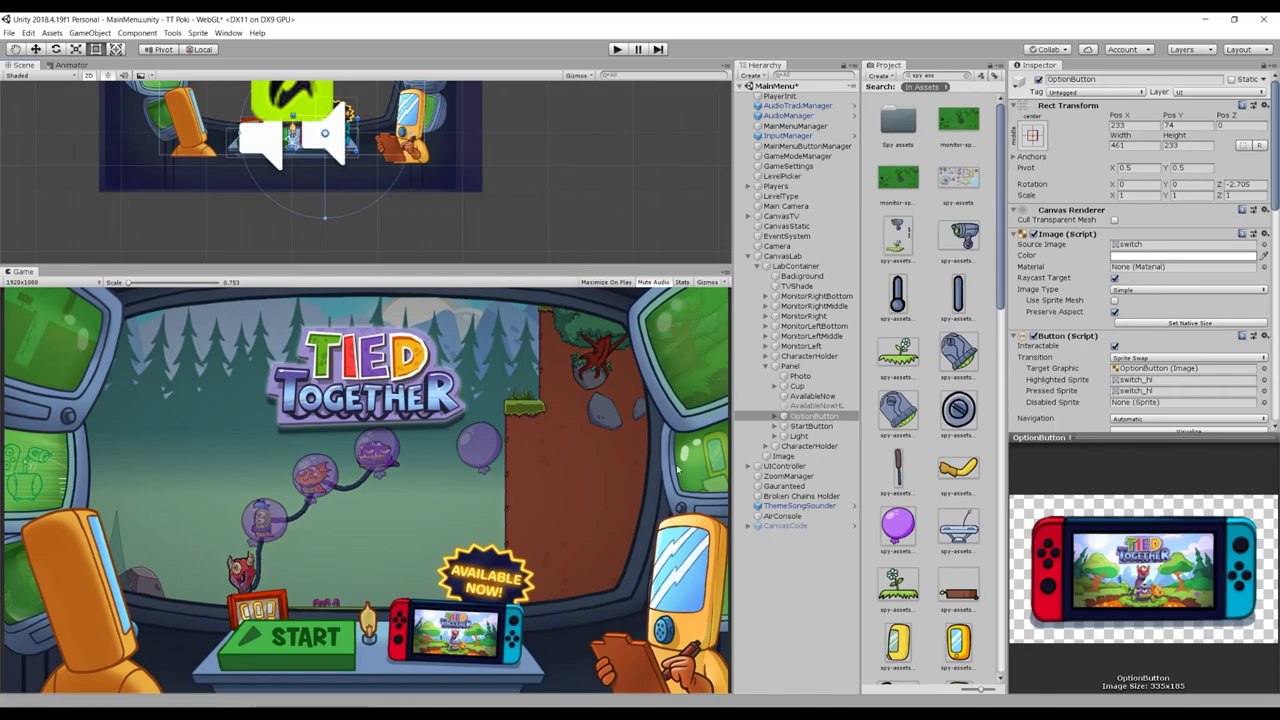
Drag the Scene/Game divider down so the Scene view is taller than the Game view.
left_click_drag(670, 268, 666, 296)
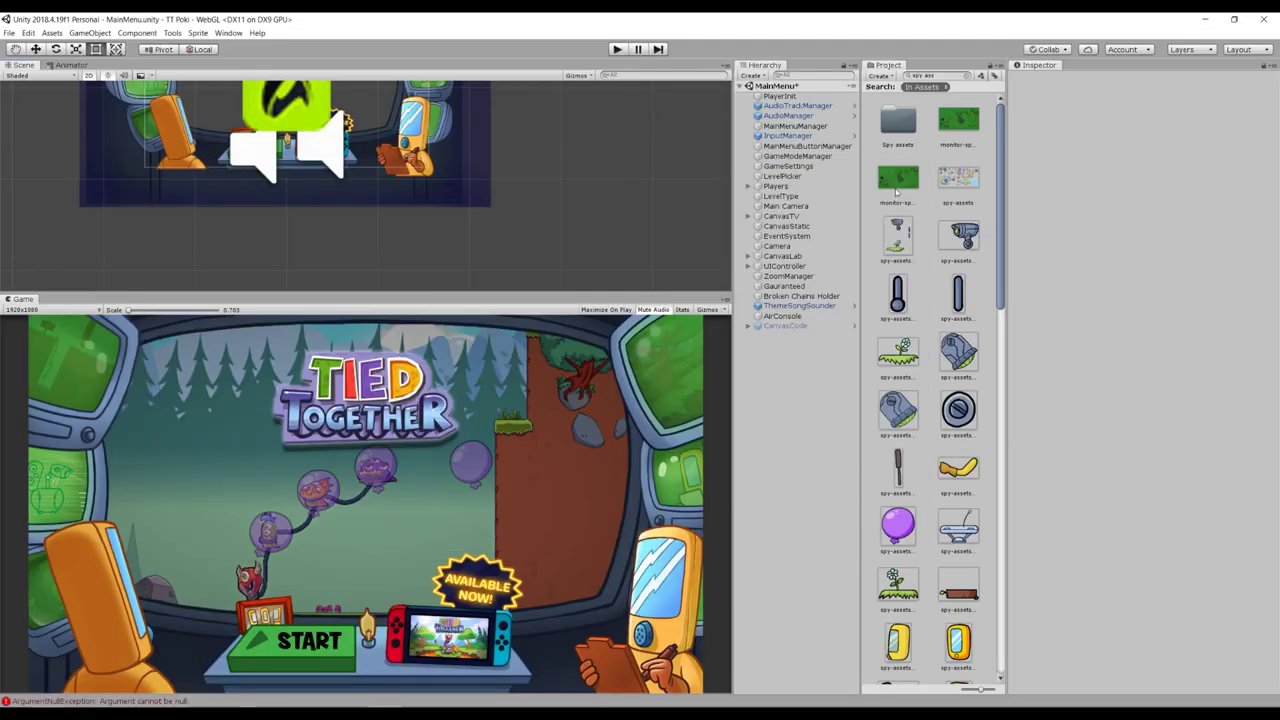
Open the Console and launch its Editor Log in Notepad.
key("ctrl+shift+c")
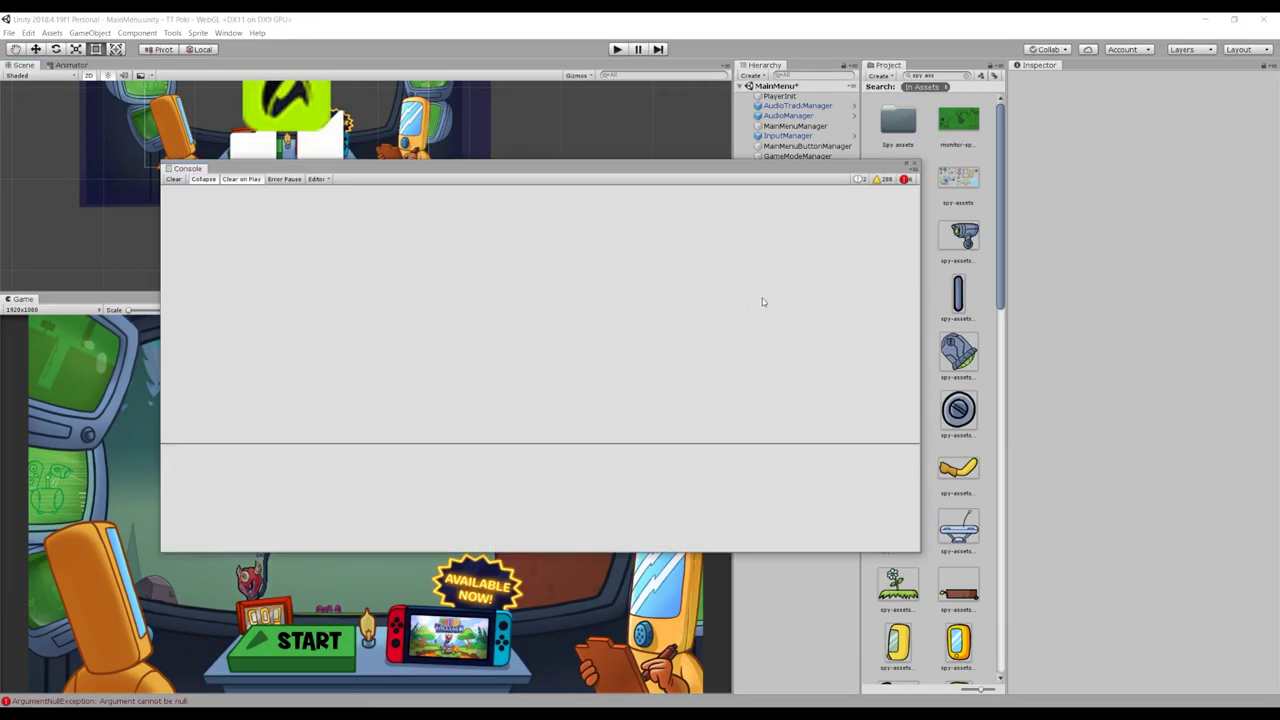
left_click(913, 178)
left_click(945, 193)
left_click_drag(606, 153, 601, 139)
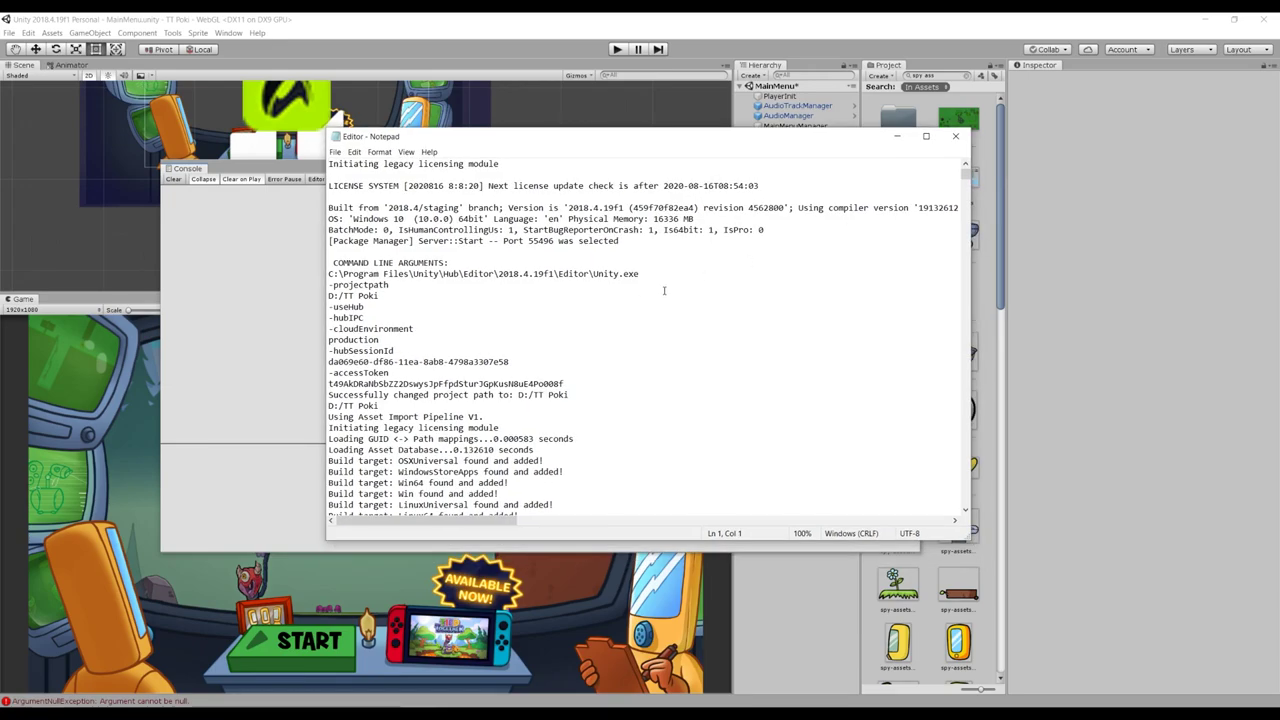
scroll(663, 290, "down", 7)
scroll(640, 310, "up", 7)
left_click(511, 161)
Search the log for 'build report' to jump to the Build Report section.
key("ctrl+f")
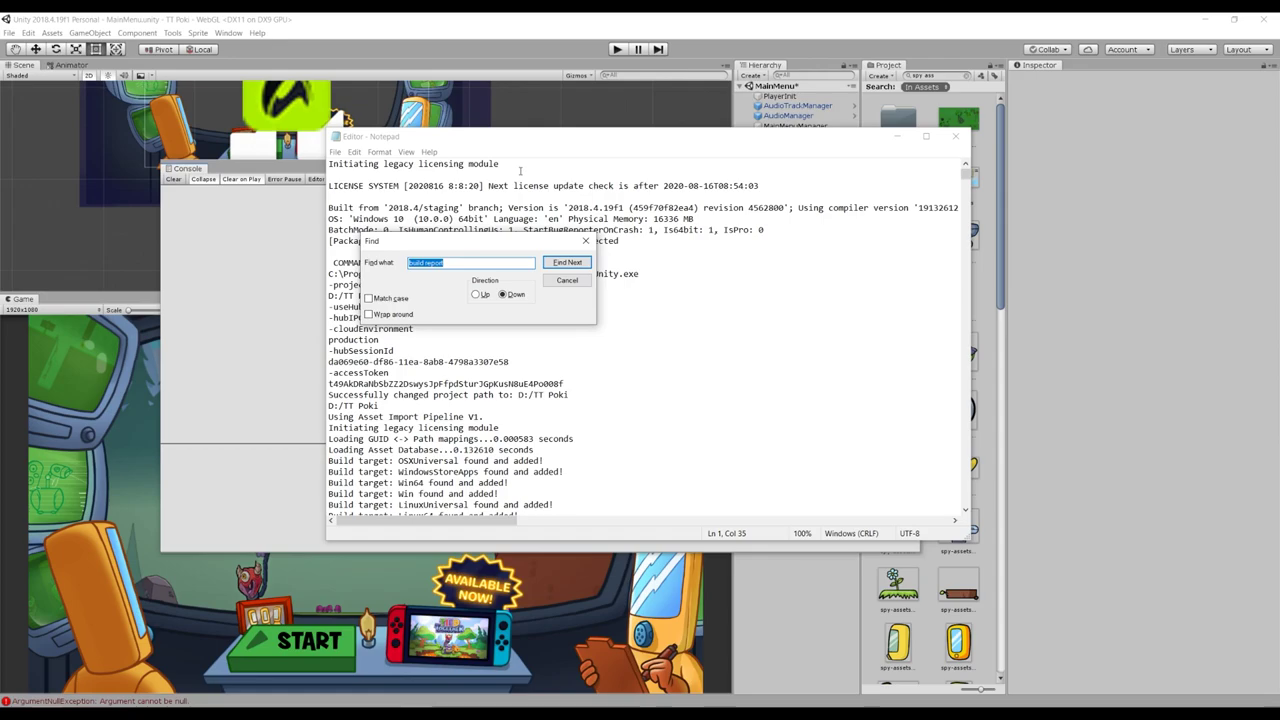
left_click(566, 262)
left_click(587, 241)
left_click_drag(965, 540, 900, 637)
scroll(600, 400, "down", 7)
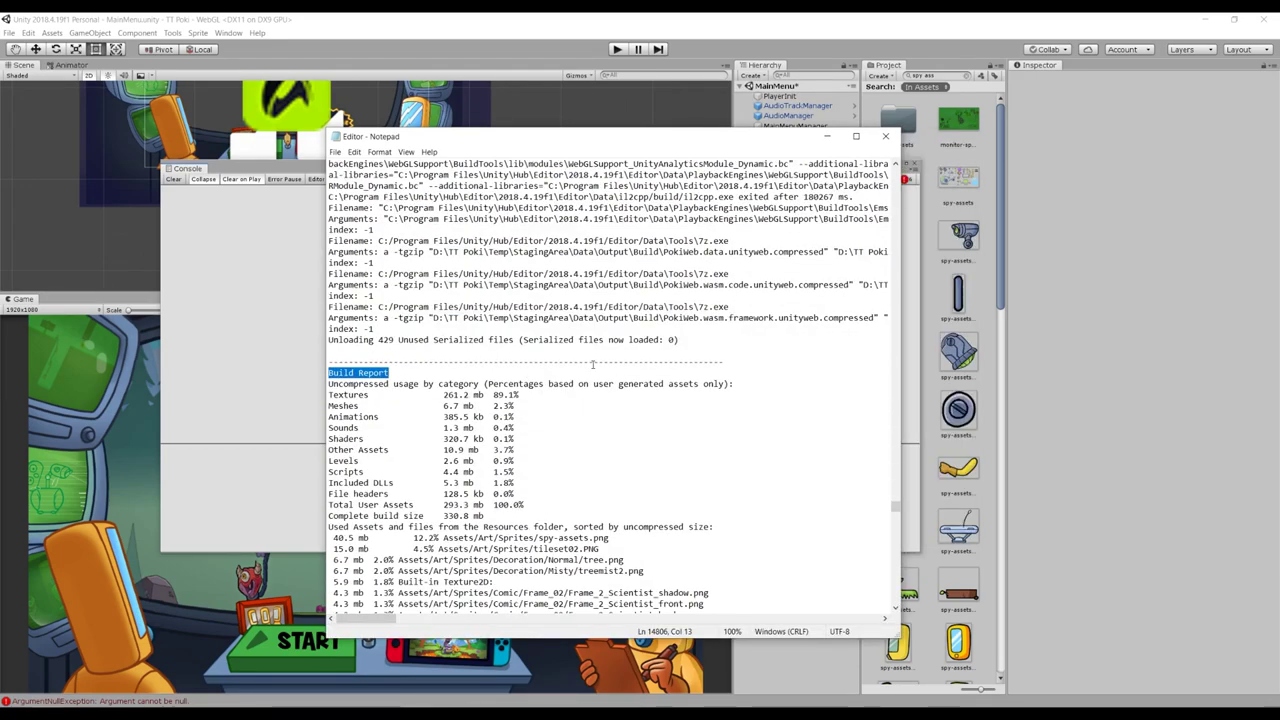
Select the size breakdown from Textures down to Total User Assets.
left_click_drag(486, 417, 334, 296)
left_click_drag(660, 137, 677, 114)
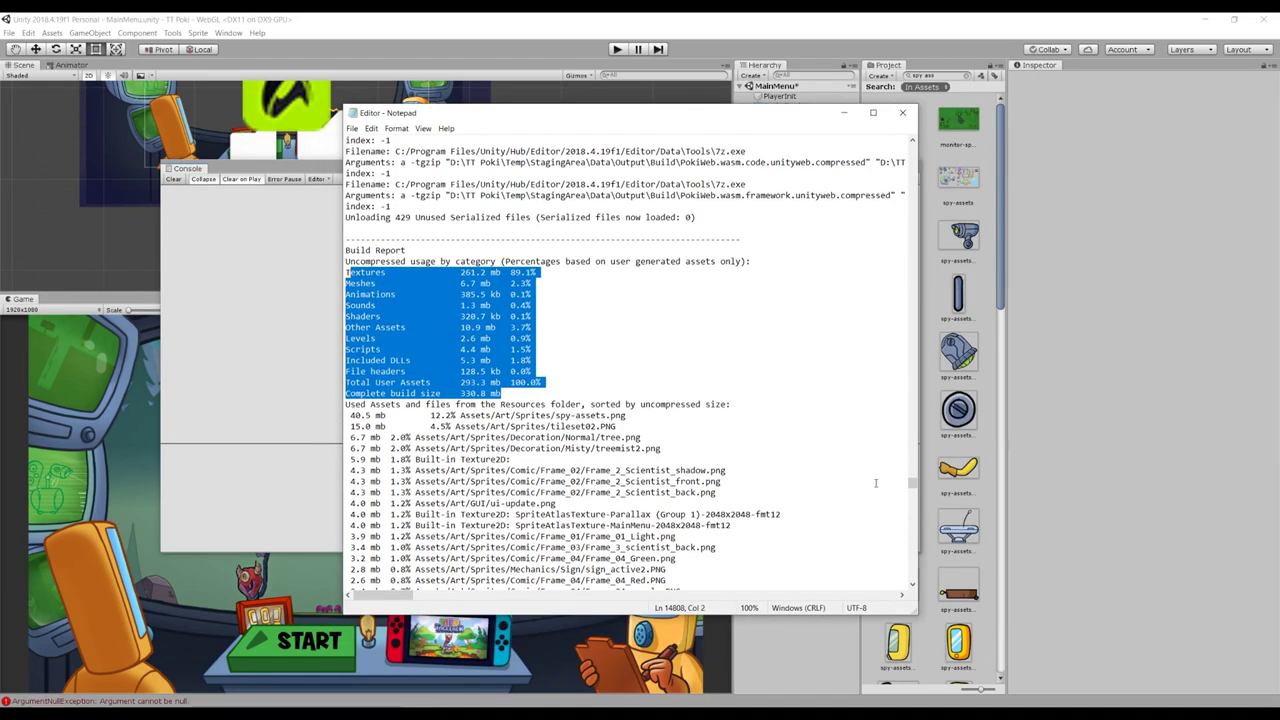
left_click_drag(914, 614, 940, 644)
left_click(540, 327)
scroll(348, 262, "down", 1)
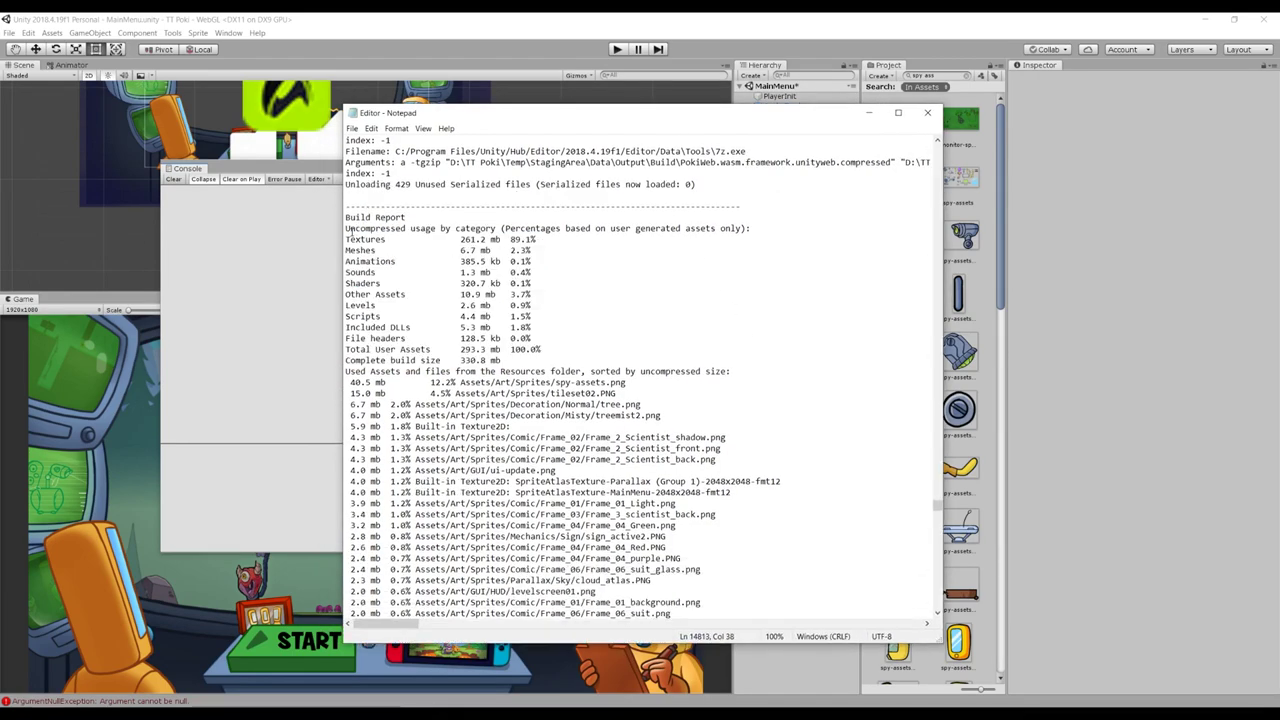
left_click_drag(346, 240, 550, 351)
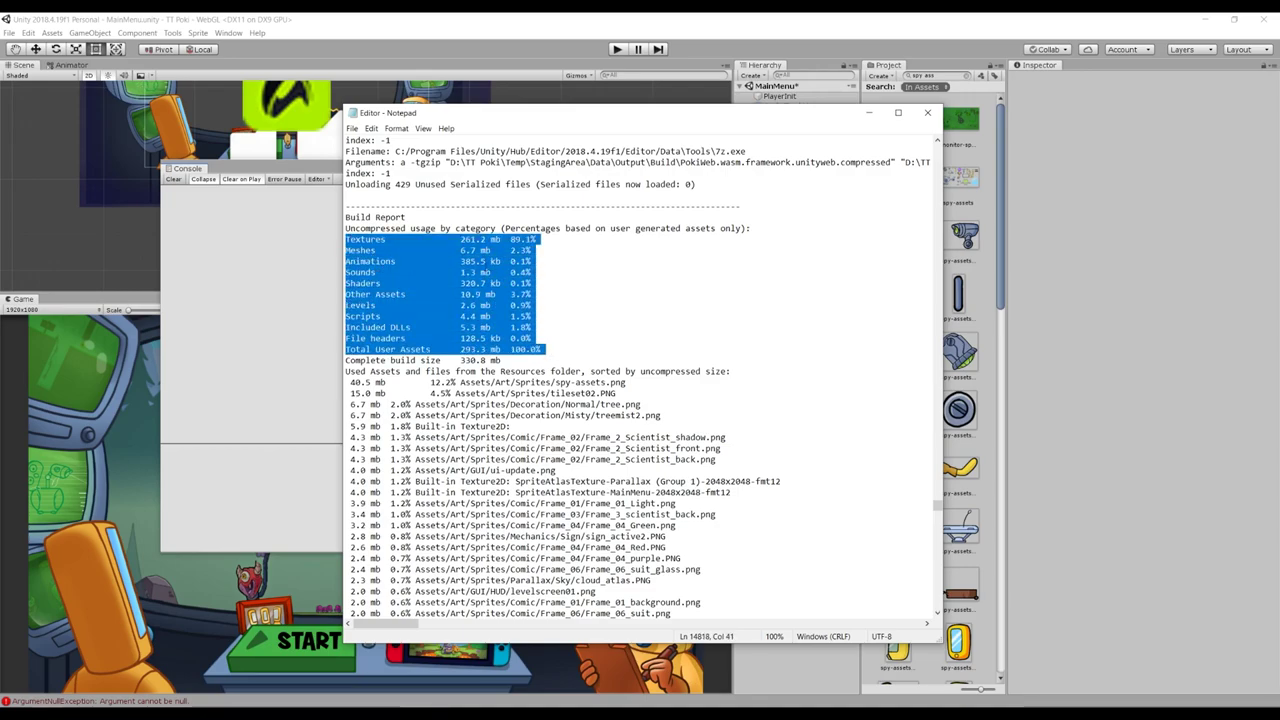
left_click(472, 250)
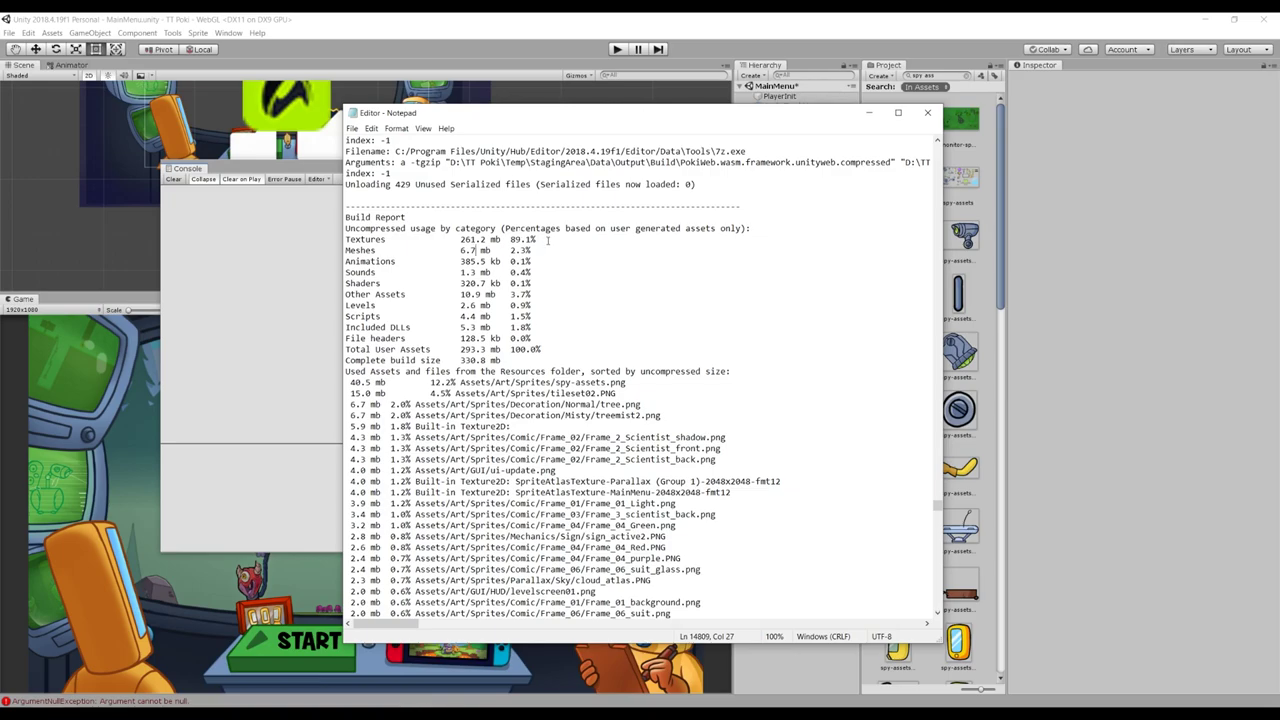
Highlight the Textures line at 261.2 mb (89.1%) and compare it with the neighbouring lines.
left_click_drag(346, 240, 537, 240)
left_click_drag(346, 240, 541, 243)
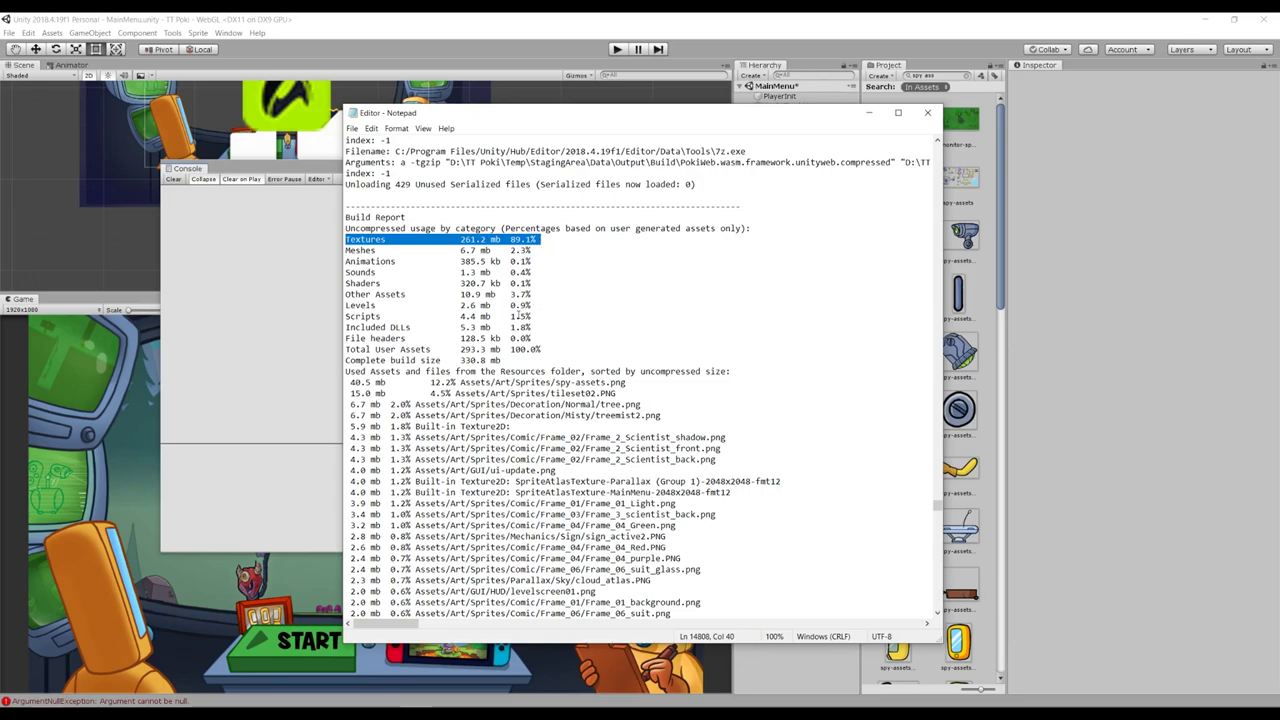
scroll(373, 236, "down", 1)
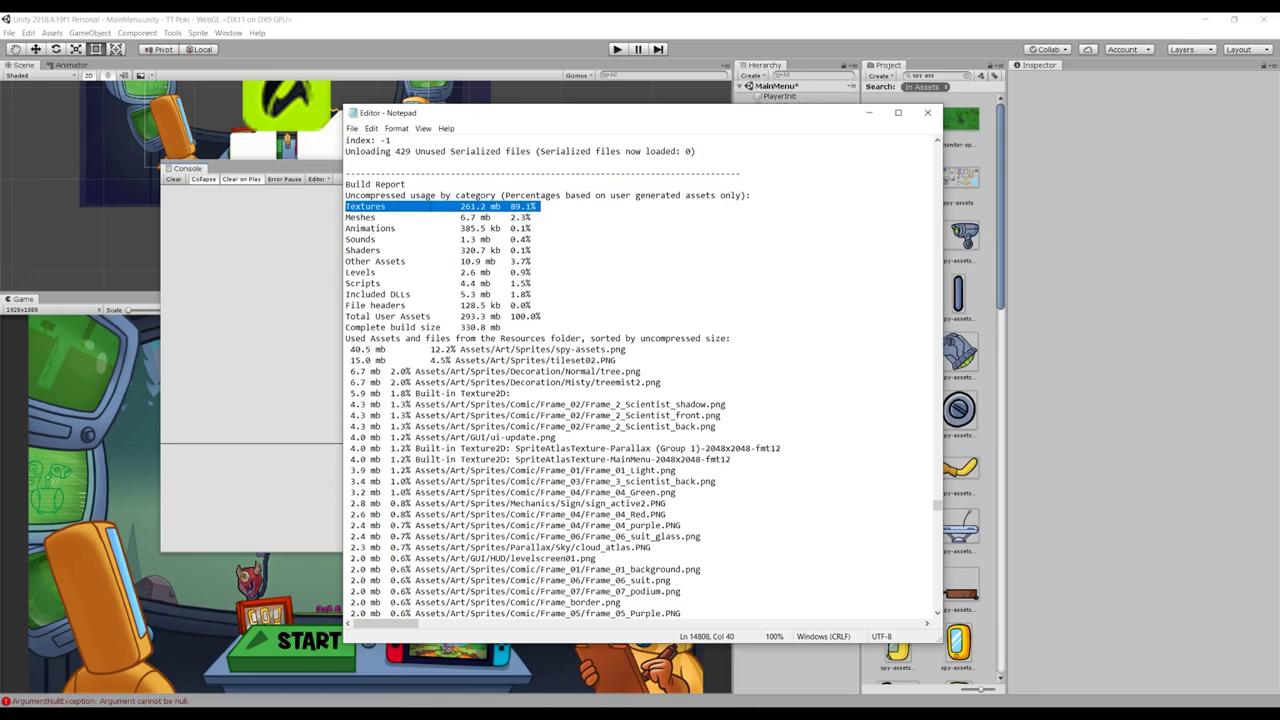
left_click_drag(346, 240, 545, 241)
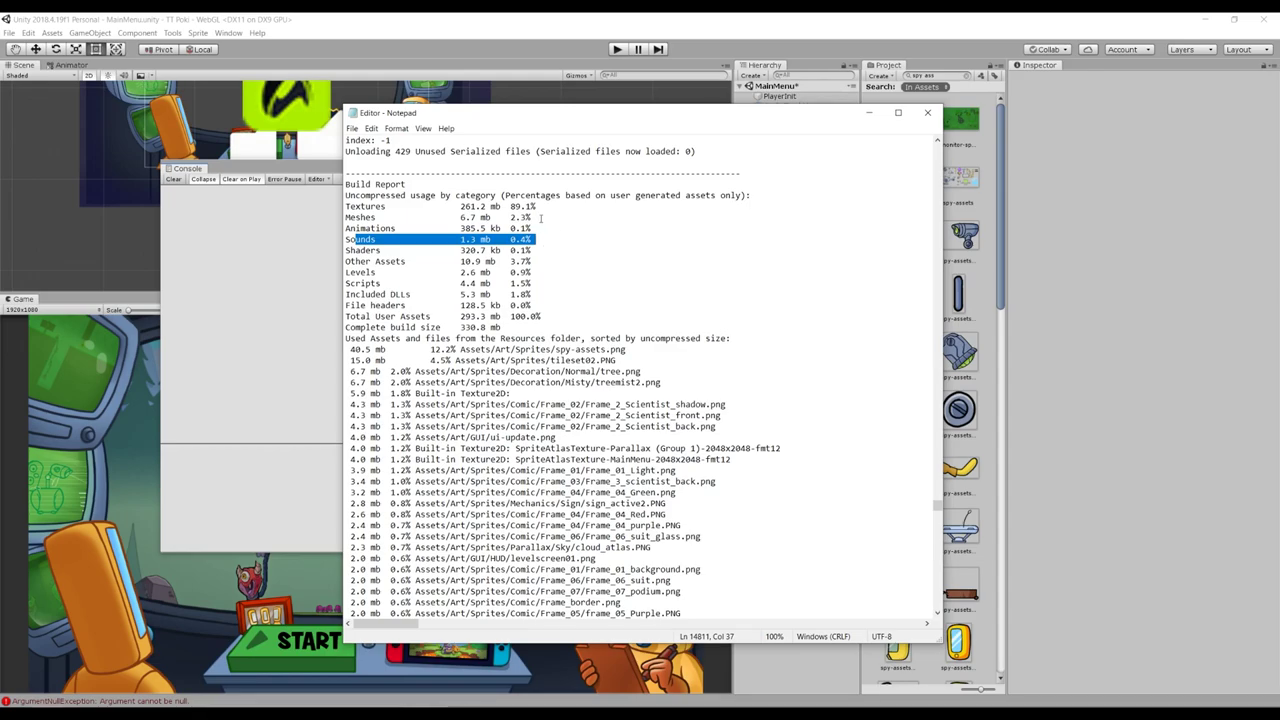
left_click_drag(367, 207, 543, 216)
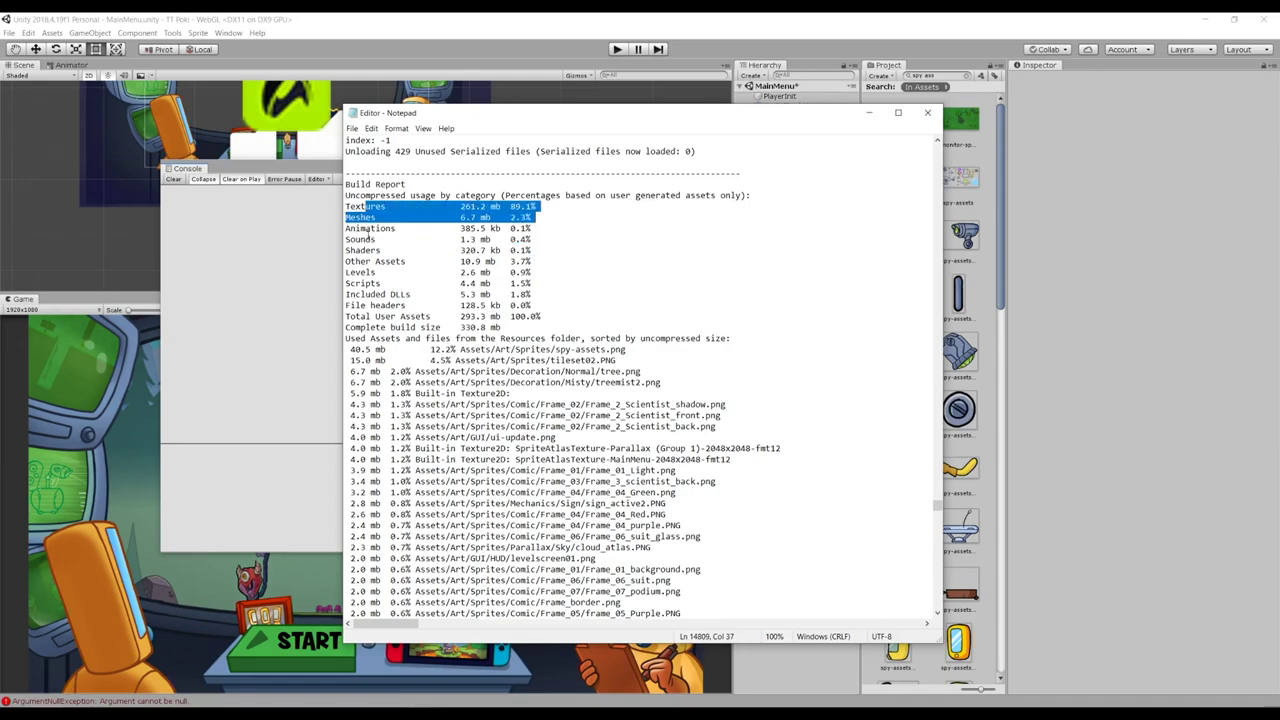
left_click(372, 239)
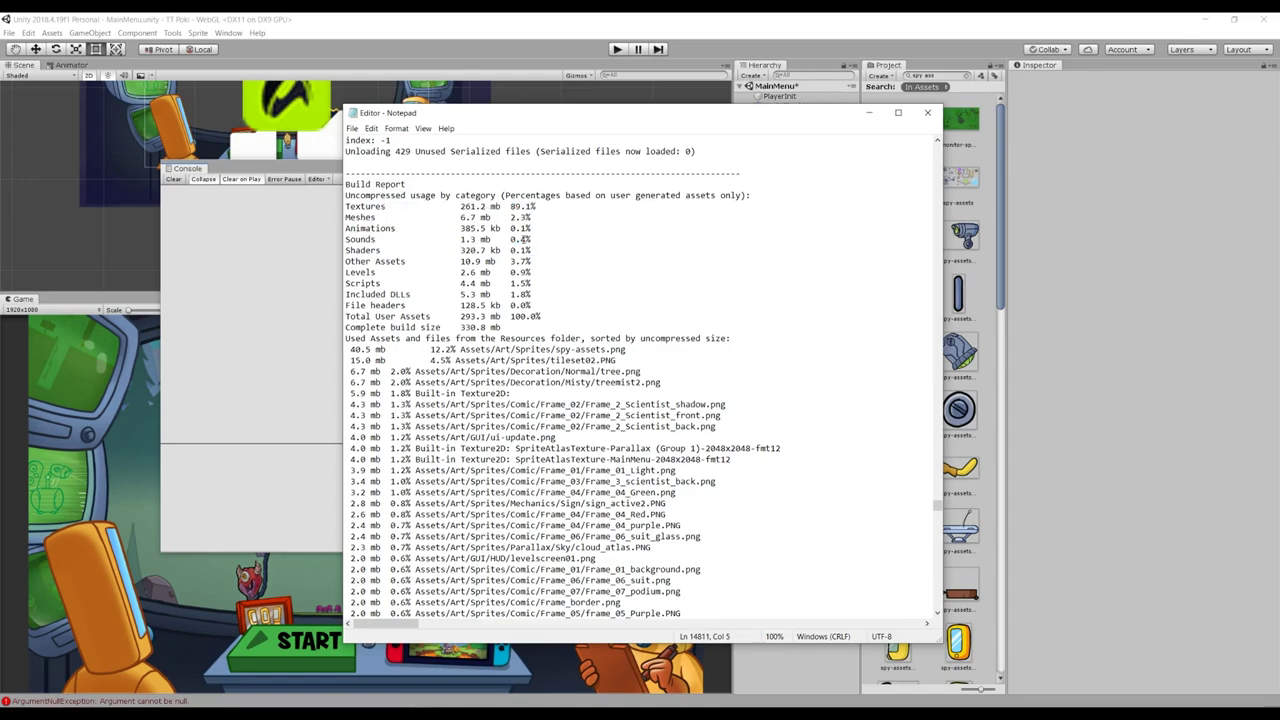
Find spy-assets.png as the largest used asset at 40.5 mb.
left_click_drag(346, 338, 731, 338)
scroll(650, 365, "down", 1)
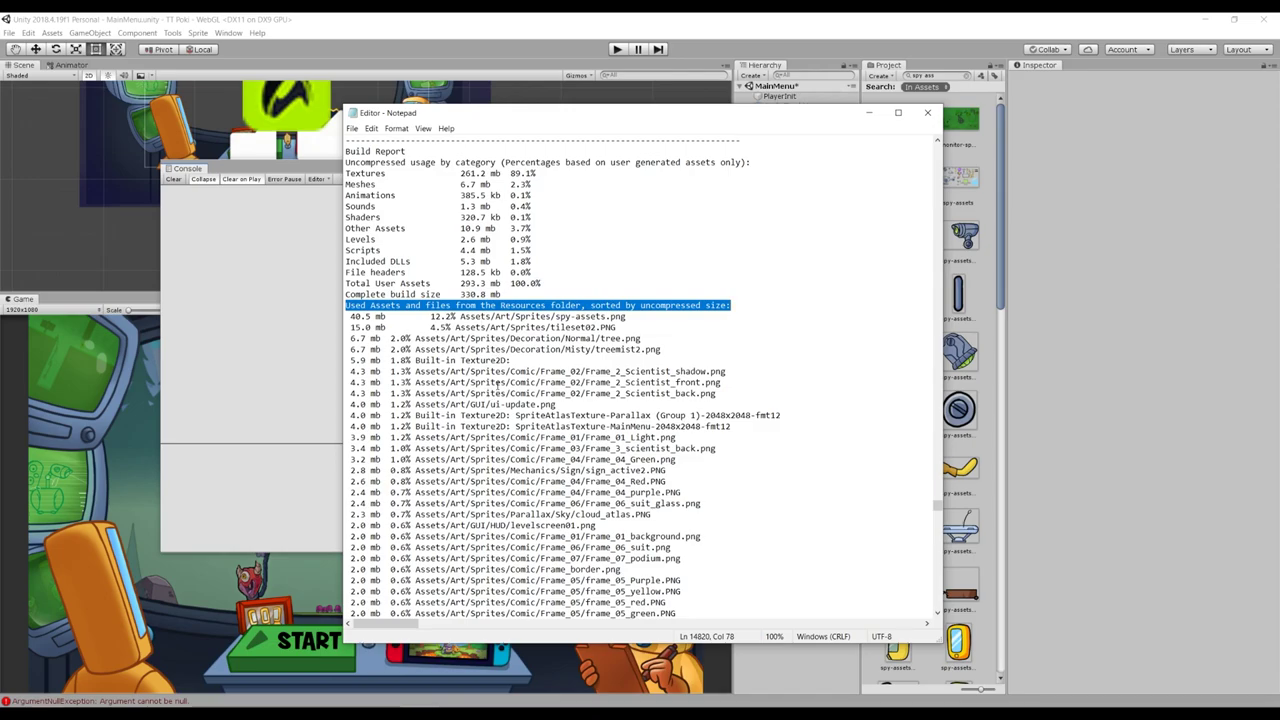
left_click_drag(342, 317, 653, 318)
scroll(648, 323, "down", 2)
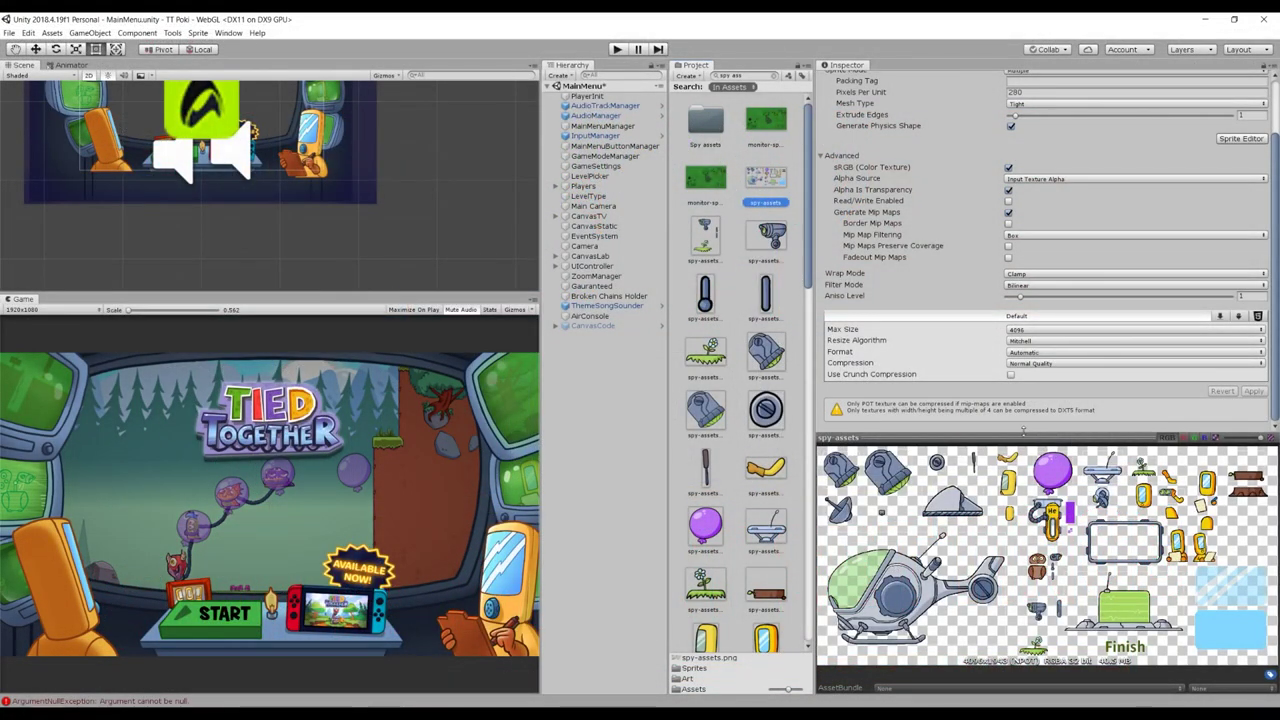
Switch spy-assets compression to None, then Normal Quality, and apply the import settings.
scroll(952, 350, "up", 2)
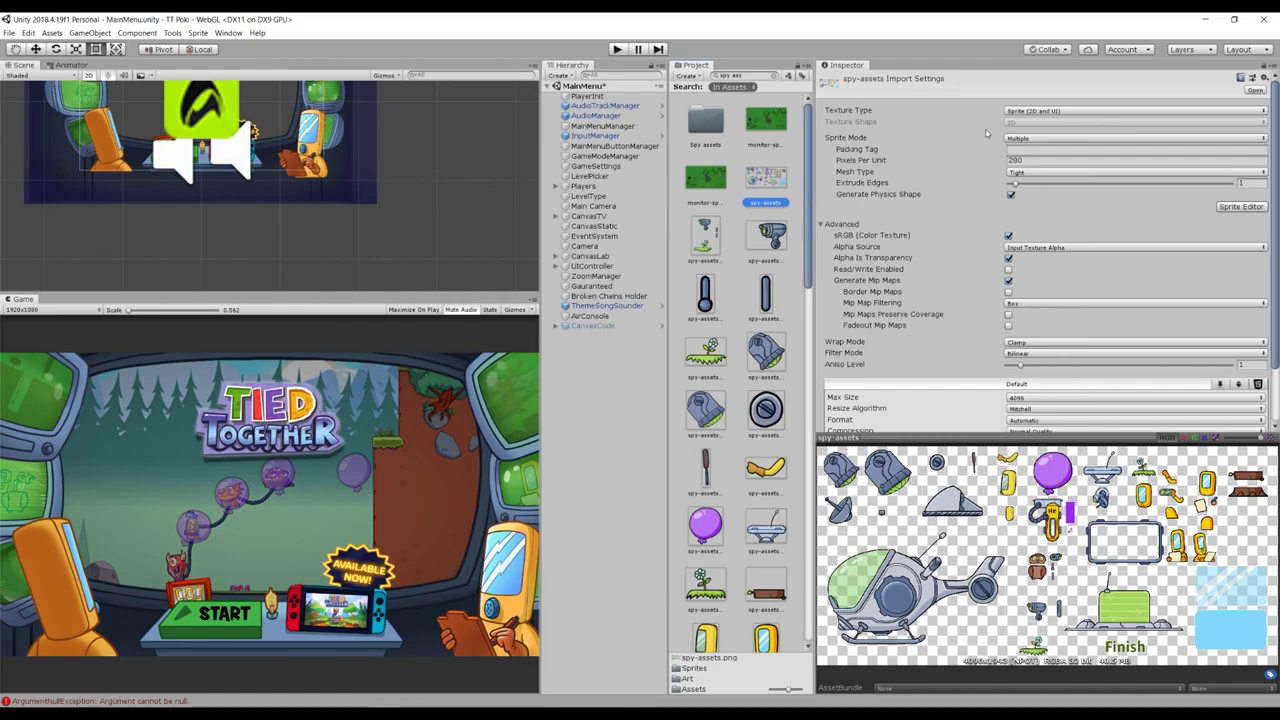
left_click(1135, 400)
left_click(1135, 370)
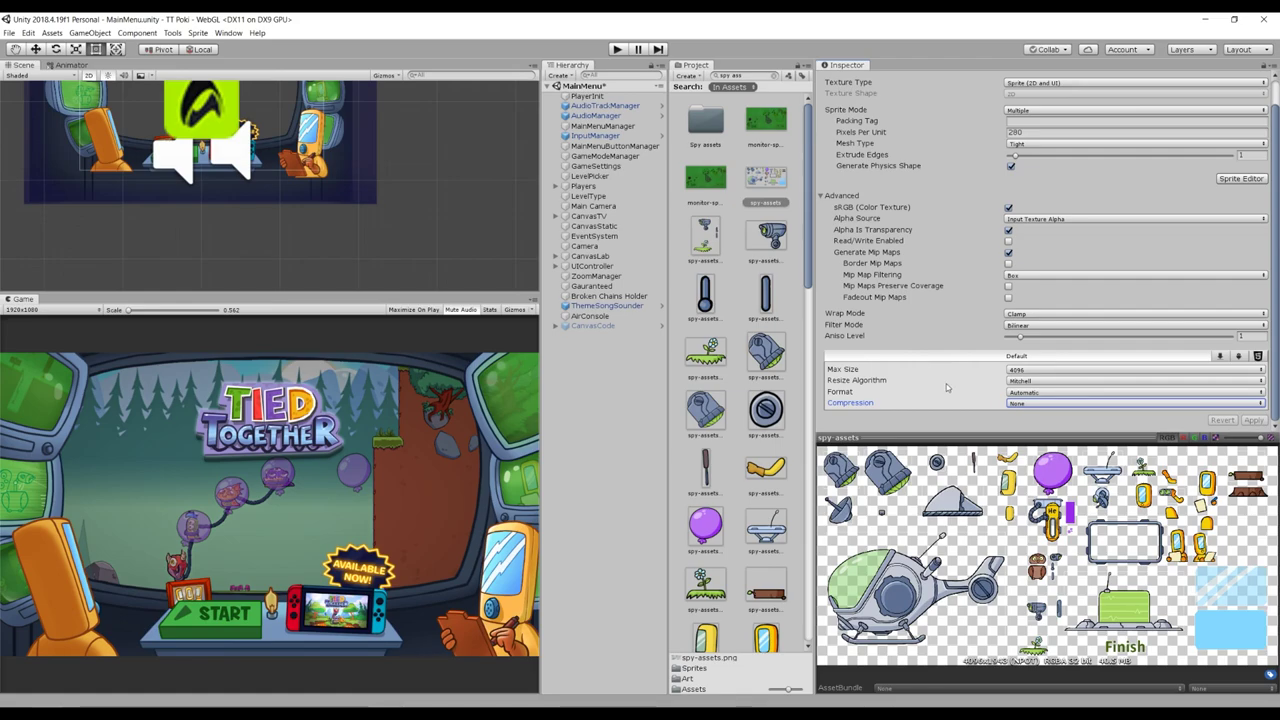
left_click(1025, 404)
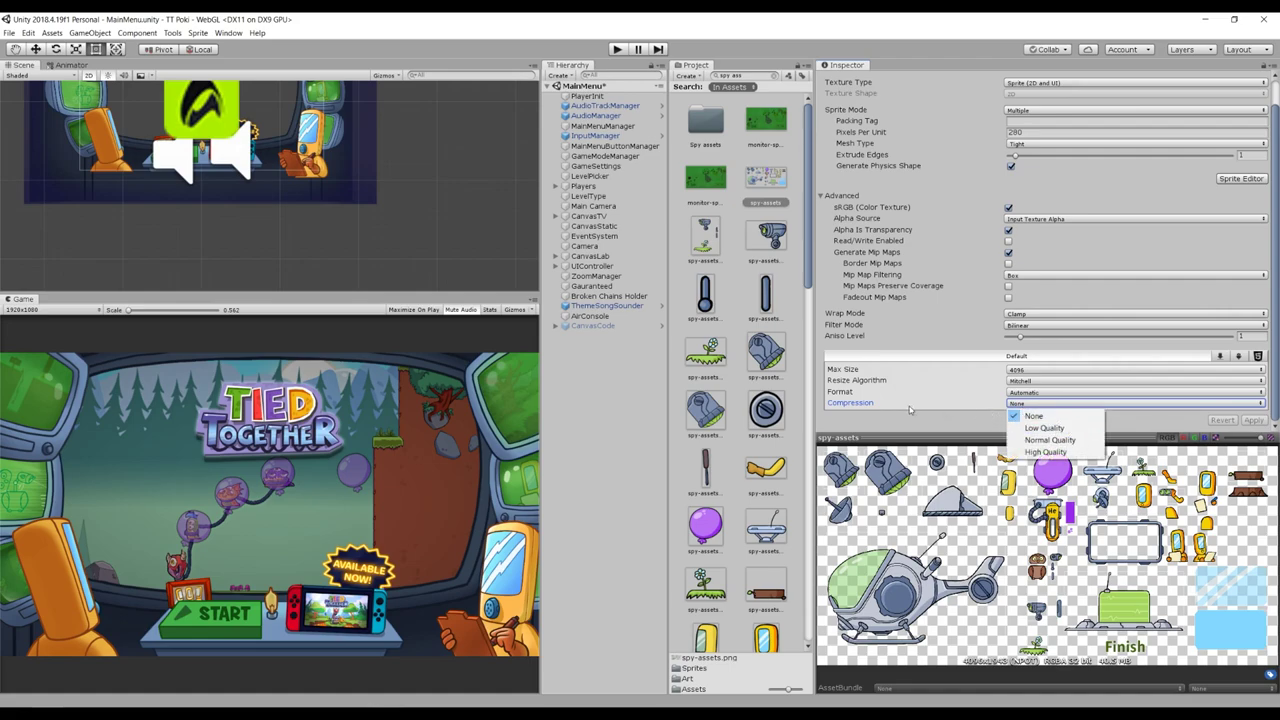
left_click(1050, 440)
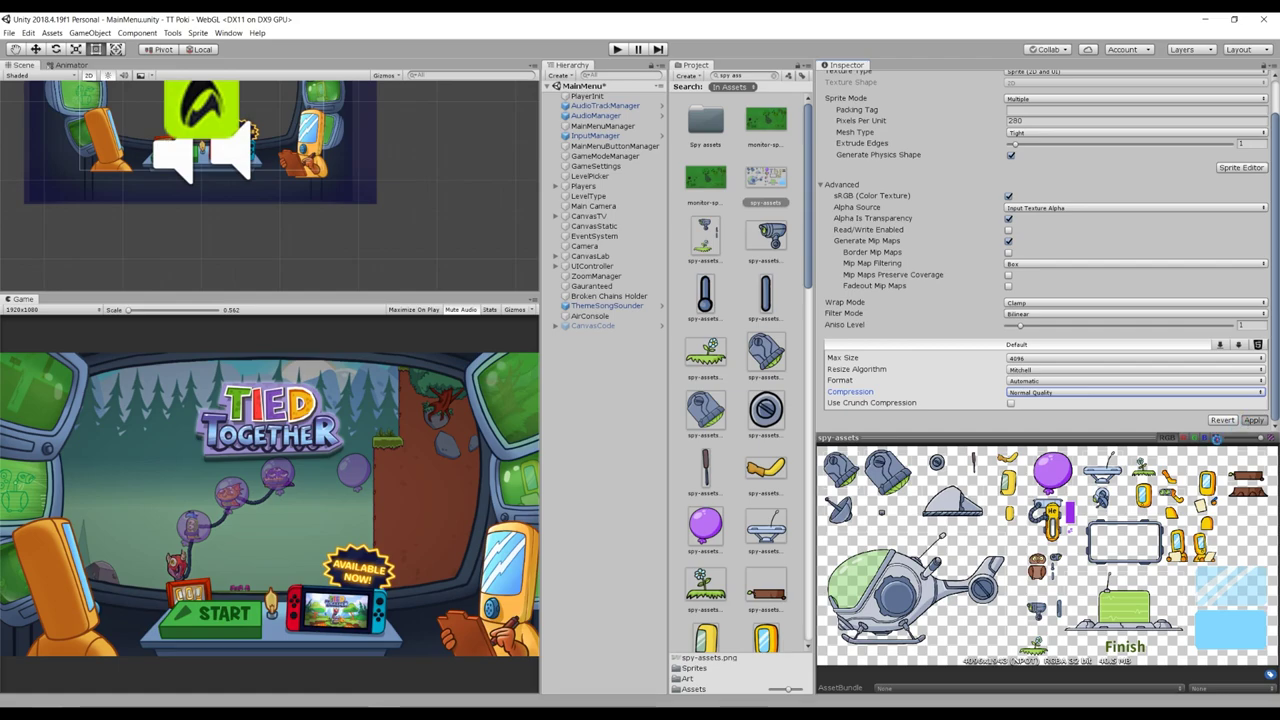
left_click(1254, 420)
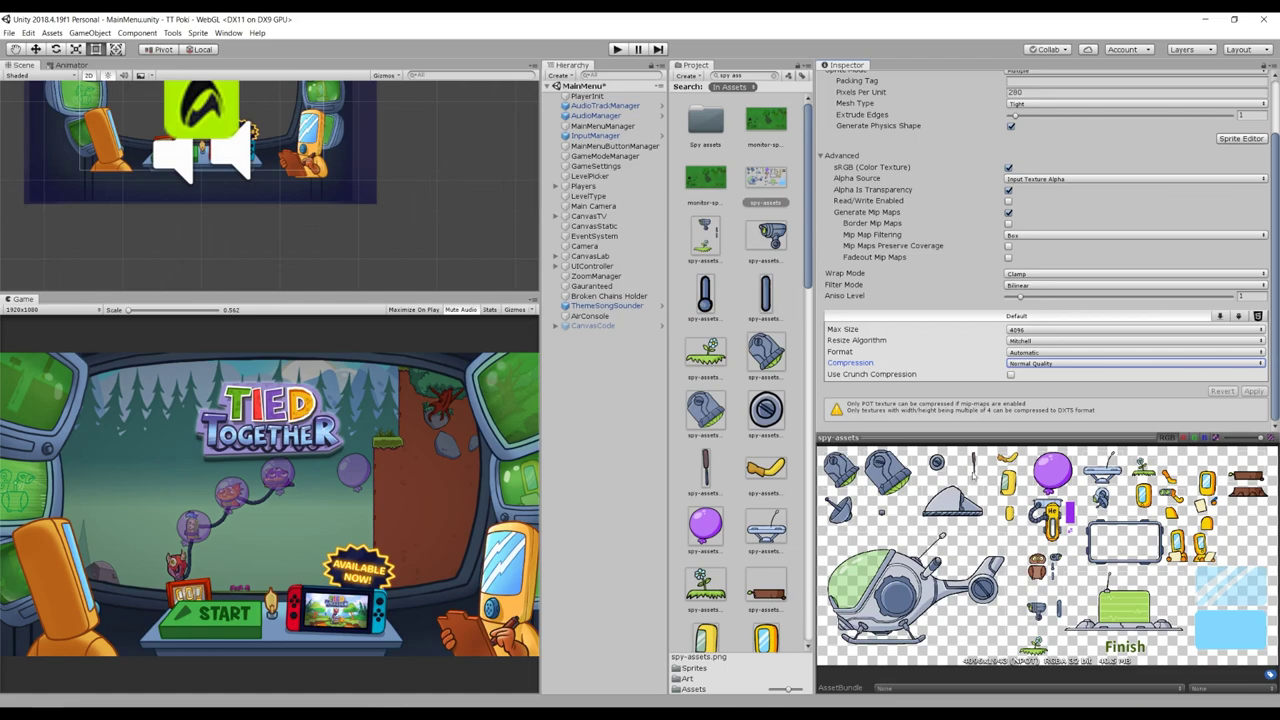
Turn off Generate Mip Maps for spy-assets and apply, keeping Normal Quality compression.
left_click(1008, 212)
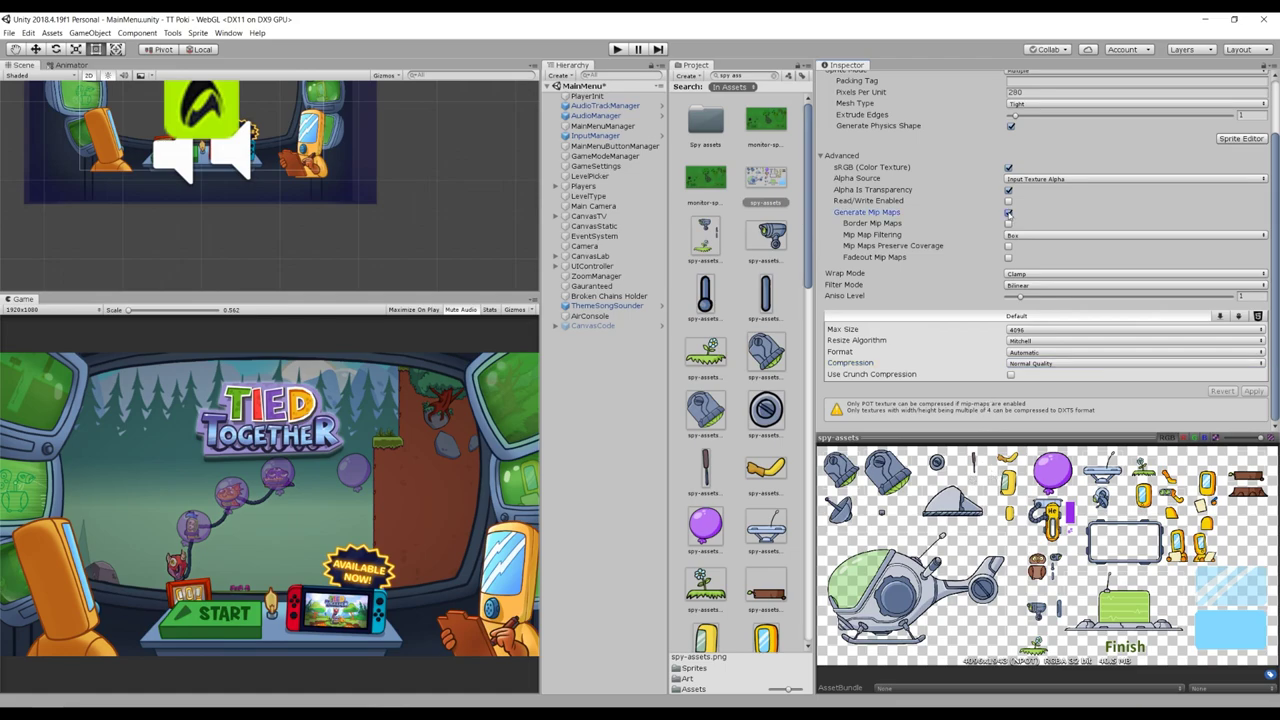
left_click(1008, 213)
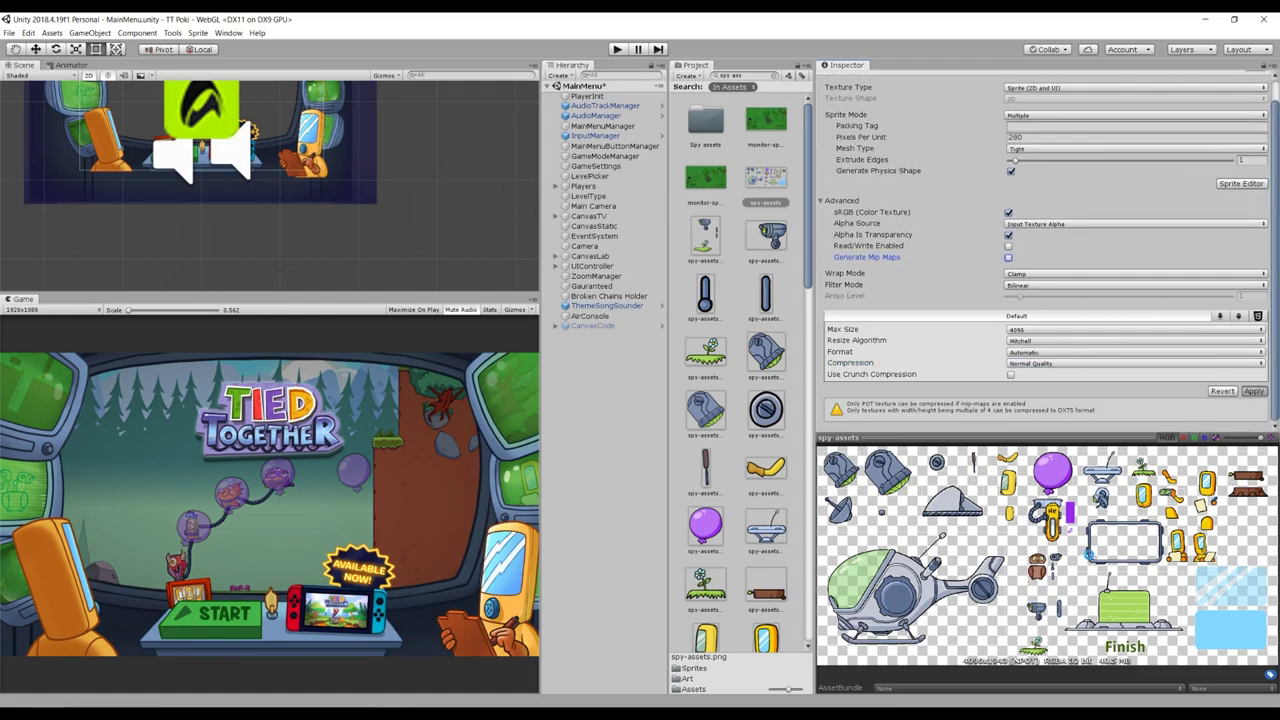
left_click(1254, 391)
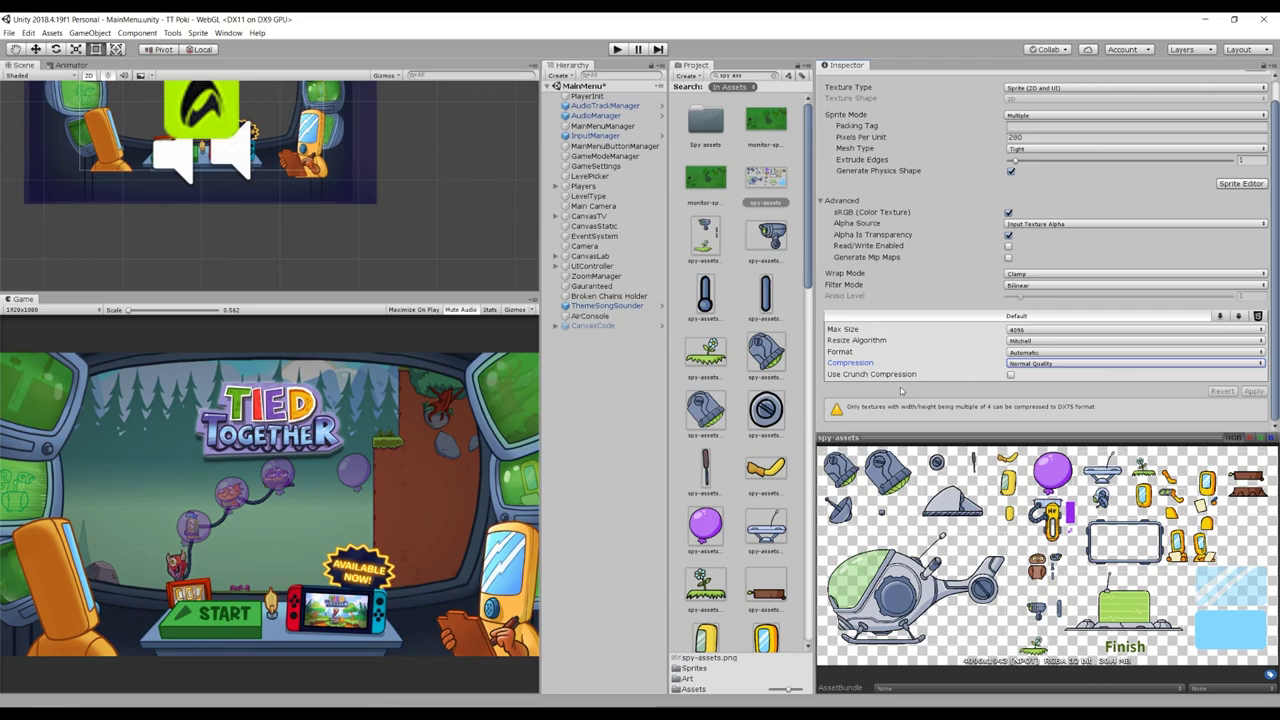
left_click(1058, 364)
left_click(981, 380)
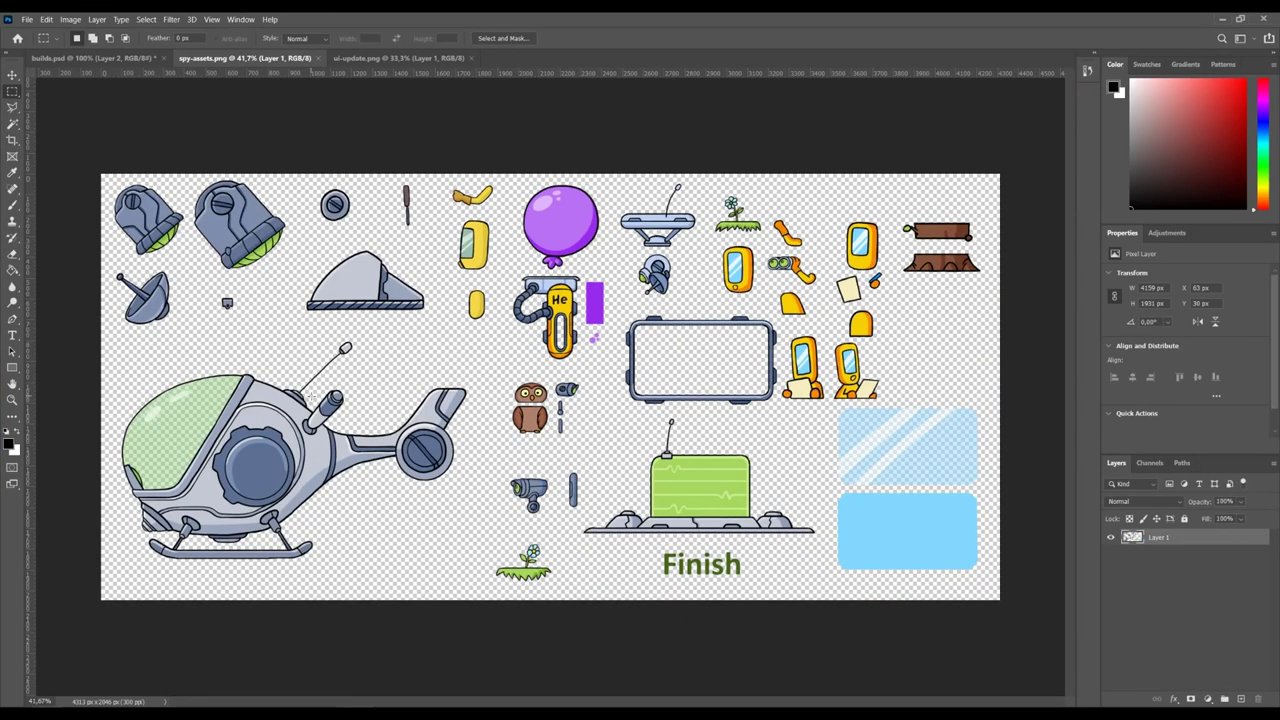
Resize spy-assets.png to 4096 px wide in Image Size.
key("ctrl+alt+i")
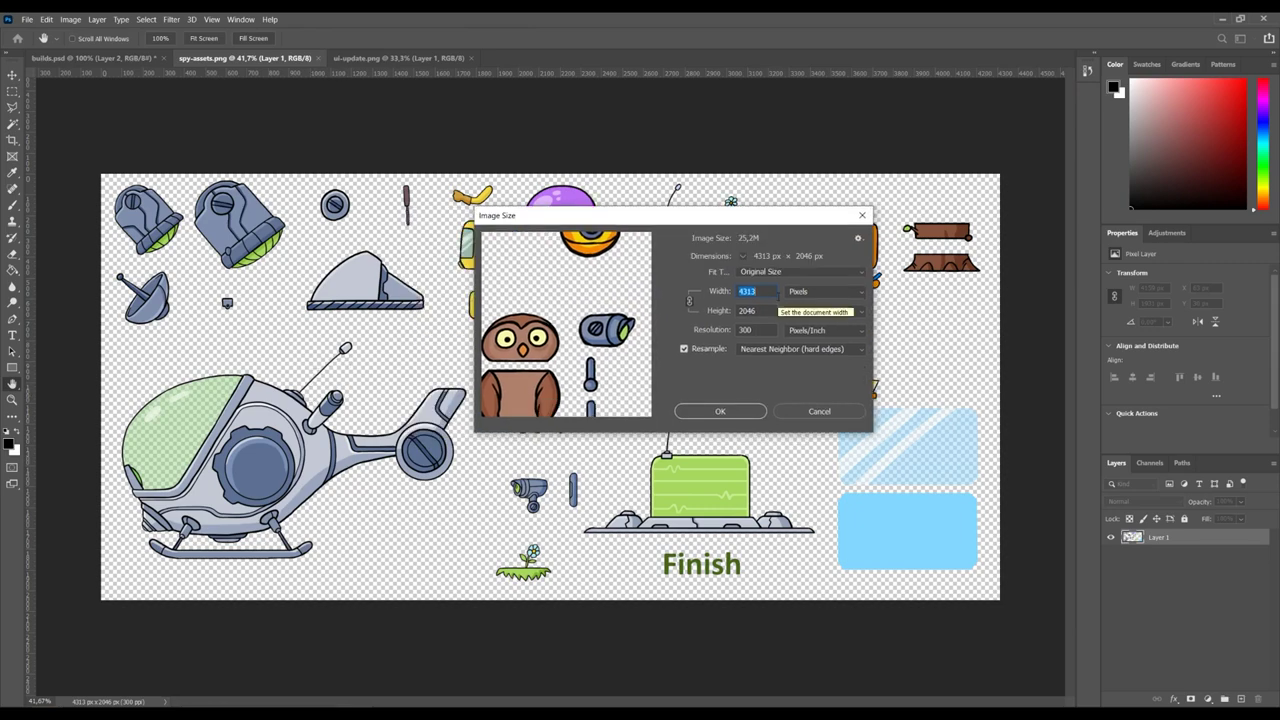
type("4096")
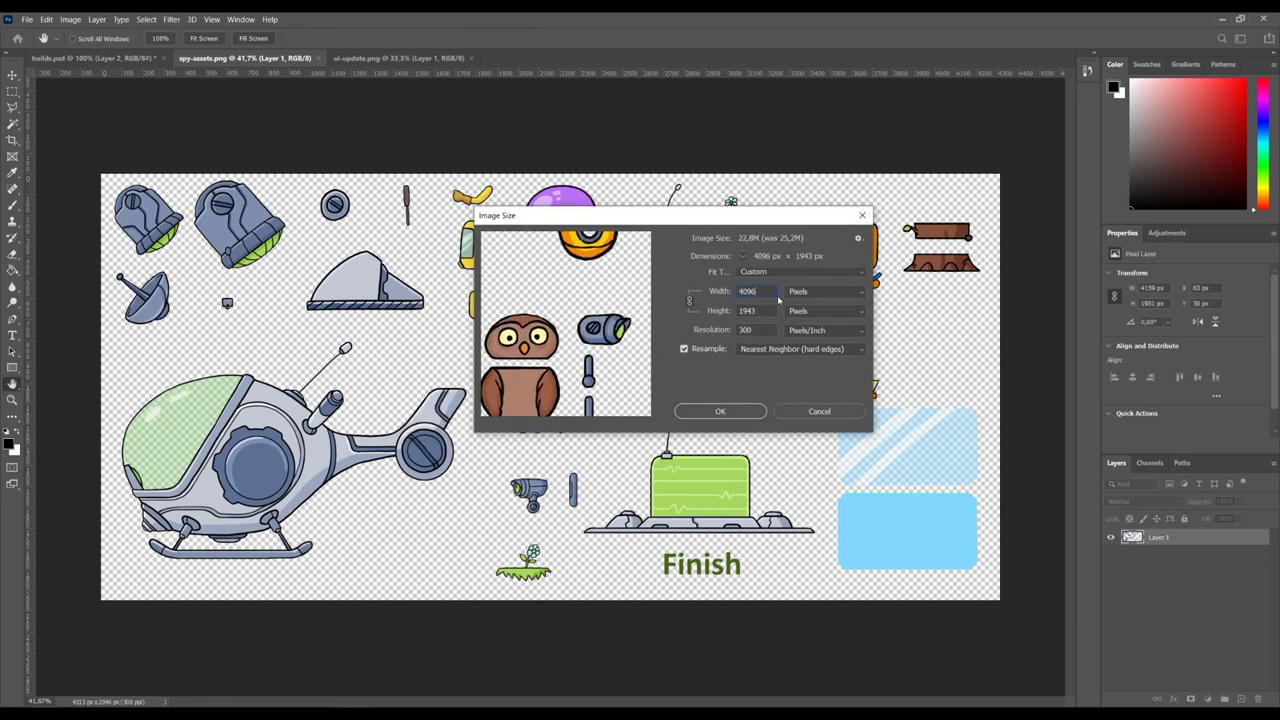
left_click(718, 412)
Enlarge the canvas height to 2048 px and save spy-assets.png.
key("ctrl+alt+c")
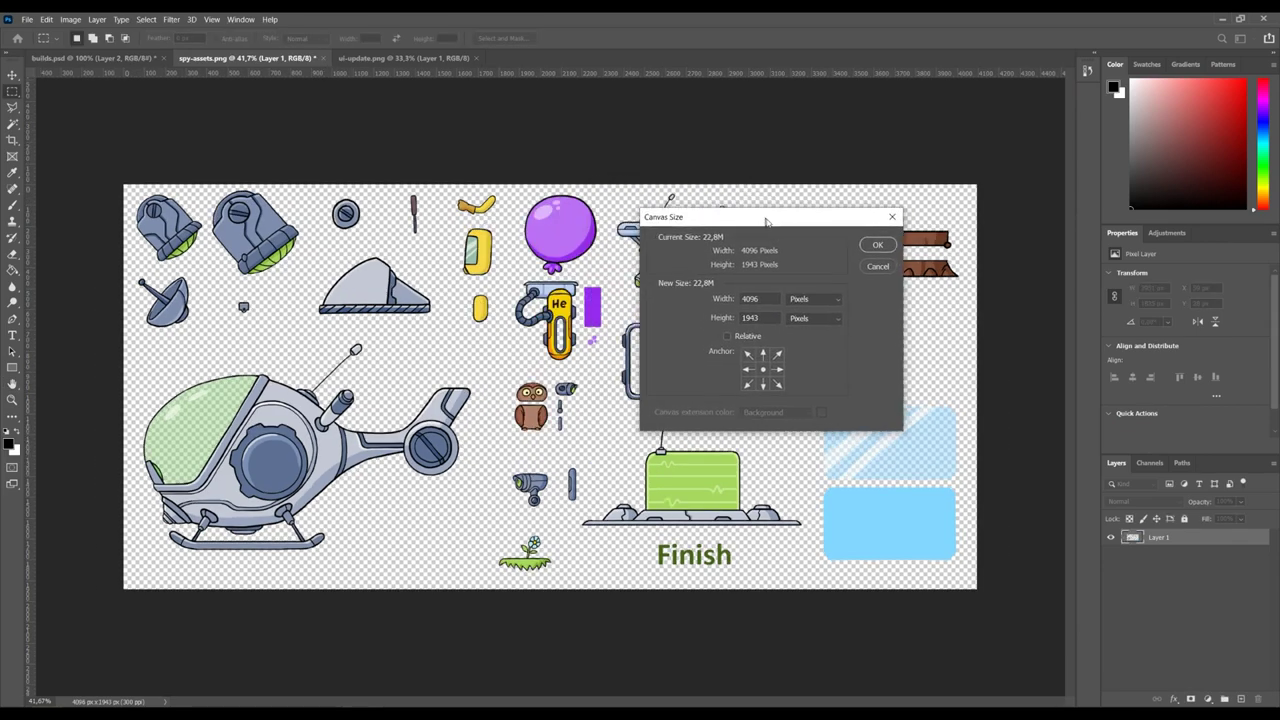
double_click(767, 321)
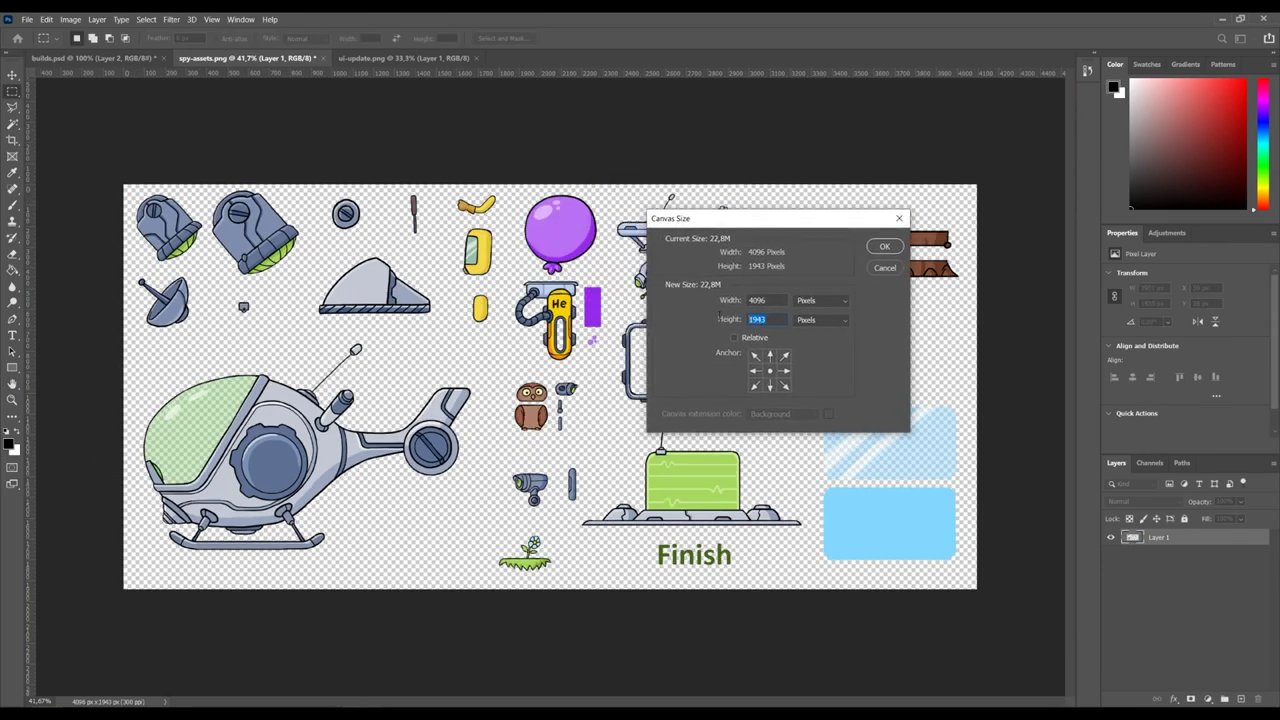
type("2048")
left_click_drag(701, 222, 723, 240)
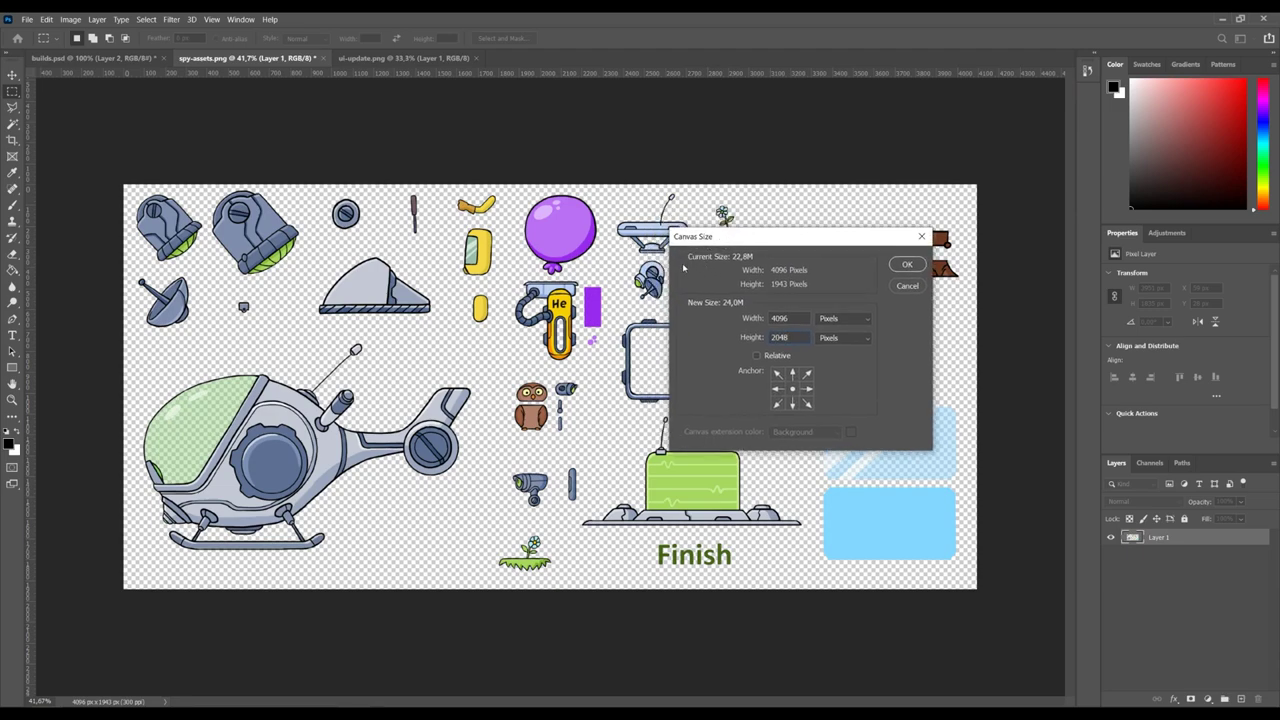
left_click(906, 265)
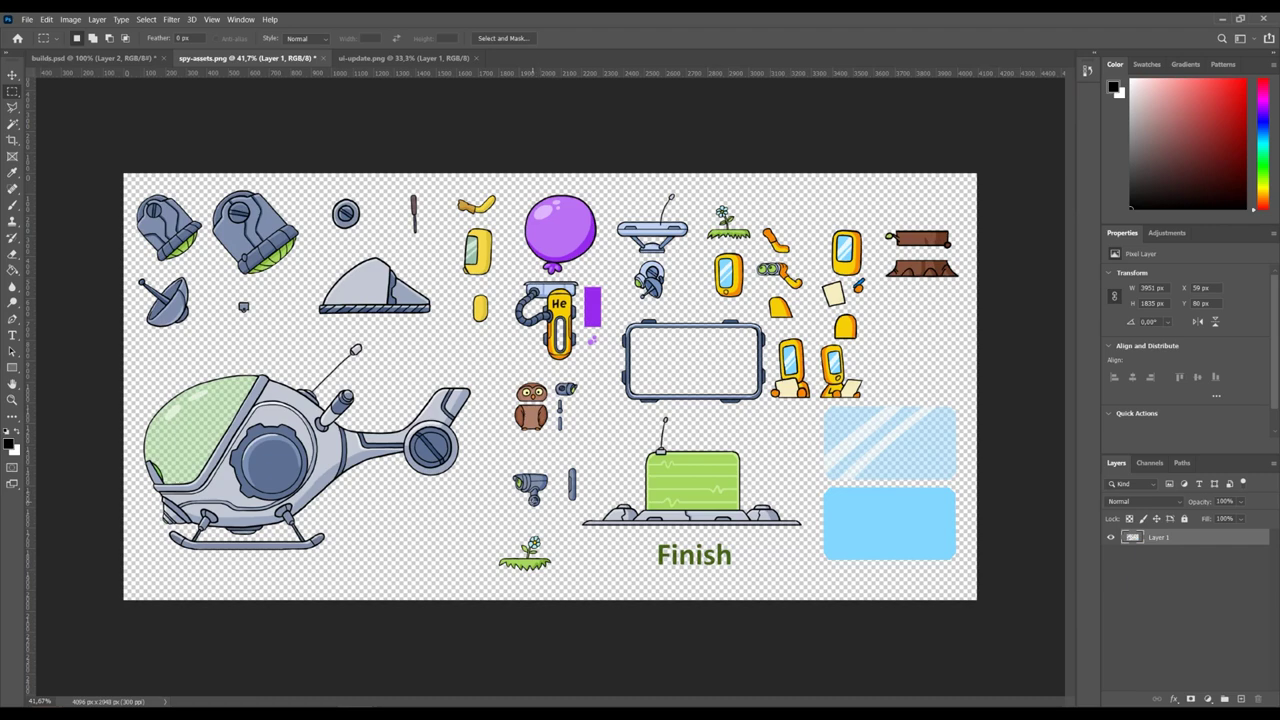
key("ctrl+s")
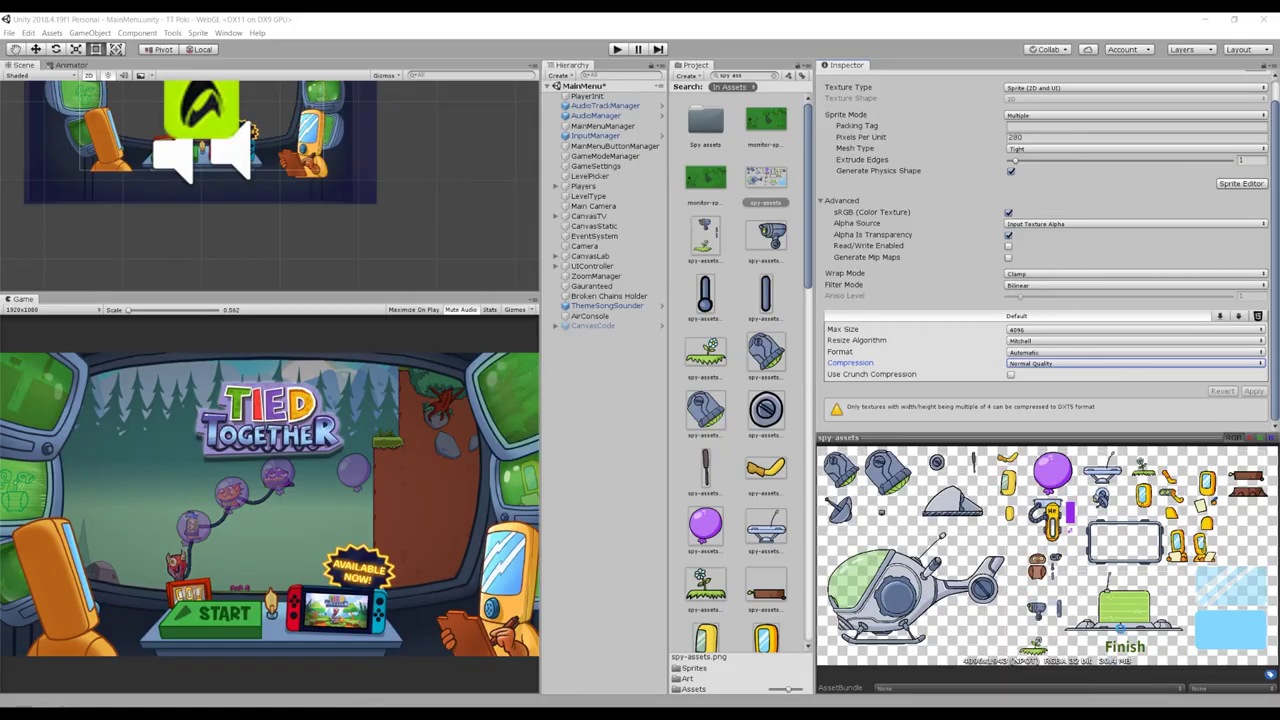
Return to Unity to reimport spy-assets, open a new scene, and widen the Inspector.
left_click(1148, 650)
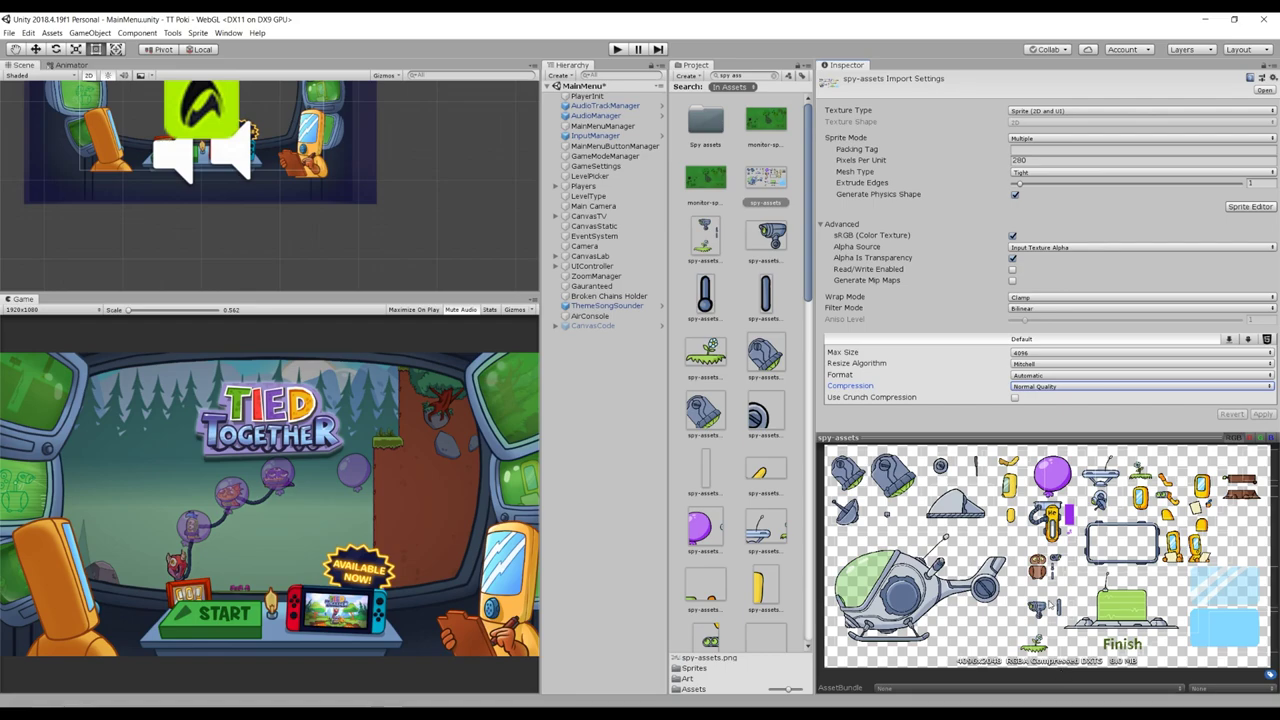
key("ctrl+n")
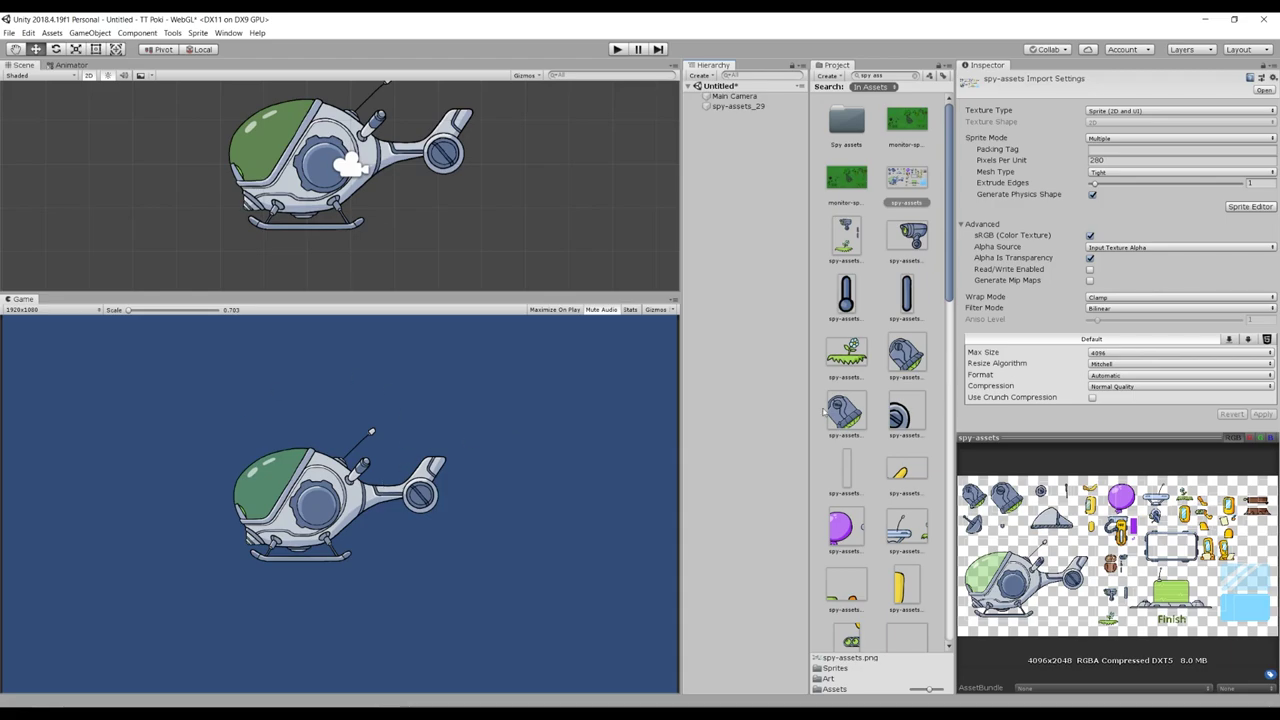
left_click_drag(956, 390, 934, 388)
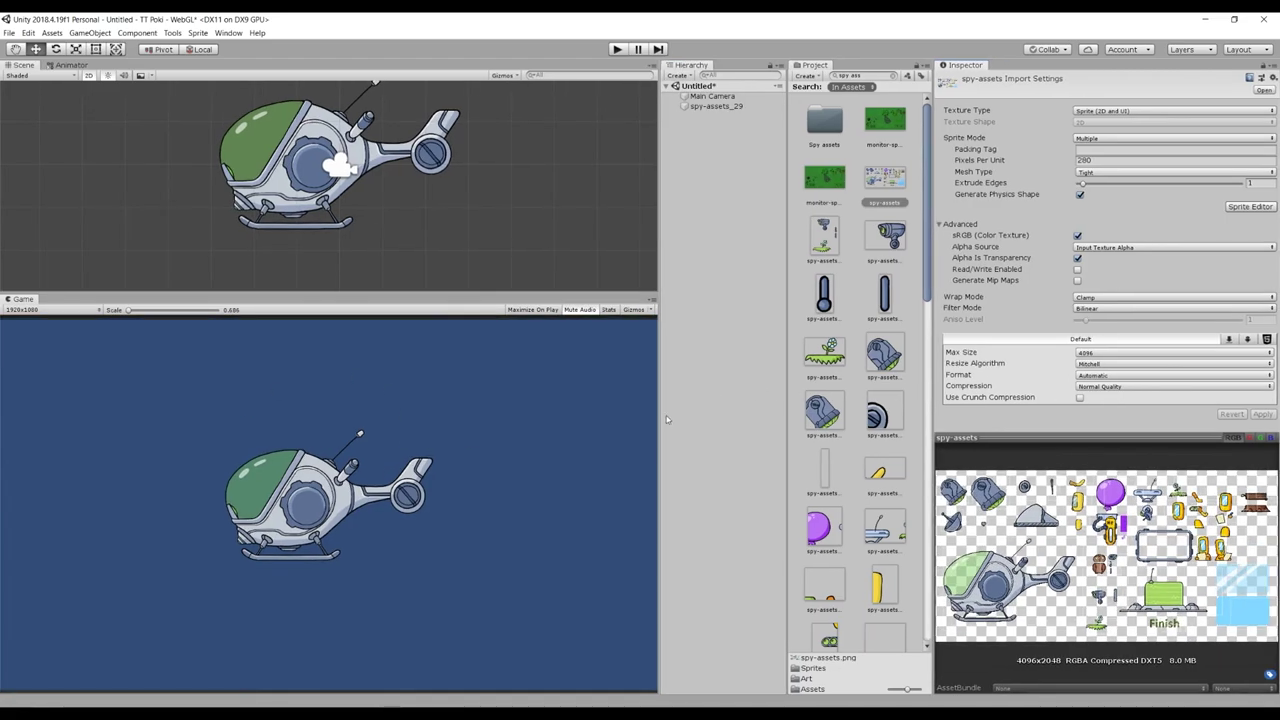
left_click_drag(662, 419, 670, 415)
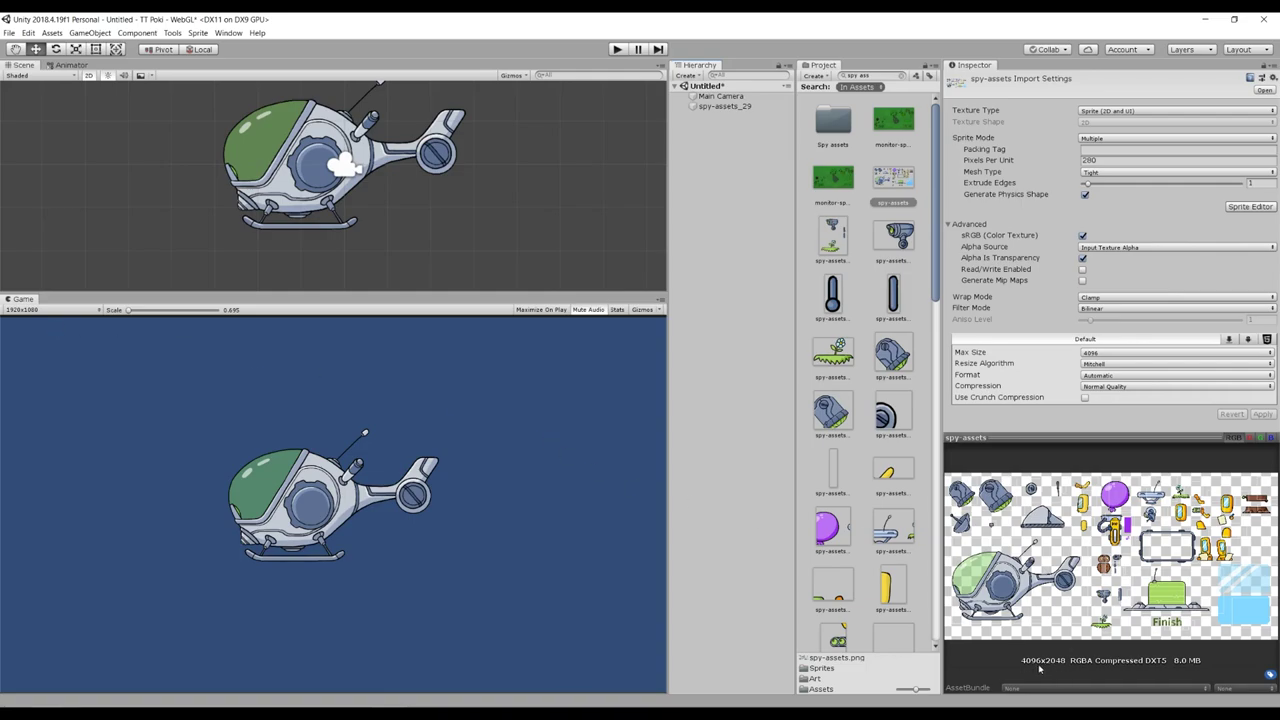
left_click_drag(942, 640, 924, 640)
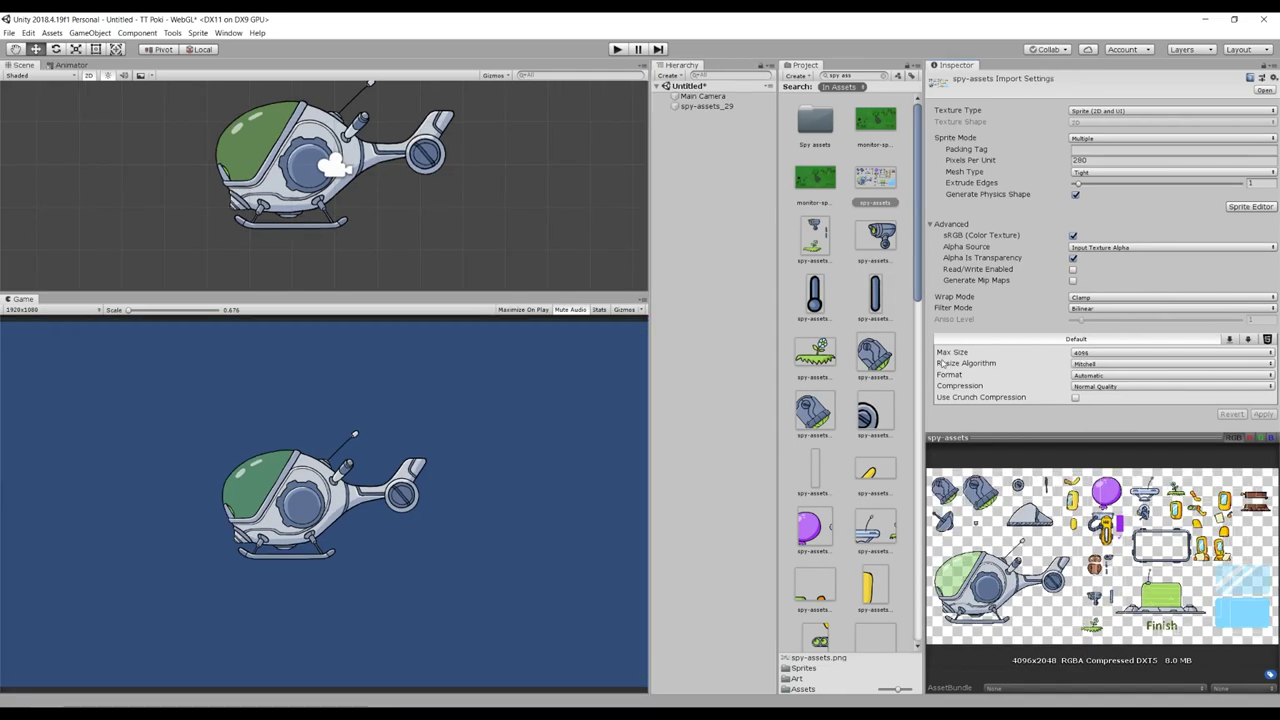
Limit the spy-assets Max Size to 2048 and apply.
left_click(962, 356)
left_click(1106, 354)
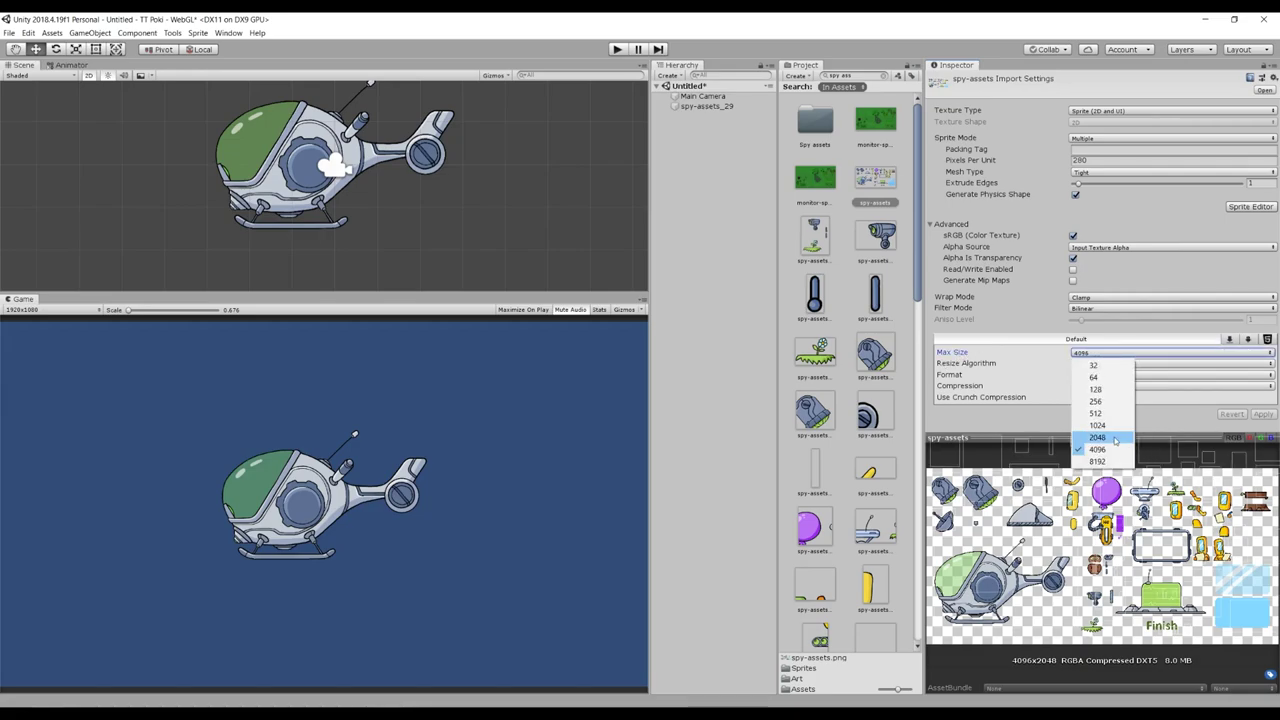
left_click(1114, 439)
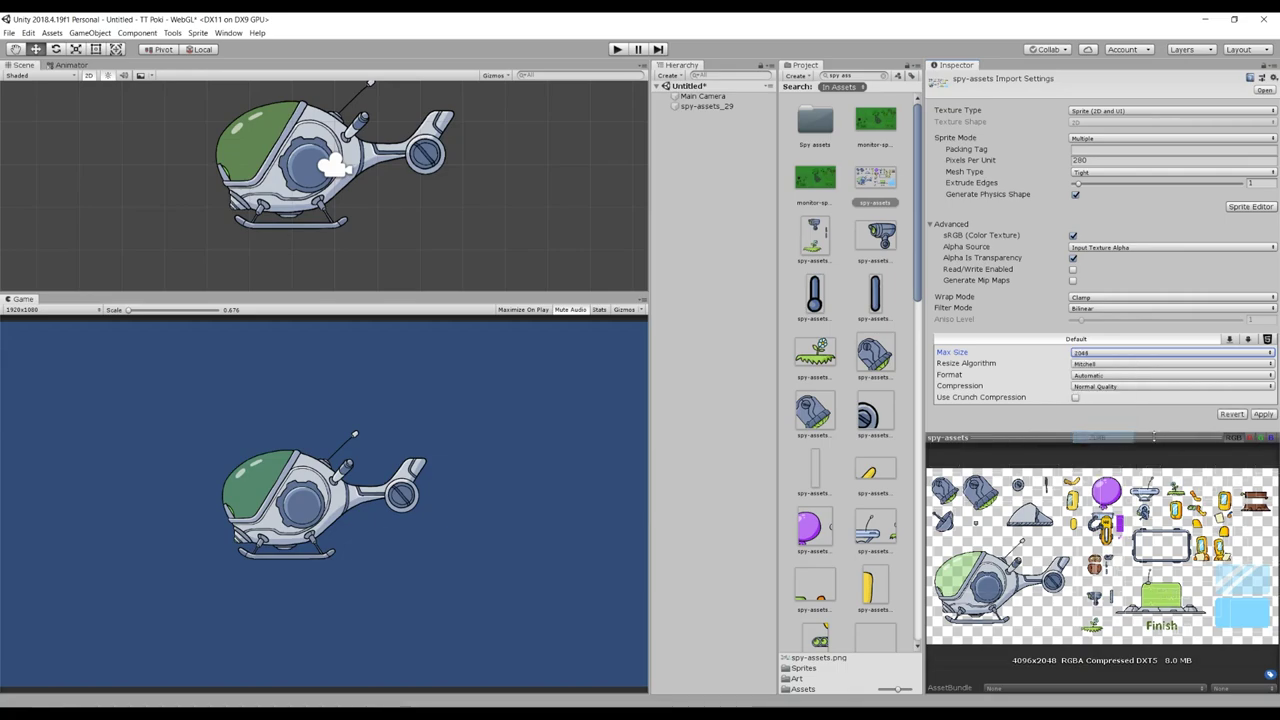
left_click(1264, 416)
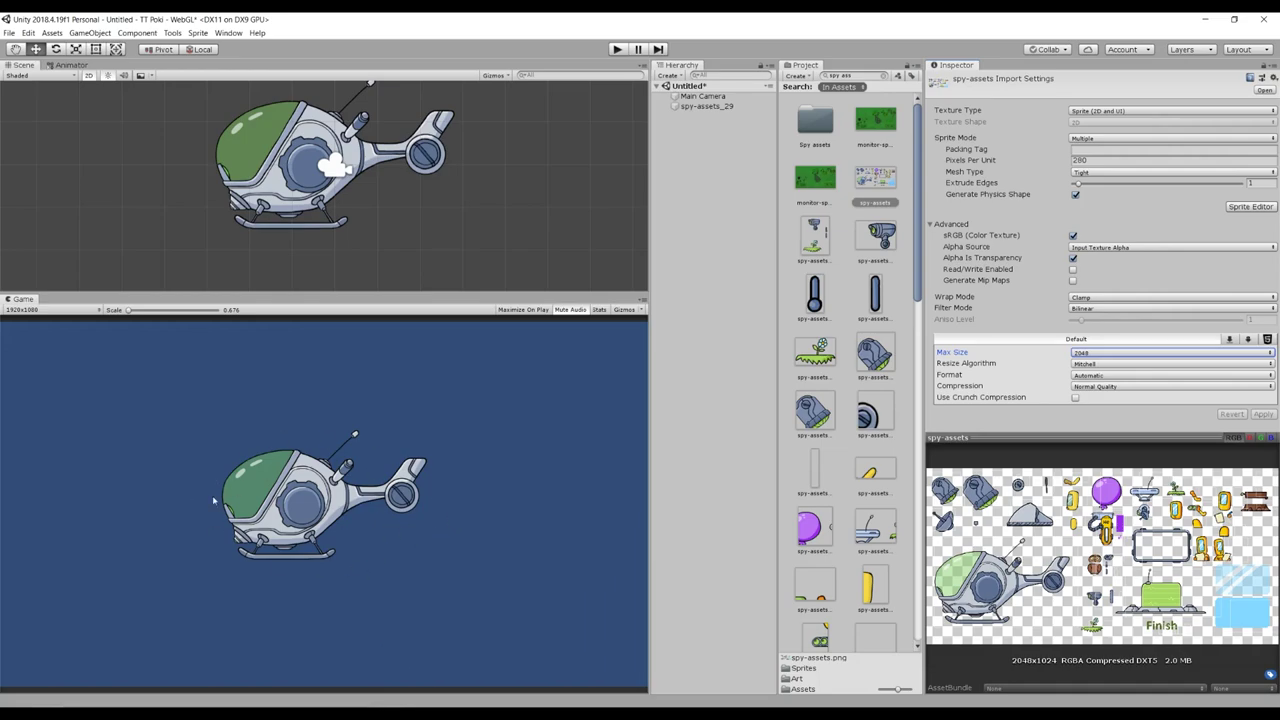
Reduce the Max Size to 1024 and apply, giving a 1024x512 DXT5 texture at 0.5 MB.
left_click(1092, 353)
left_click(1097, 425)
left_click(1262, 414)
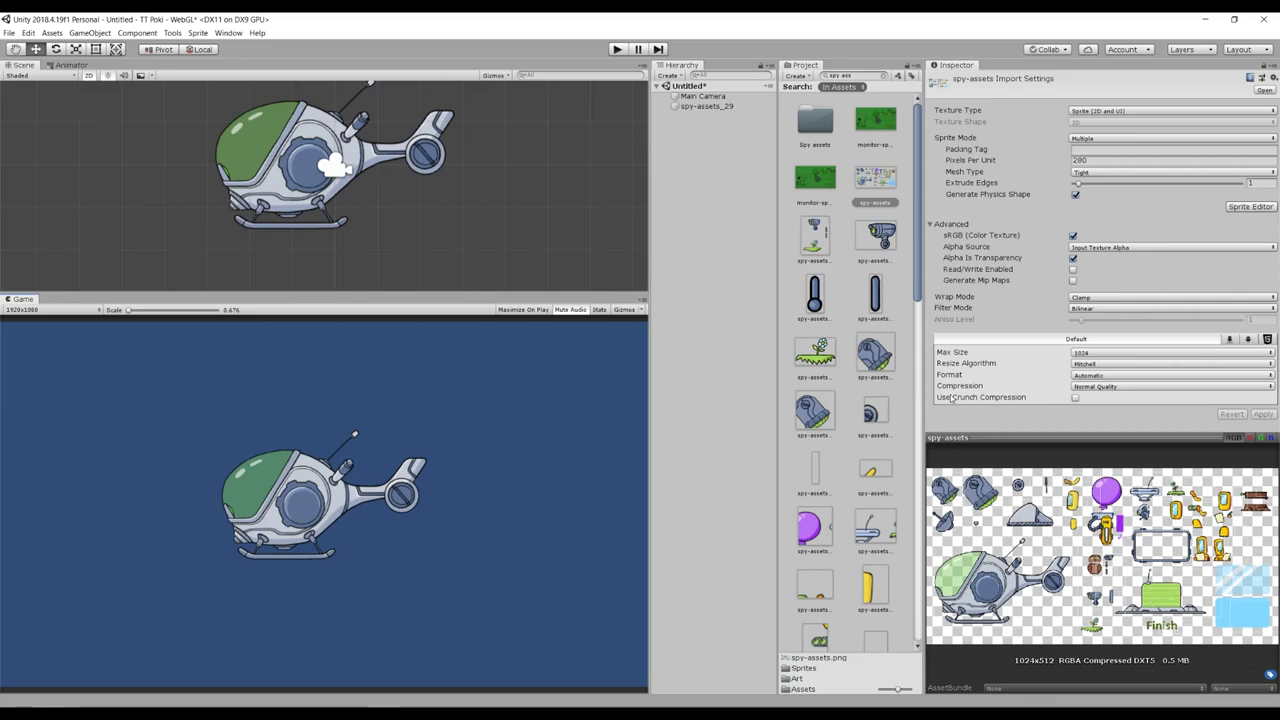
left_click(1022, 399)
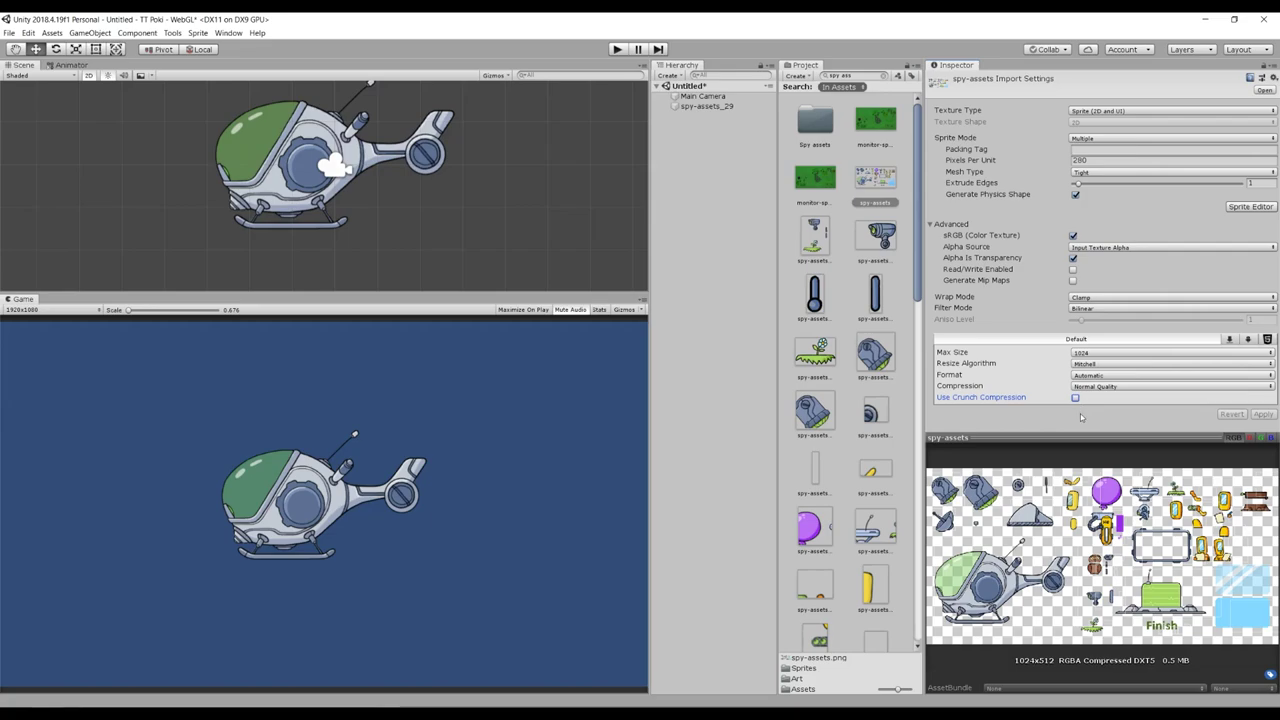
Enable crunch compression on spy-assets, apply it, then raise Max Size to 2048.
left_click(1073, 398)
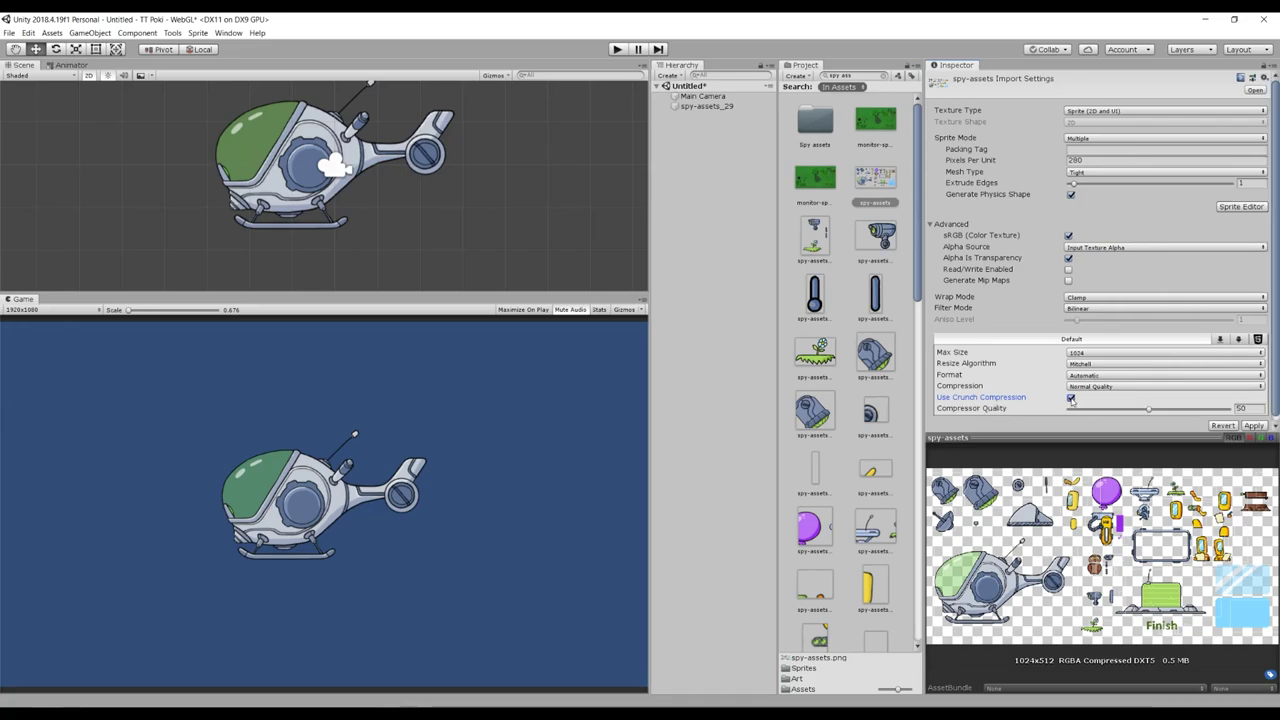
left_click(1253, 420)
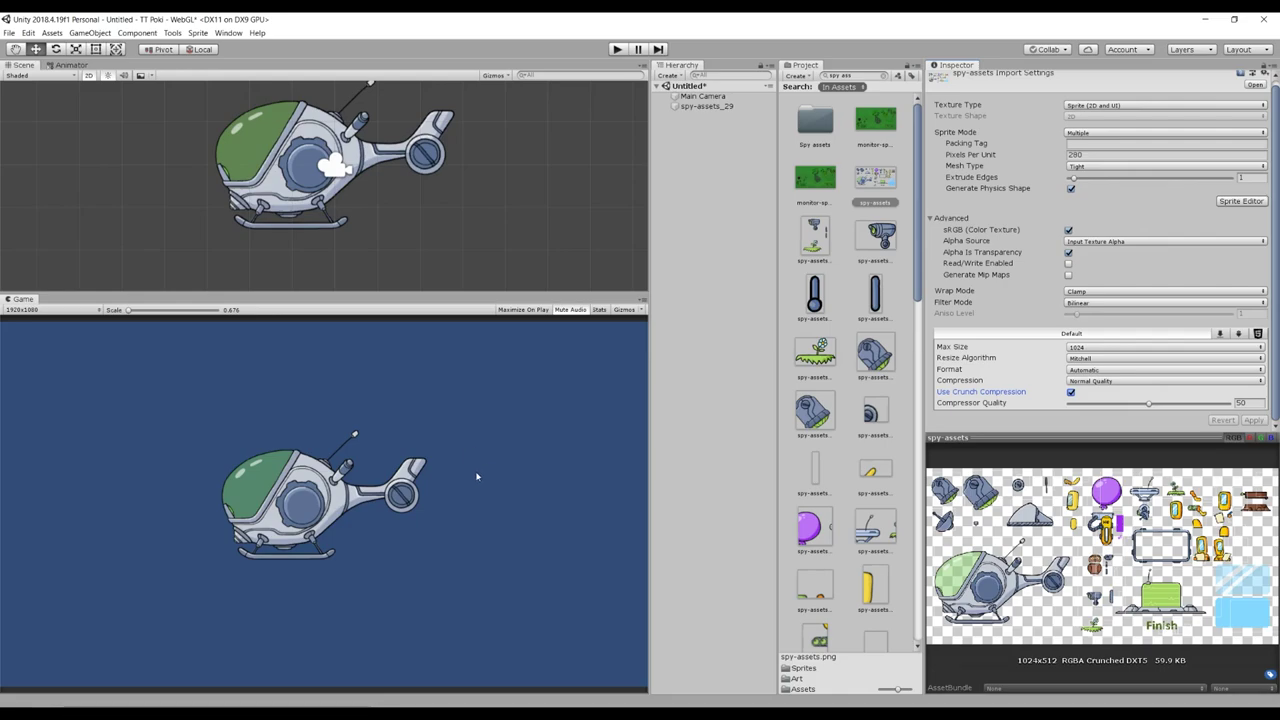
left_click(1090, 348)
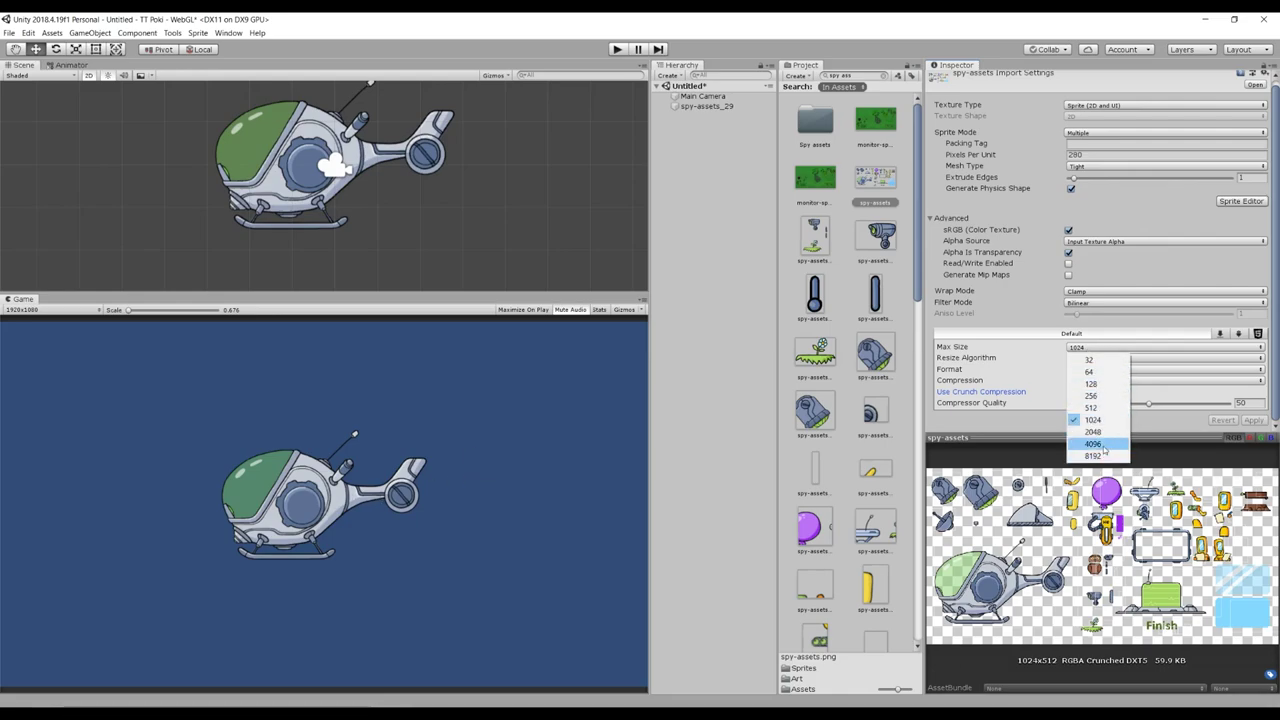
left_click(1093, 432)
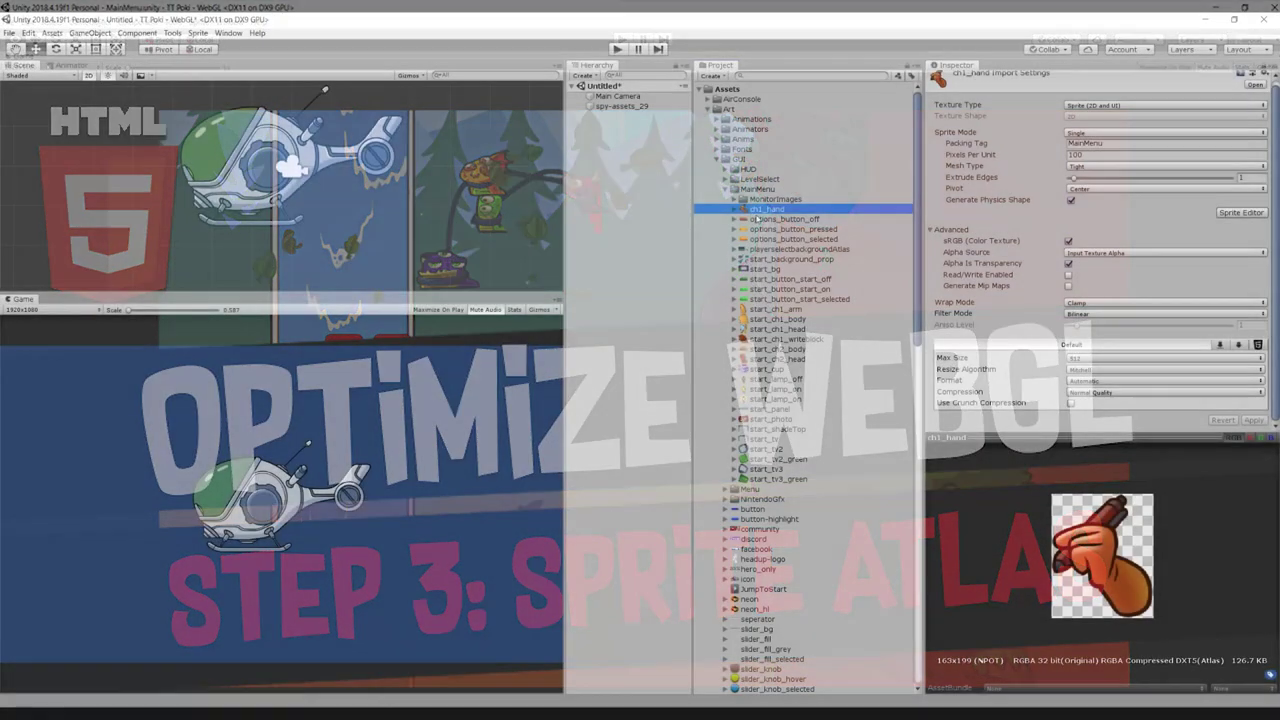
Step through the MainMenu sprites from options_button_off to start_ch2_body, checking their import settings.
left_click(770, 209)
key("Down")
key("Up")
key("Down")
key("Down")
key("Down")
key("Down")
key("Down")
key("Down")
key("Down")
key("Down")
key("Down")
key("Down")
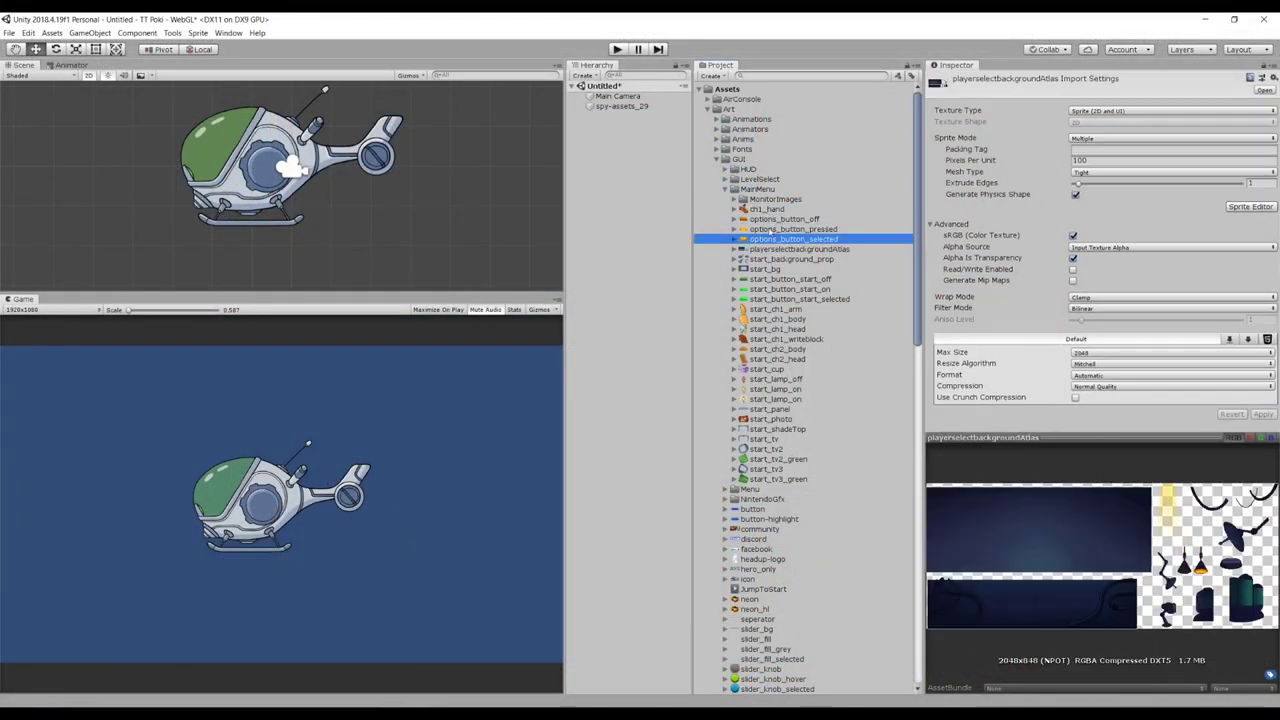
key("Down")
key("Down")
key("Down")
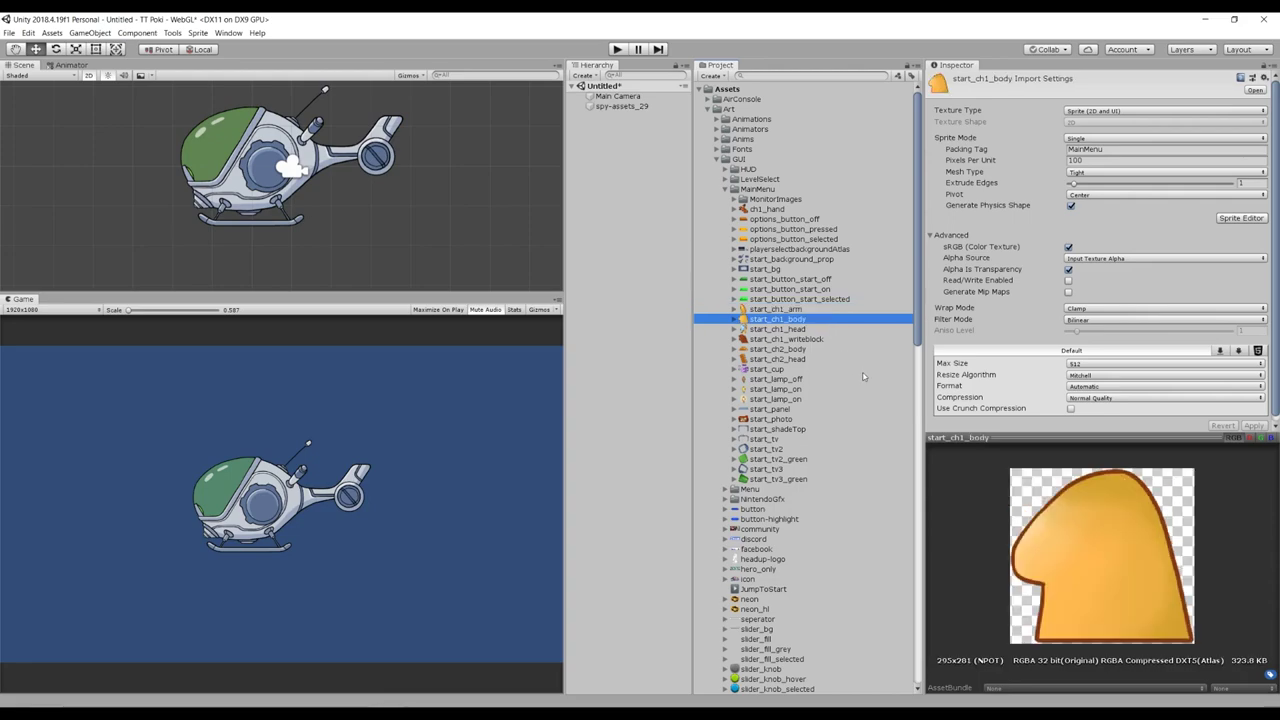
key("Up")
key("Up")
key("Down")
key("Down")
key("Down")
key("Down")
key("Down")
key("Down")
key("Down")
key("Down")
key("Down")
key("Down")
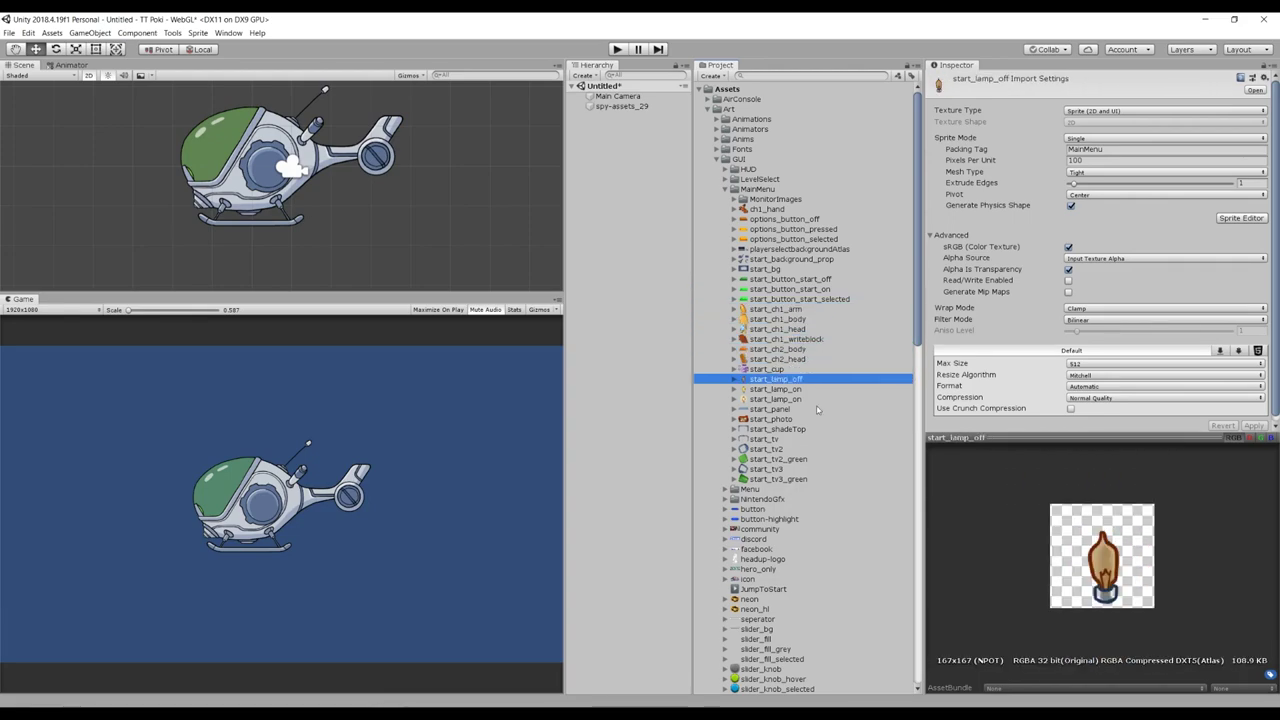
key("Down")
key("Down")
key("Down")
key("Down")
key("Down")
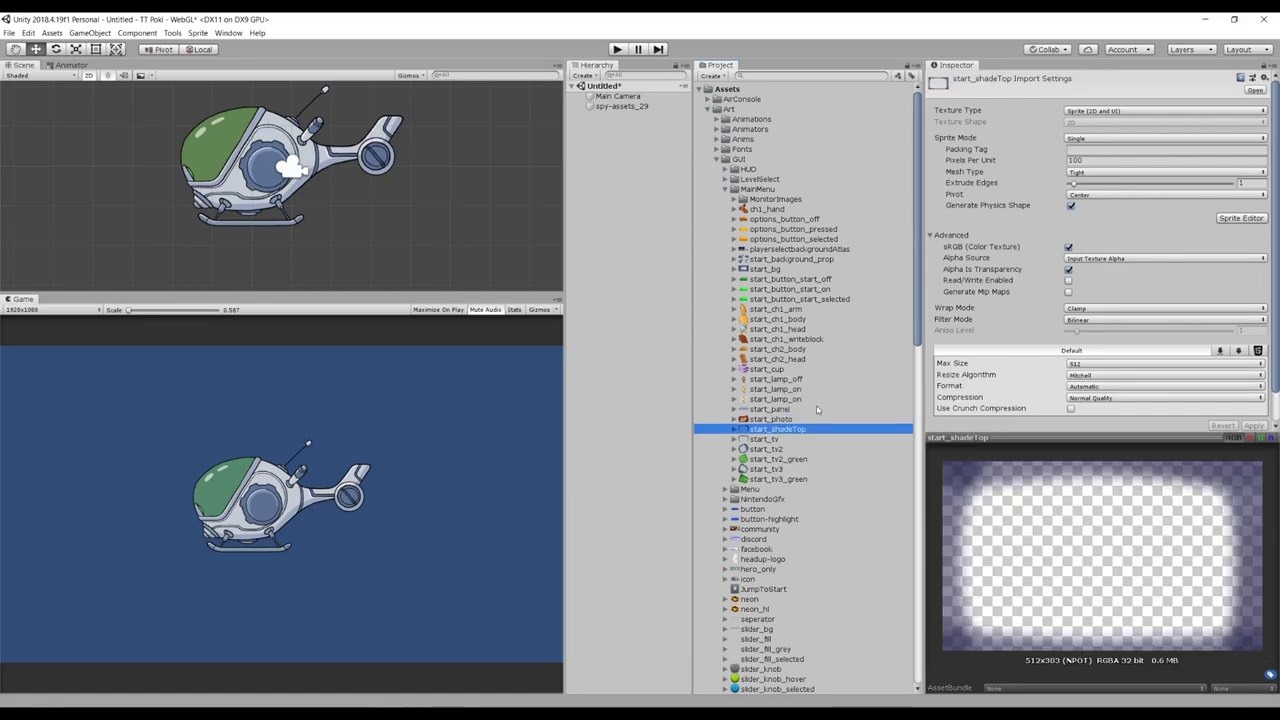
Check the start_tv sprites, playerselectbackgroundAtlas and start_cup for packing tag and max size.
left_click(779, 479)
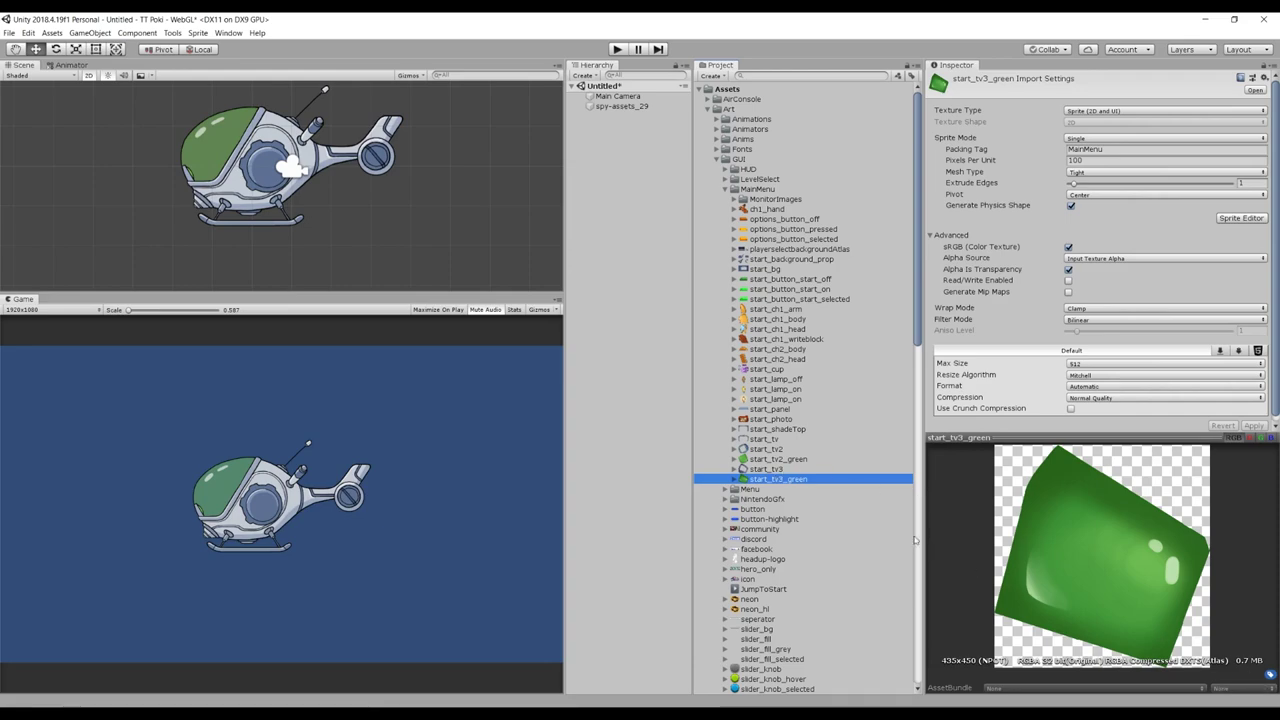
key("Up")
key("Up")
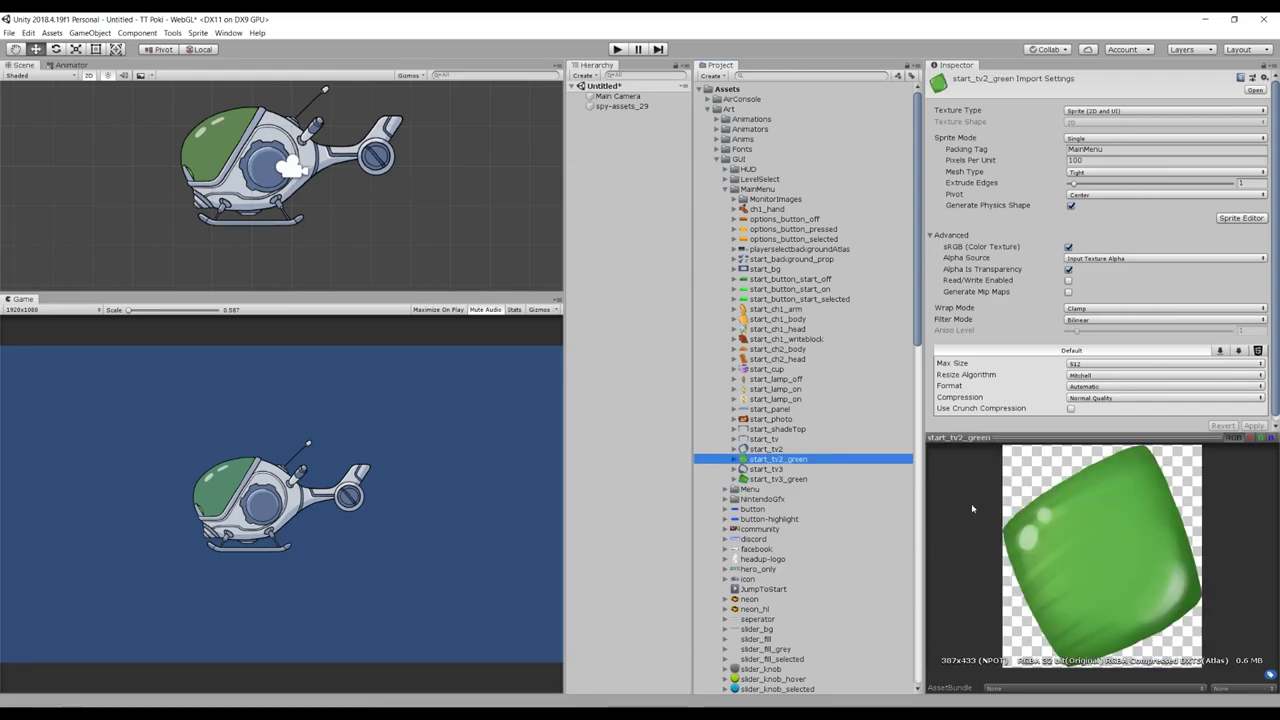
key("Up")
key("Up")
key("Up")
key("Up")
key("Up")
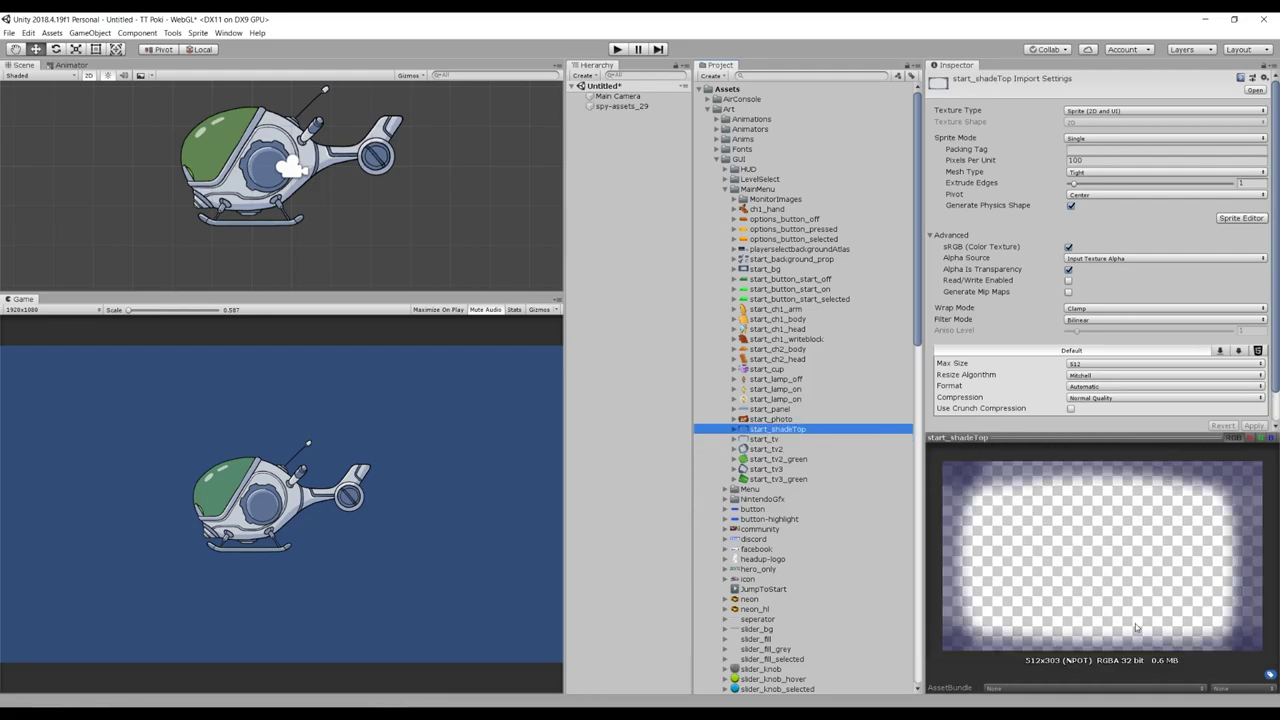
key("Up")
key("Up")
key("Up")
key("Up")
key("Up")
key("Up")
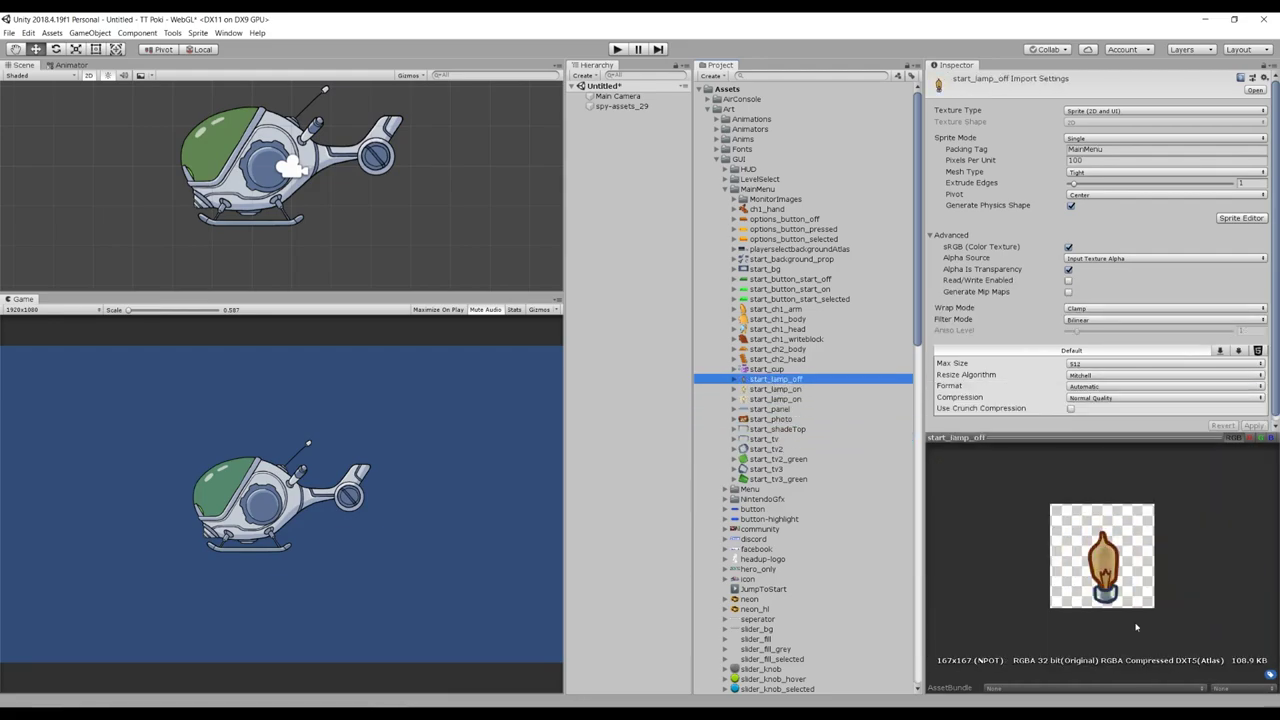
left_click(790, 249)
left_click(766, 469)
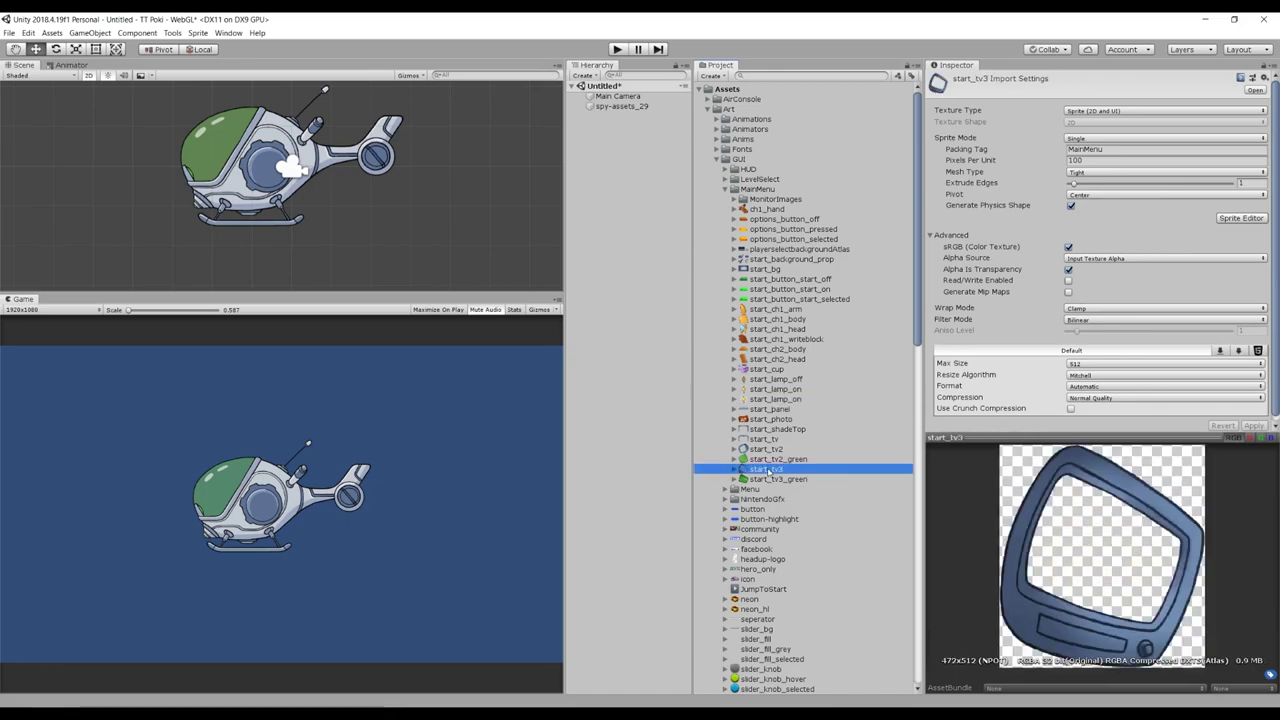
left_click(778, 479)
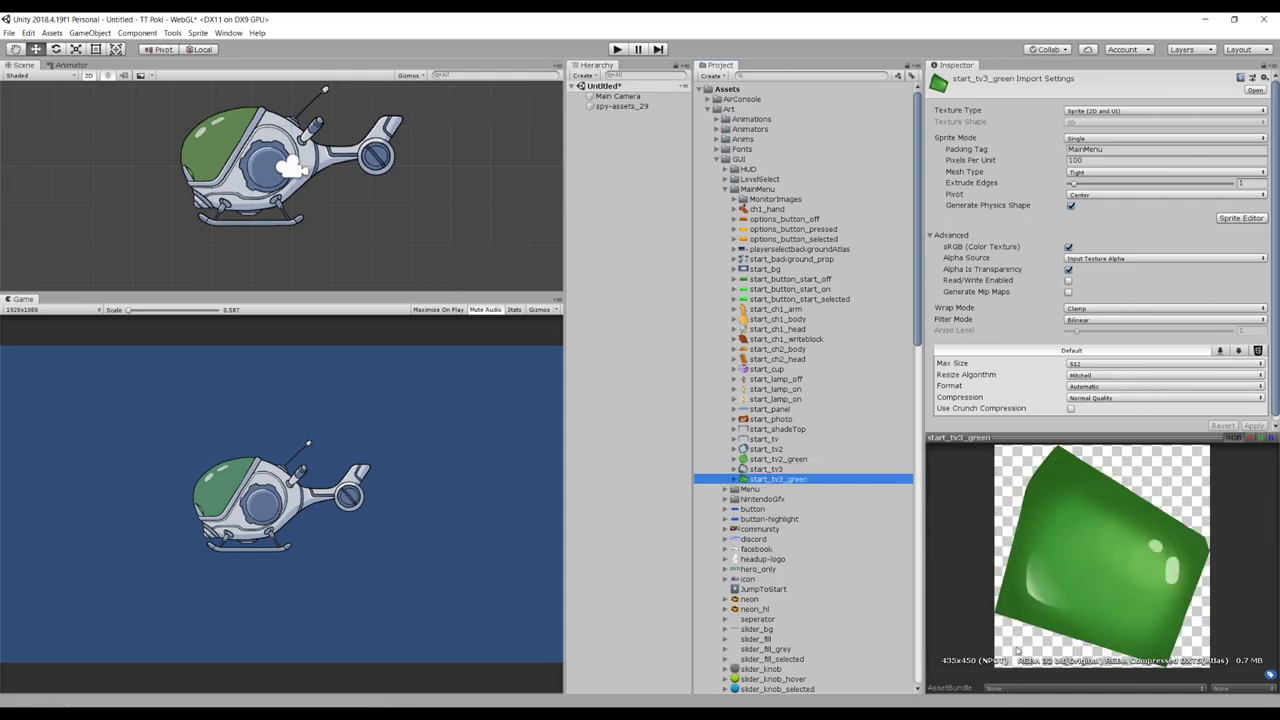
left_click(790, 349)
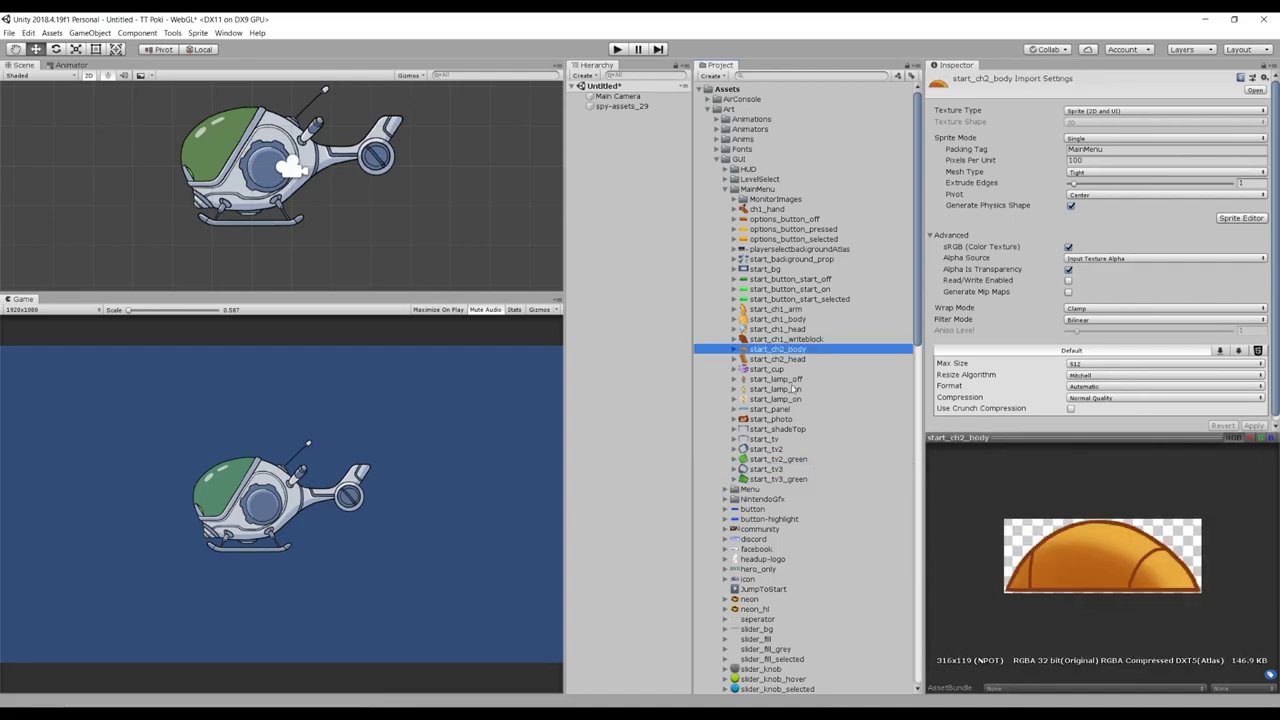
key("Down")
key("Down")
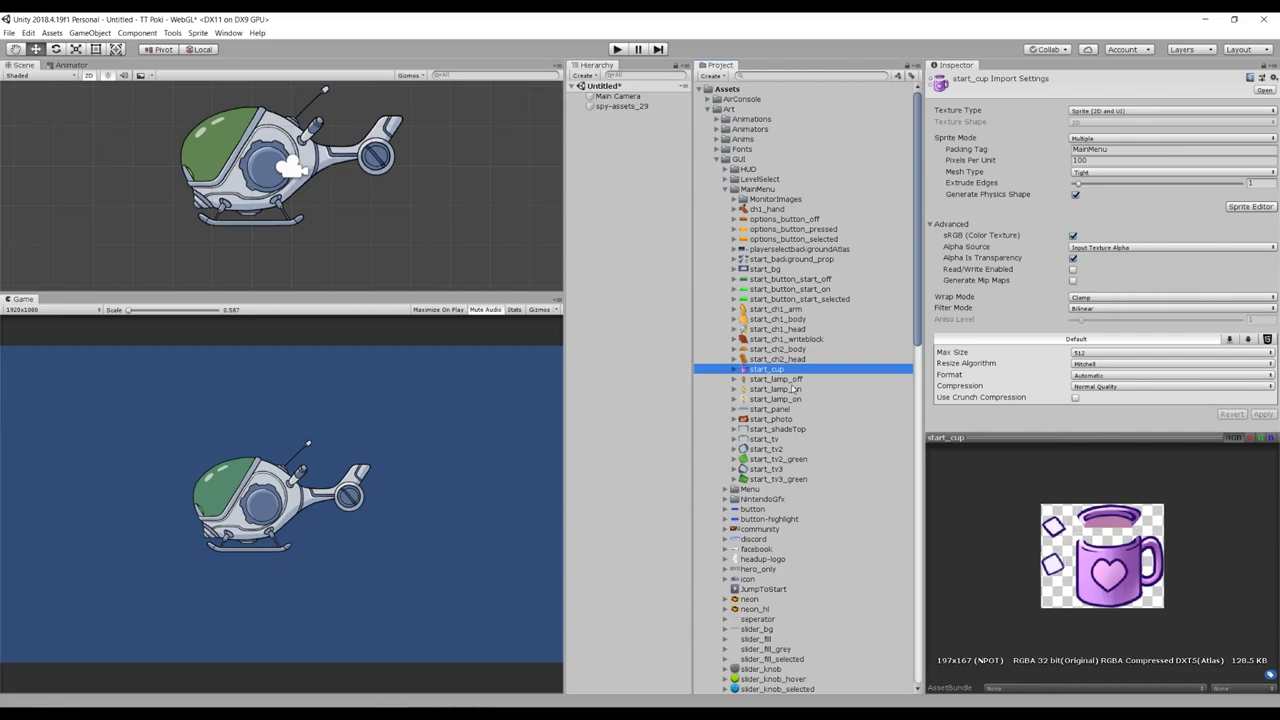
key("Down")
key("Down")
key("Down")
key("Down")
key("Down")
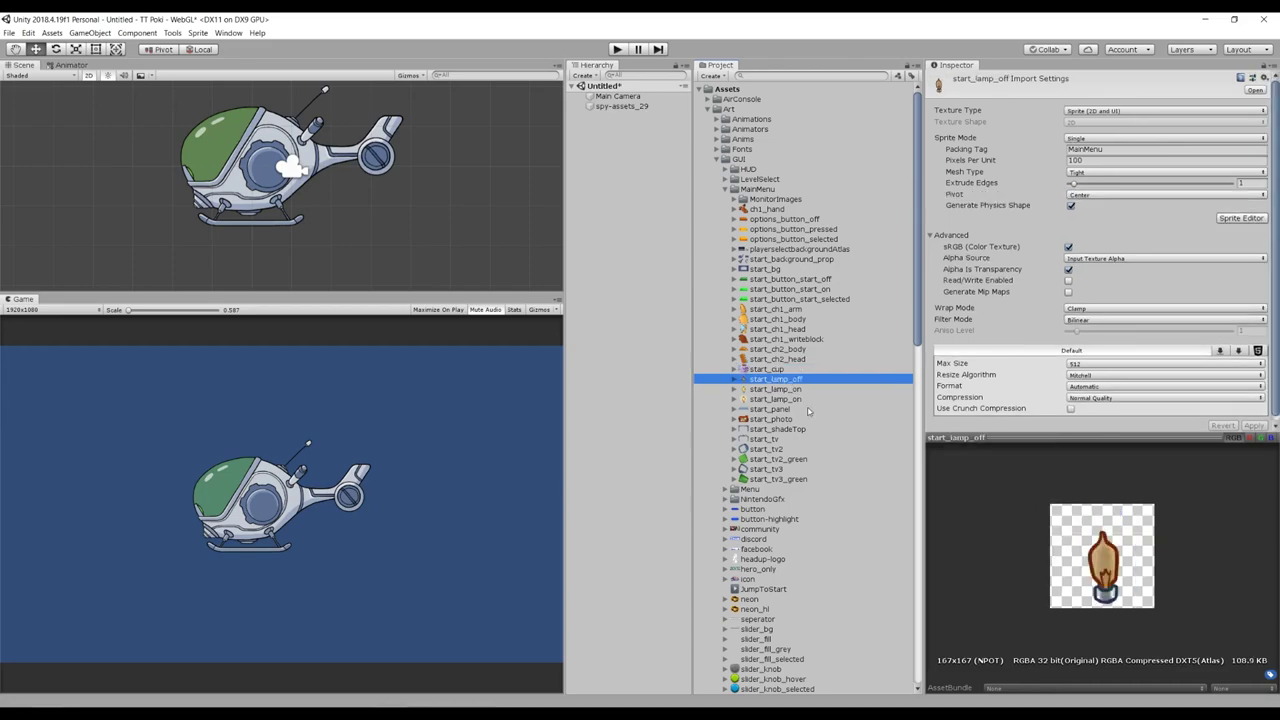
Create a Sprite Atlas named MainMenuAtlas in the MainMenu folder.
left_click(754, 190)
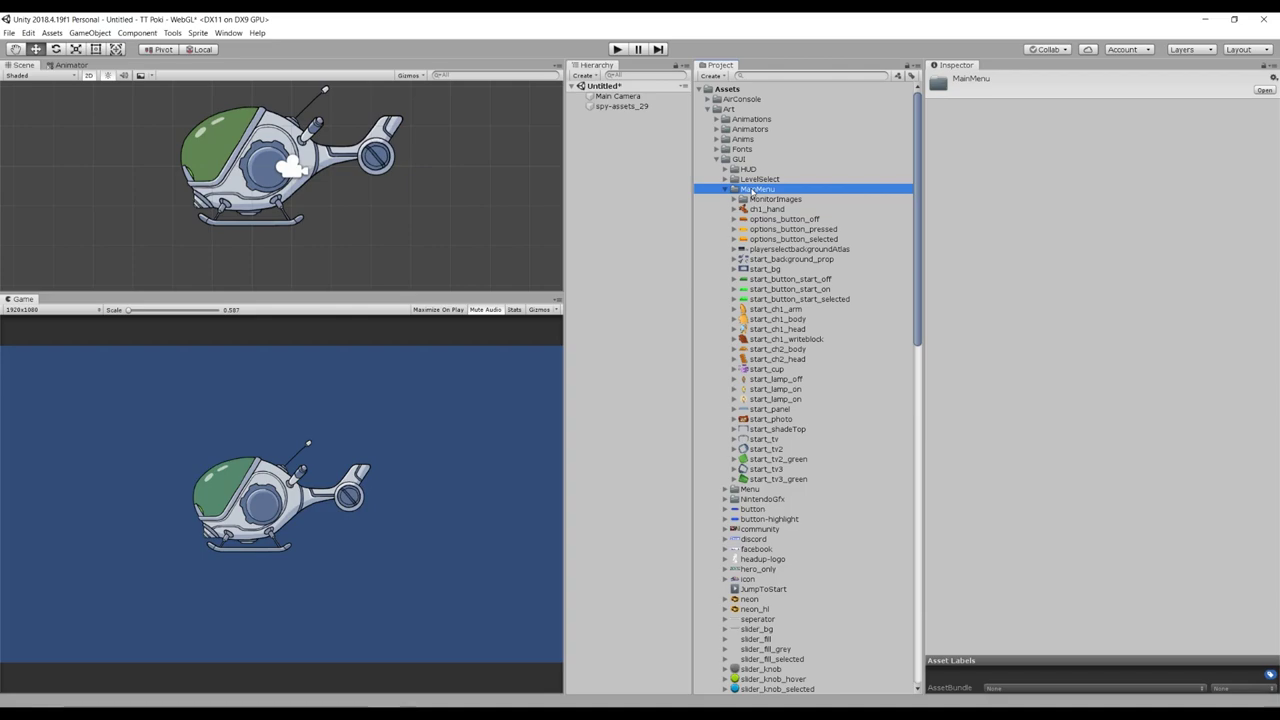
right_click(754, 190)
mouse_move(817, 197)
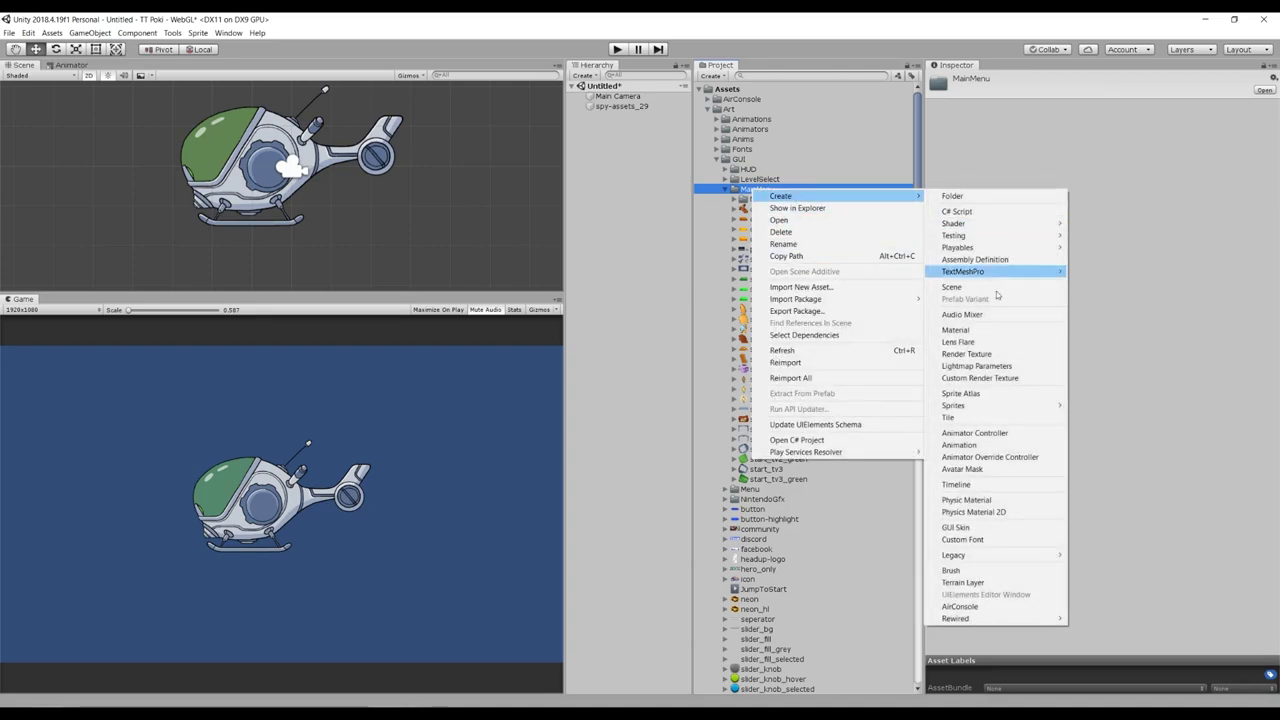
left_click(988, 394)
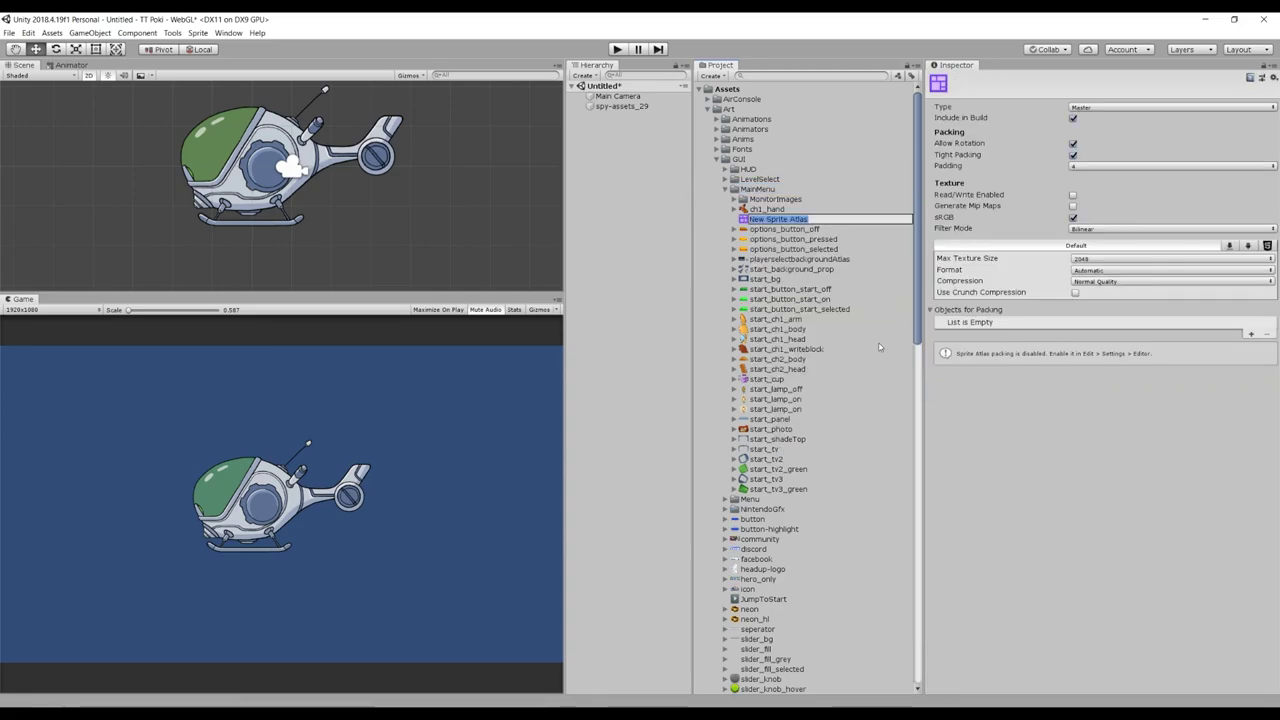
type("MainMenu")
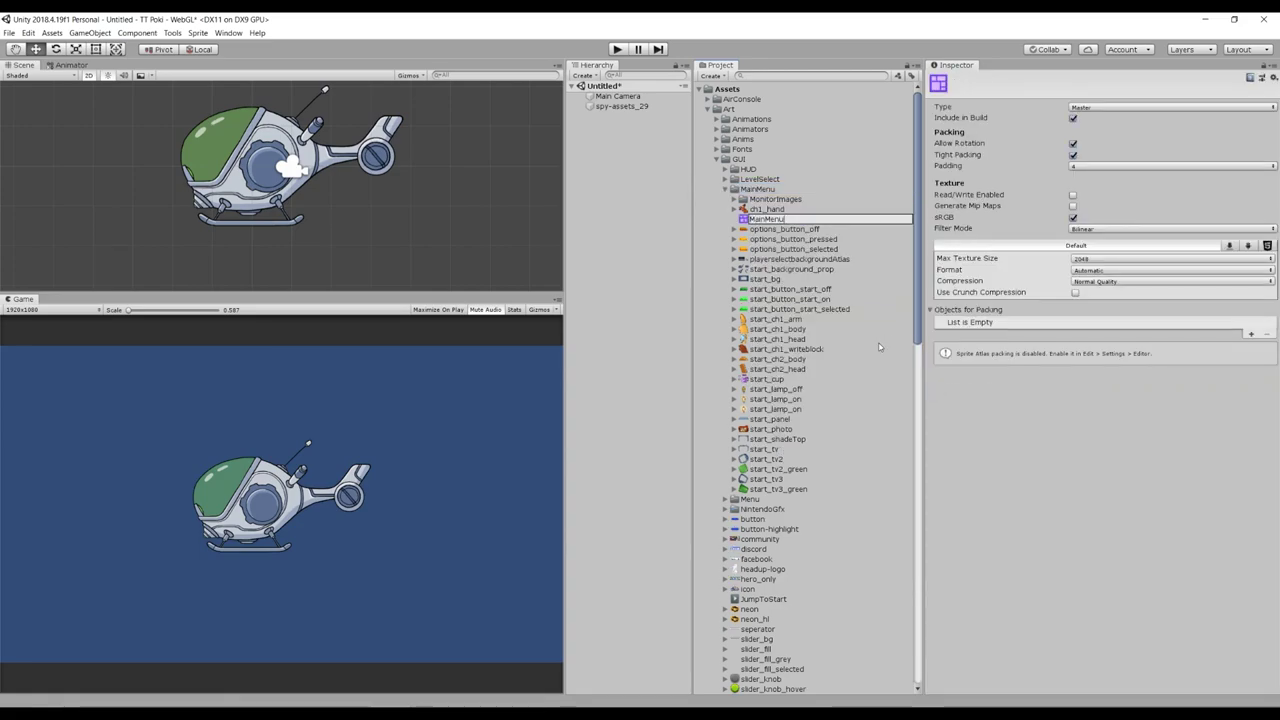
type("Atlas")
key("Return")
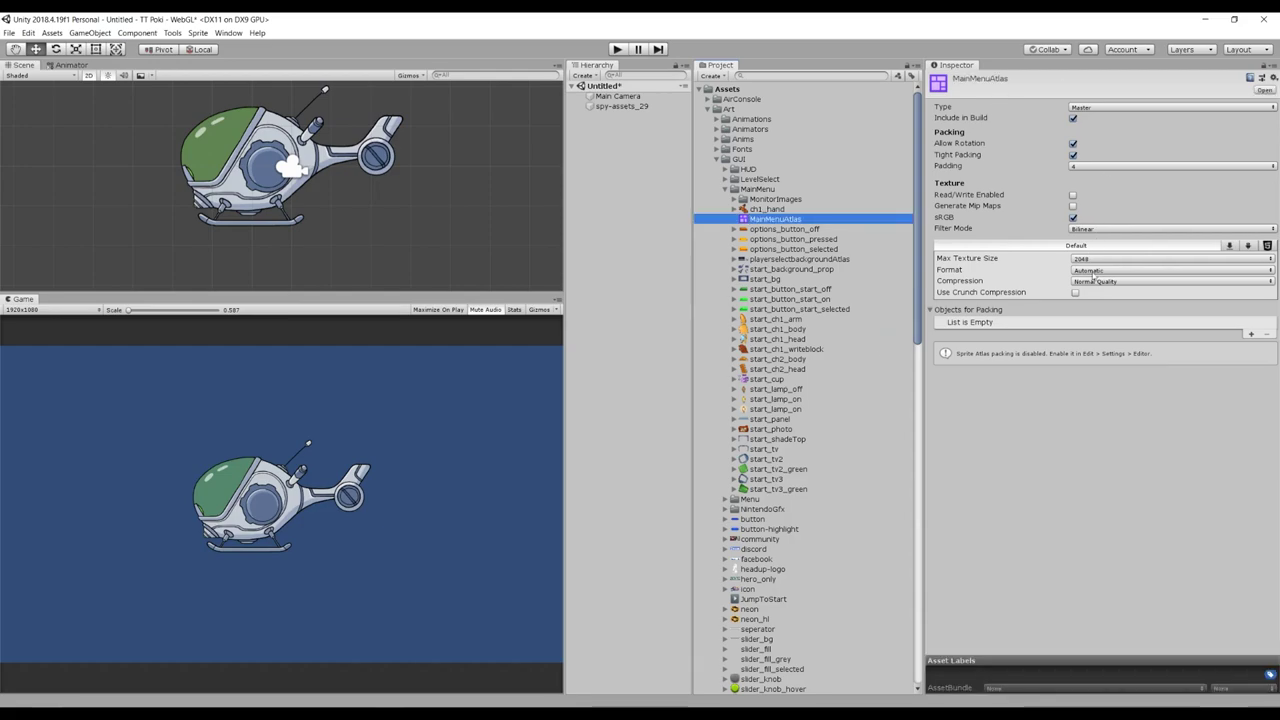
Lock the Inspector and add sprites ch1_hand through start_tv3_green to Objects for Packing.
left_click(762, 209)
left_click(764, 220)
left_click(1262, 68)
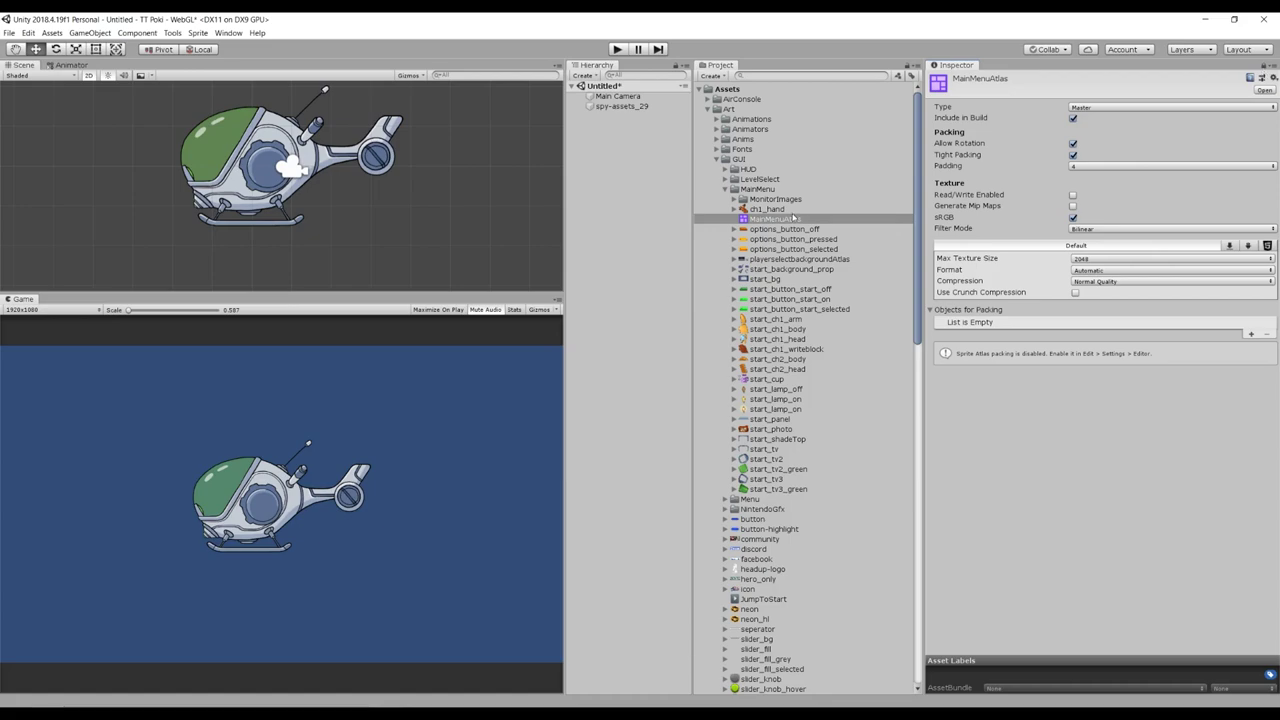
left_click(788, 209)
left_click(767, 490, "shift")
left_click(768, 220, "ctrl")
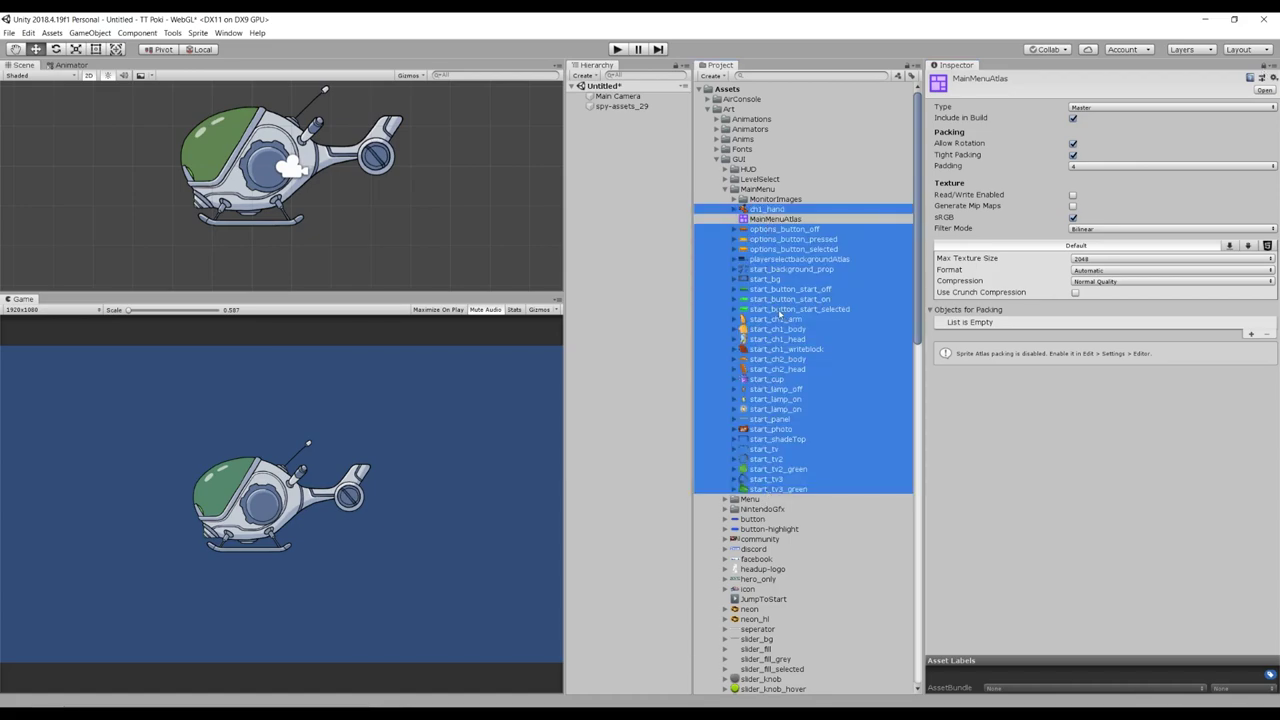
left_click_drag(748, 285, 995, 320)
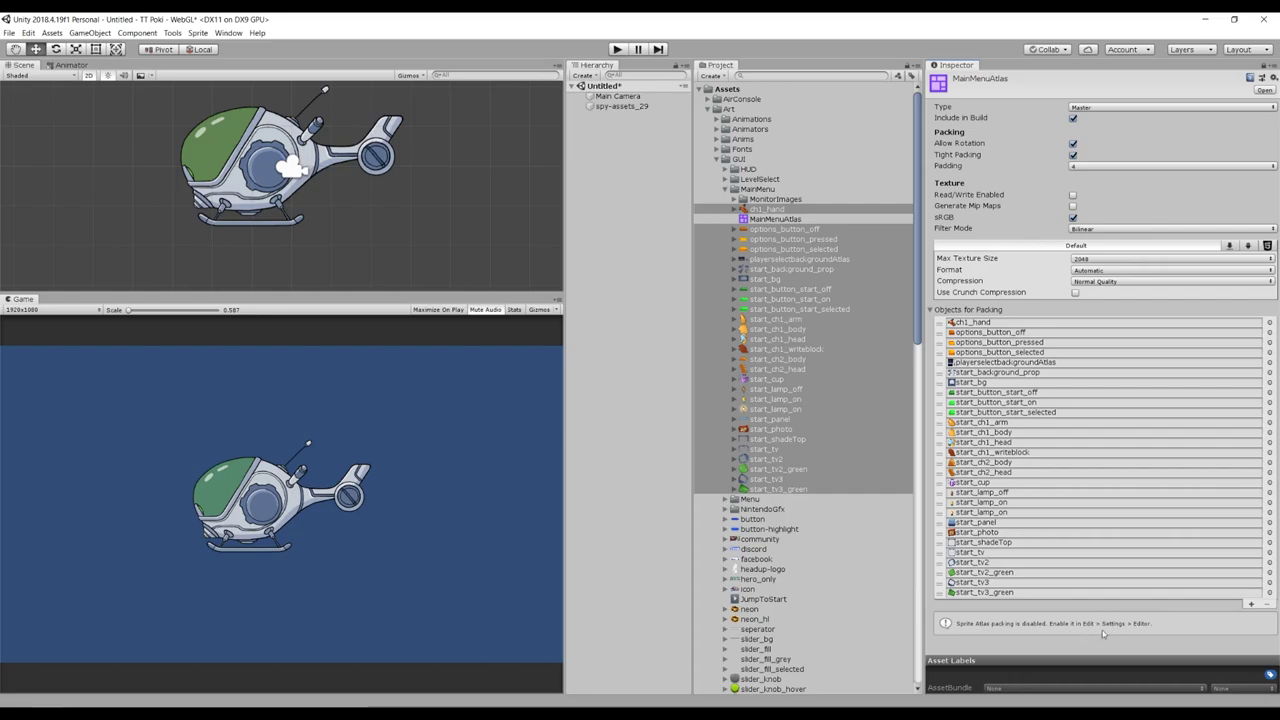
Set the Editor Sprite Packer Mode to Always Enabled in Project Settings, then close the window.
left_click(28, 32)
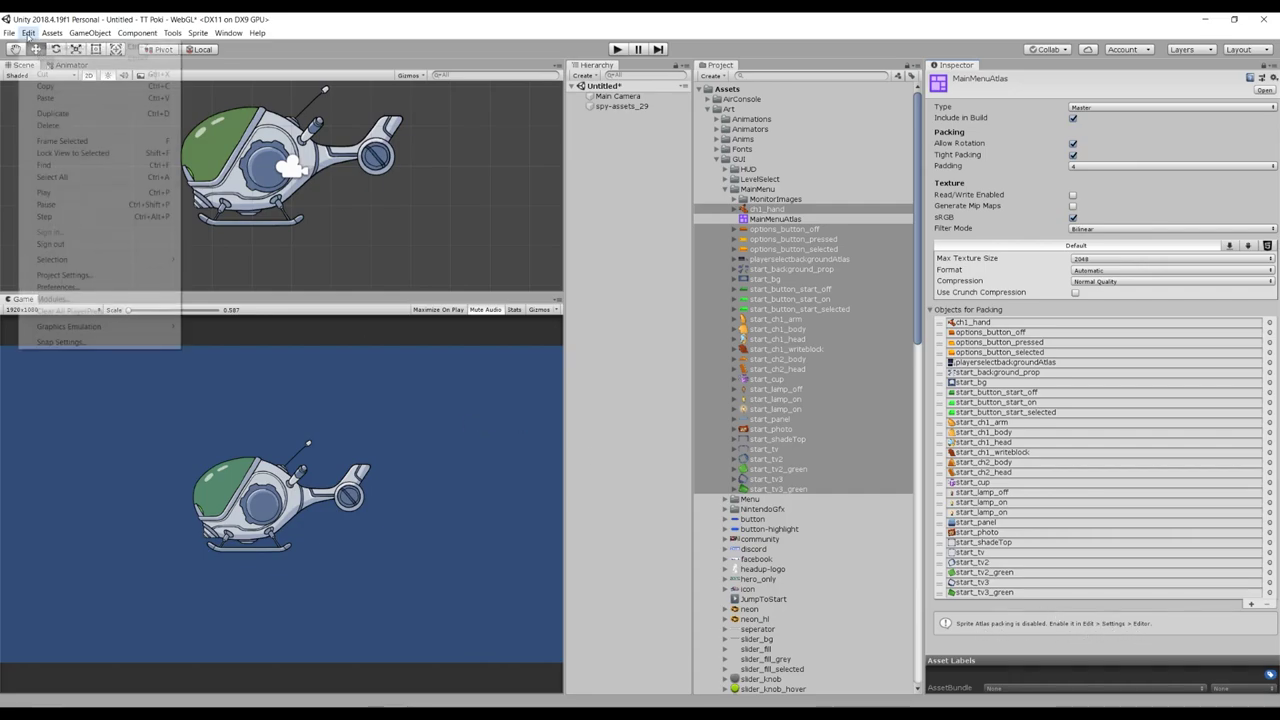
left_click(70, 265)
left_click(219, 161)
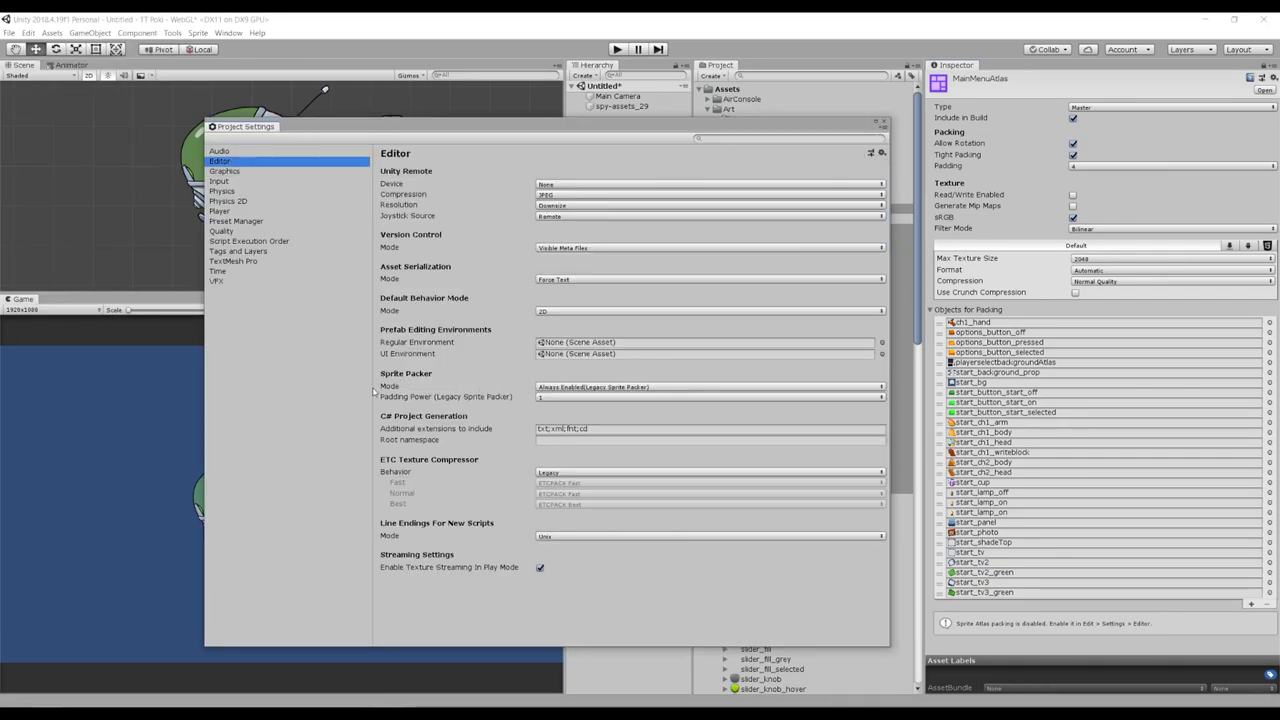
left_click(614, 388)
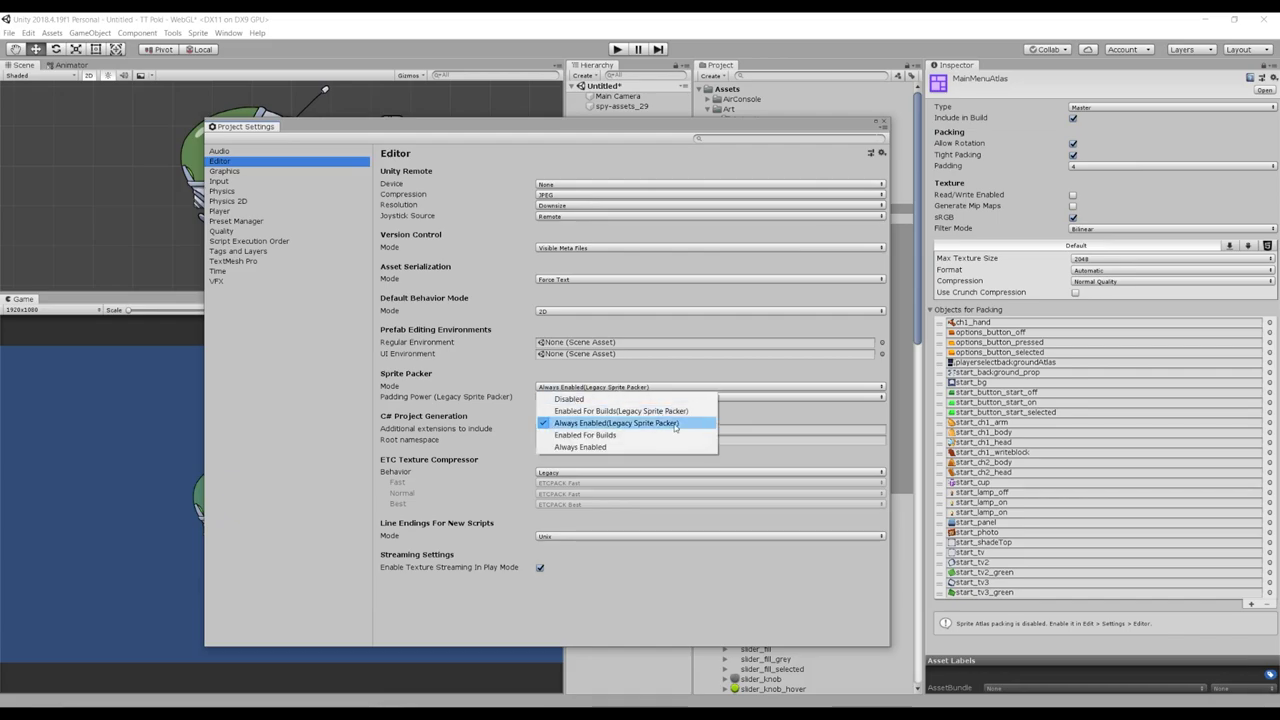
left_click(634, 447)
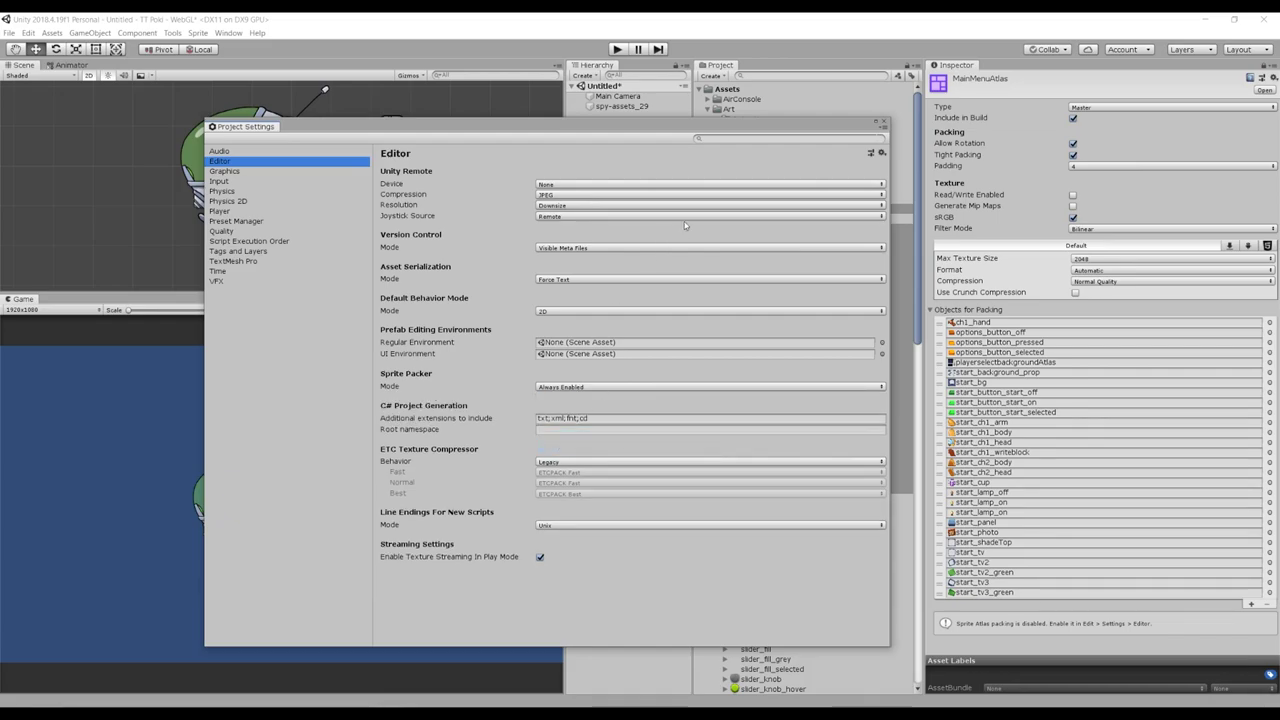
left_click(881, 126)
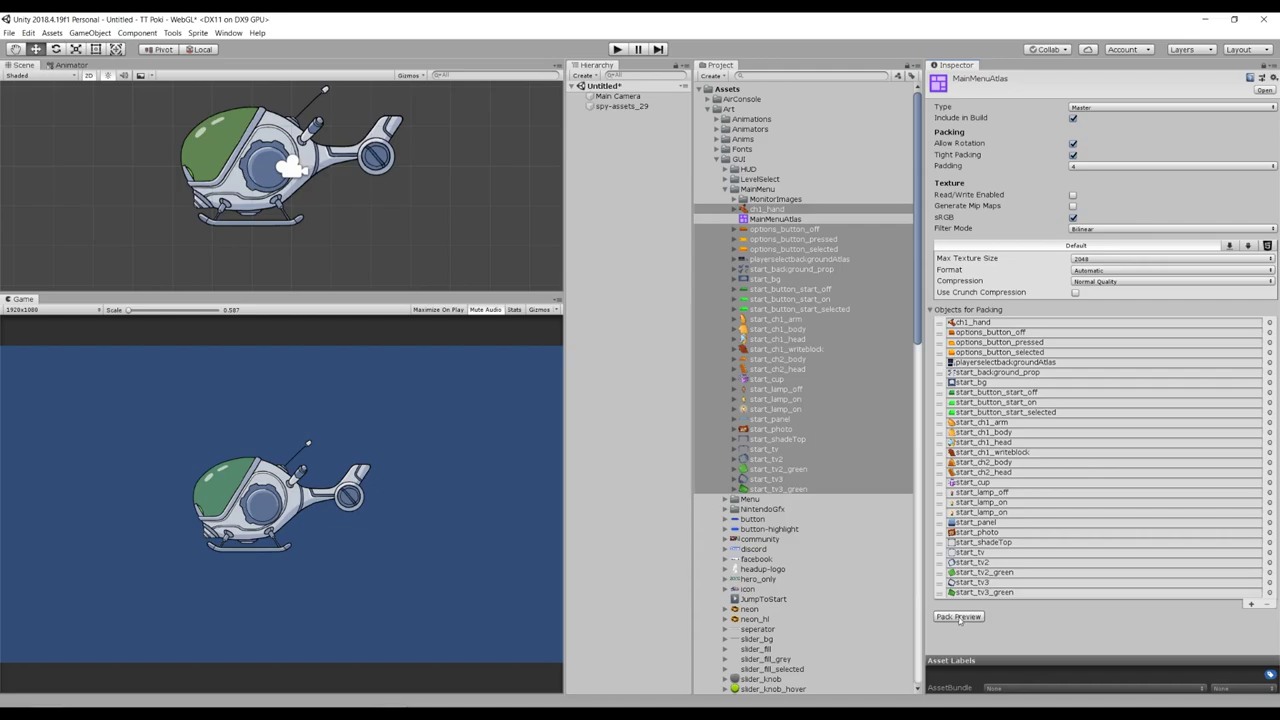
Pack a MainMenuAtlas preview and review the resulting 2048x2048 DXT5 sheet and packing list.
left_click(958, 617)
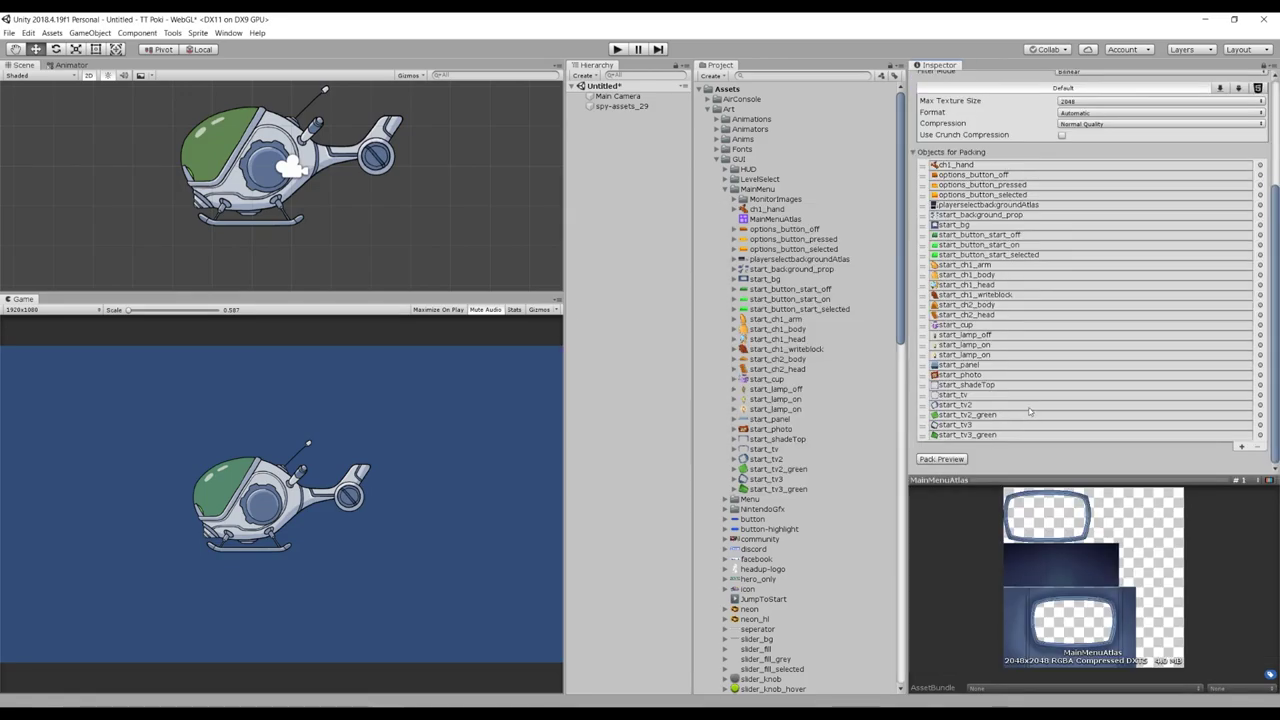
scroll(1084, 266, "up", 2)
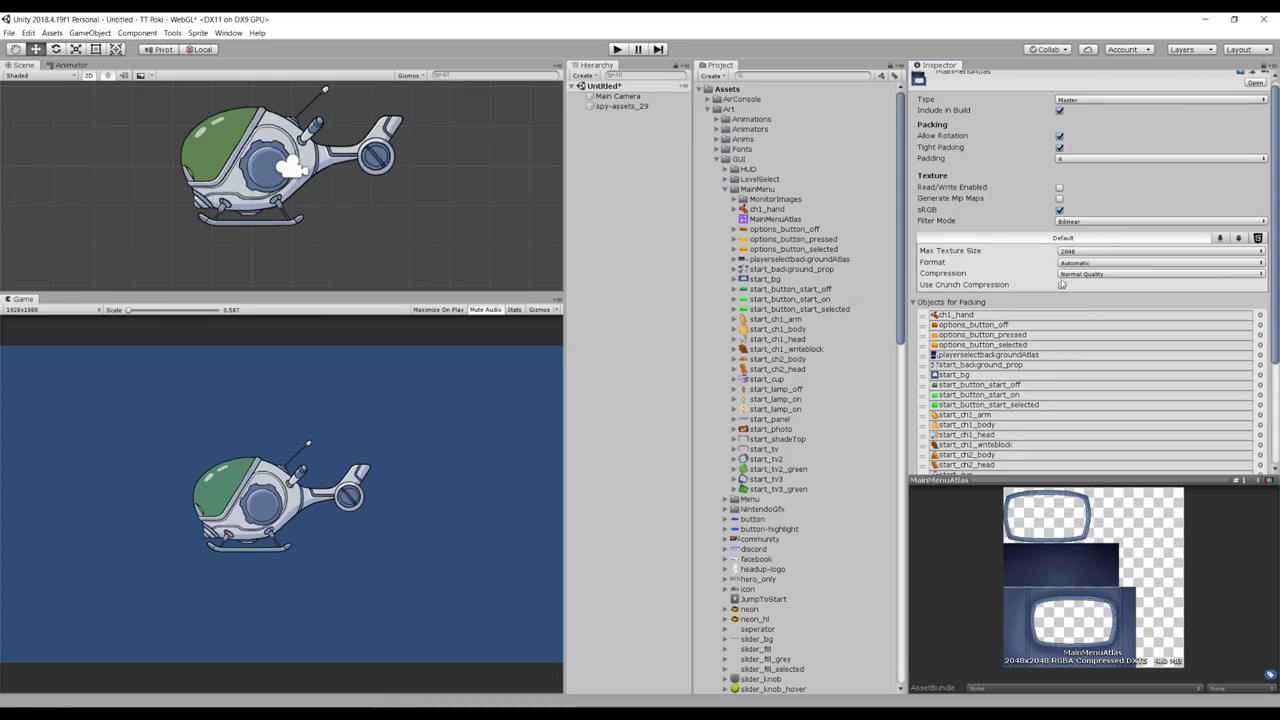
scroll(1030, 380, "down", 4)
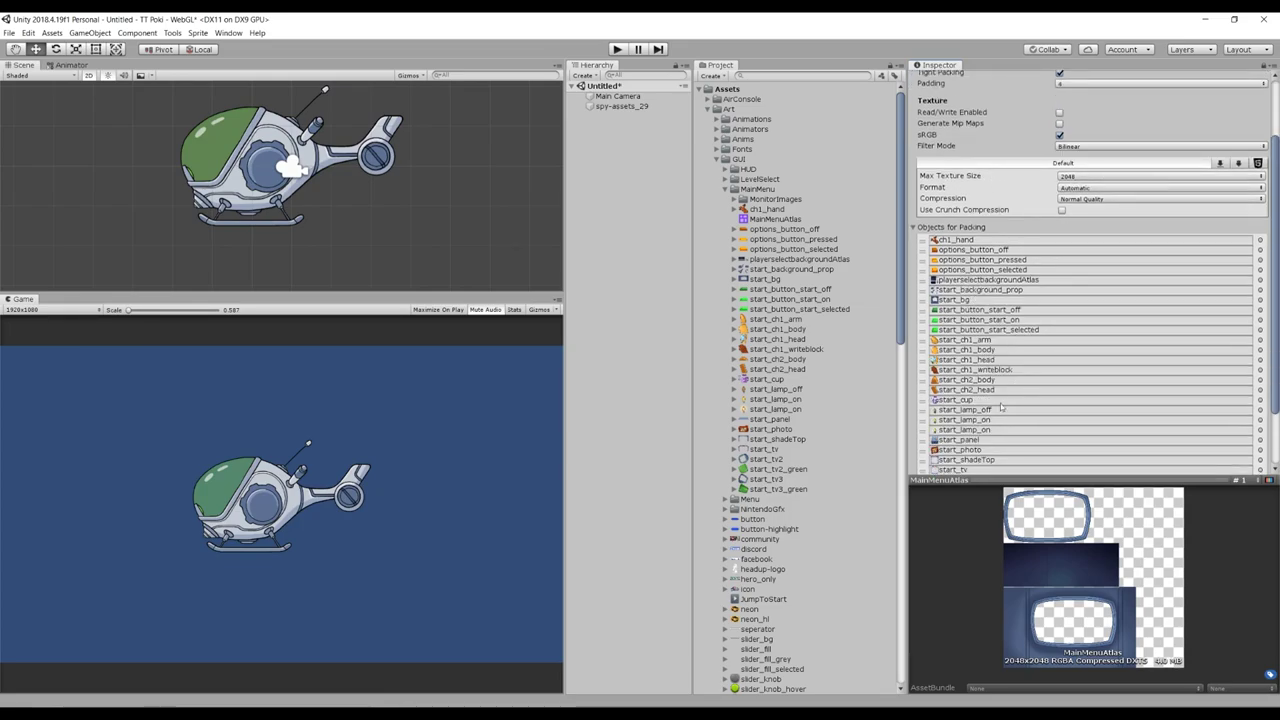
scroll(1002, 414, "down", 4)
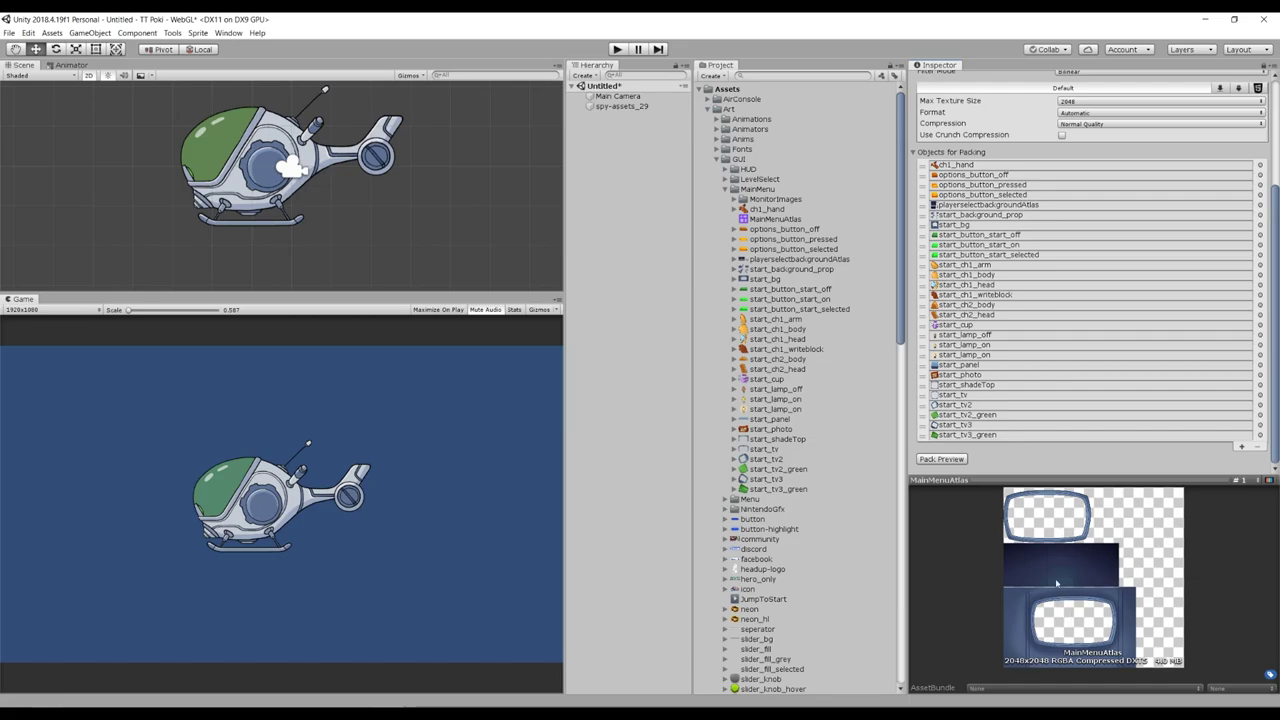
Check the import settings of start_bg and playerselectbackgroundAtlas, then return to MainMenuAtlas.
left_click(1098, 636)
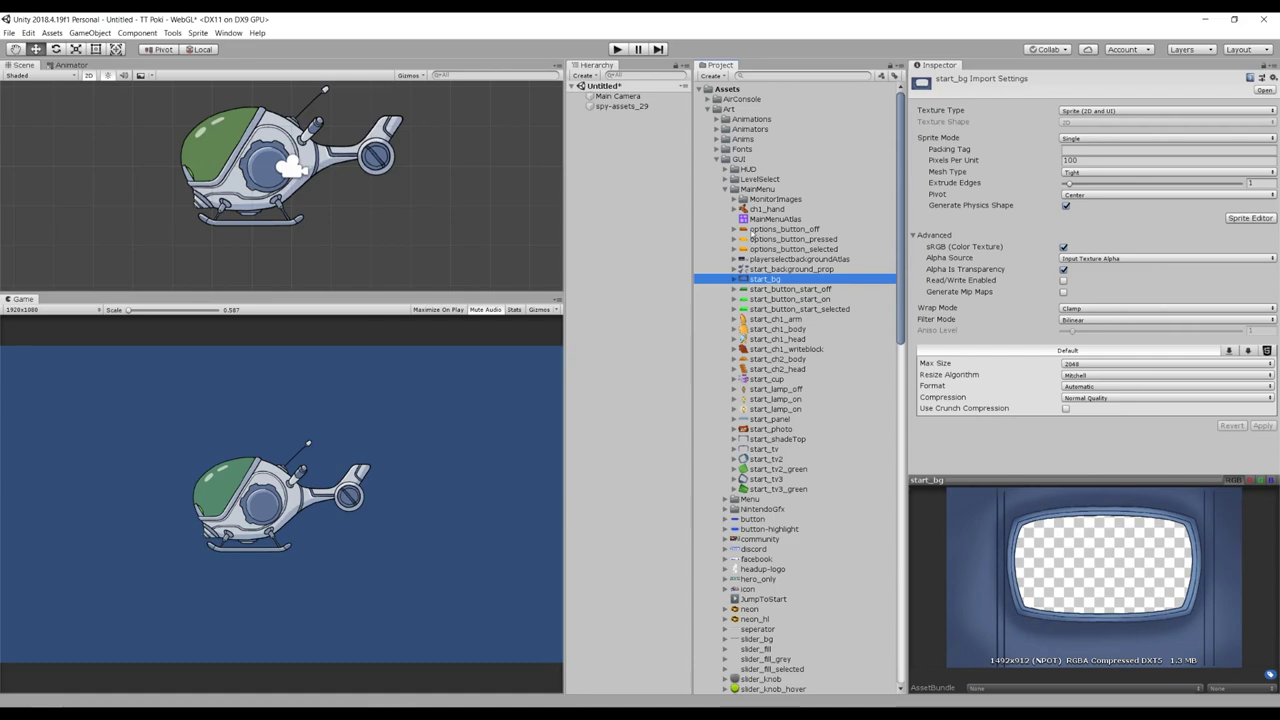
left_click(775, 260)
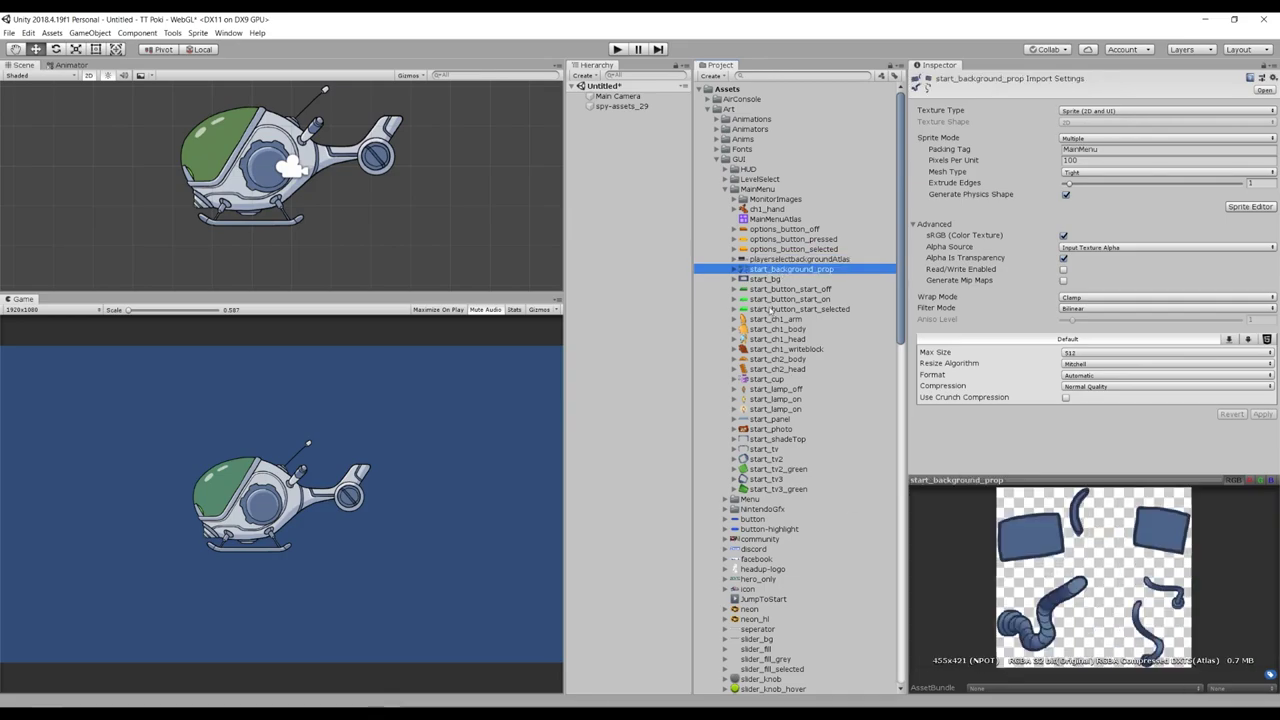
left_click(775, 219)
Remove start_bg and playerselectbackgroundAtlas from Objects for Packing and repack the preview.
scroll(1073, 416, "down", 3)
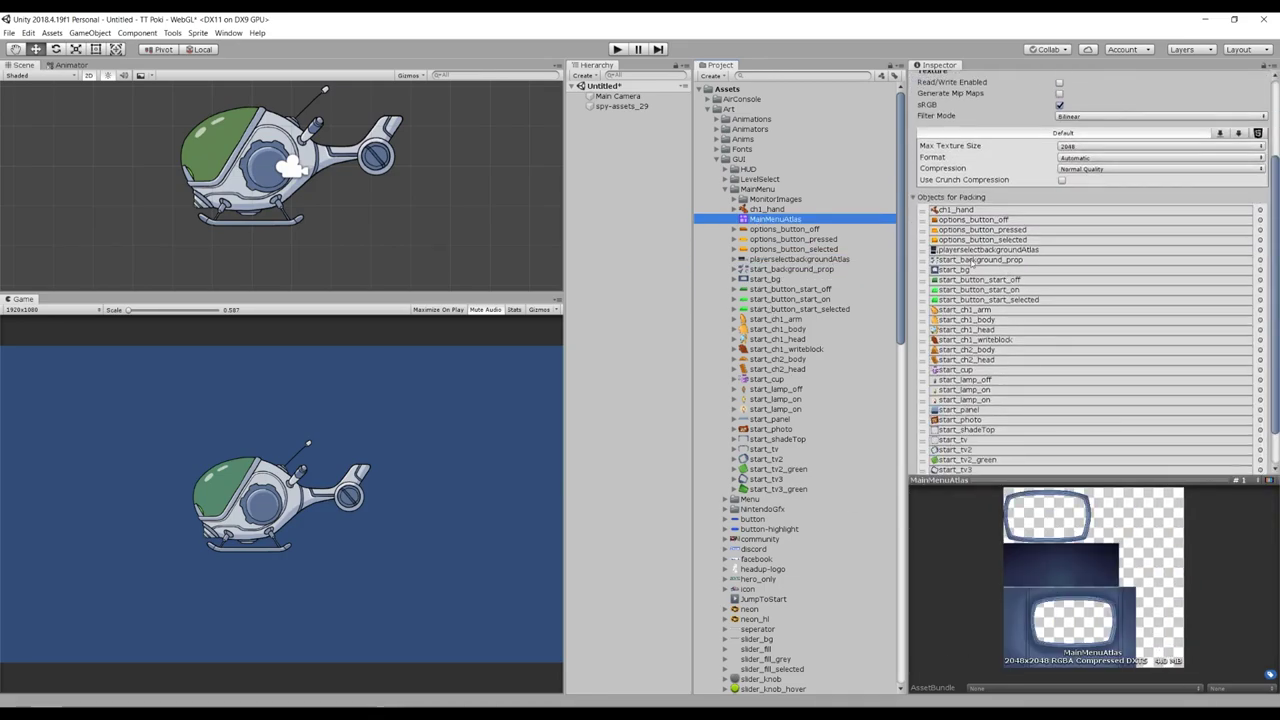
left_click(960, 270)
scroll(1205, 300, "down", 1)
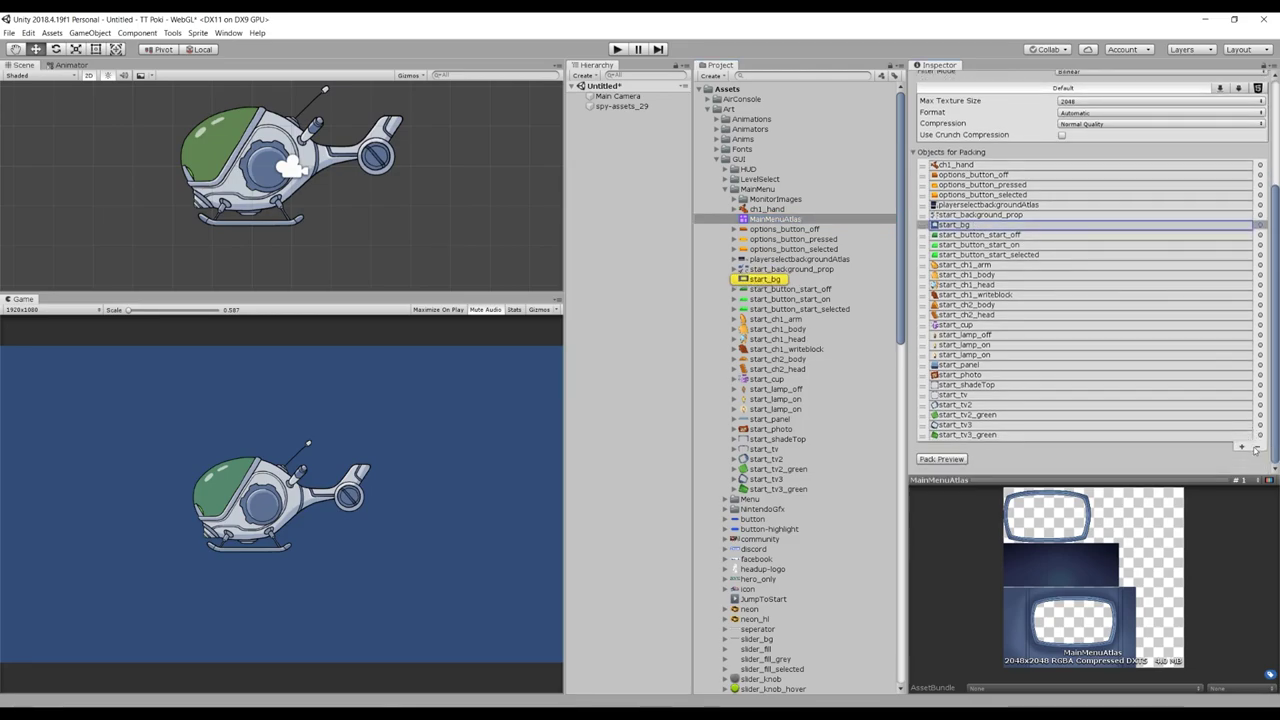
left_click(1257, 446)
left_click(983, 215)
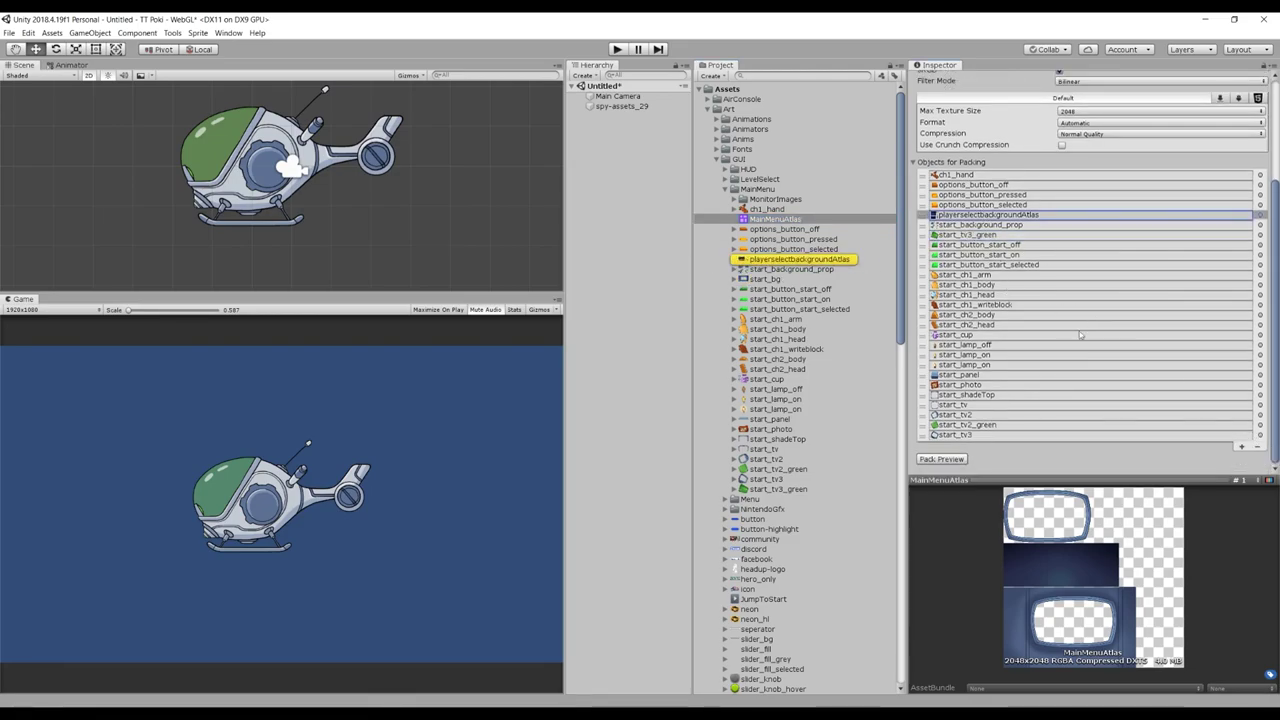
left_click(1260, 450)
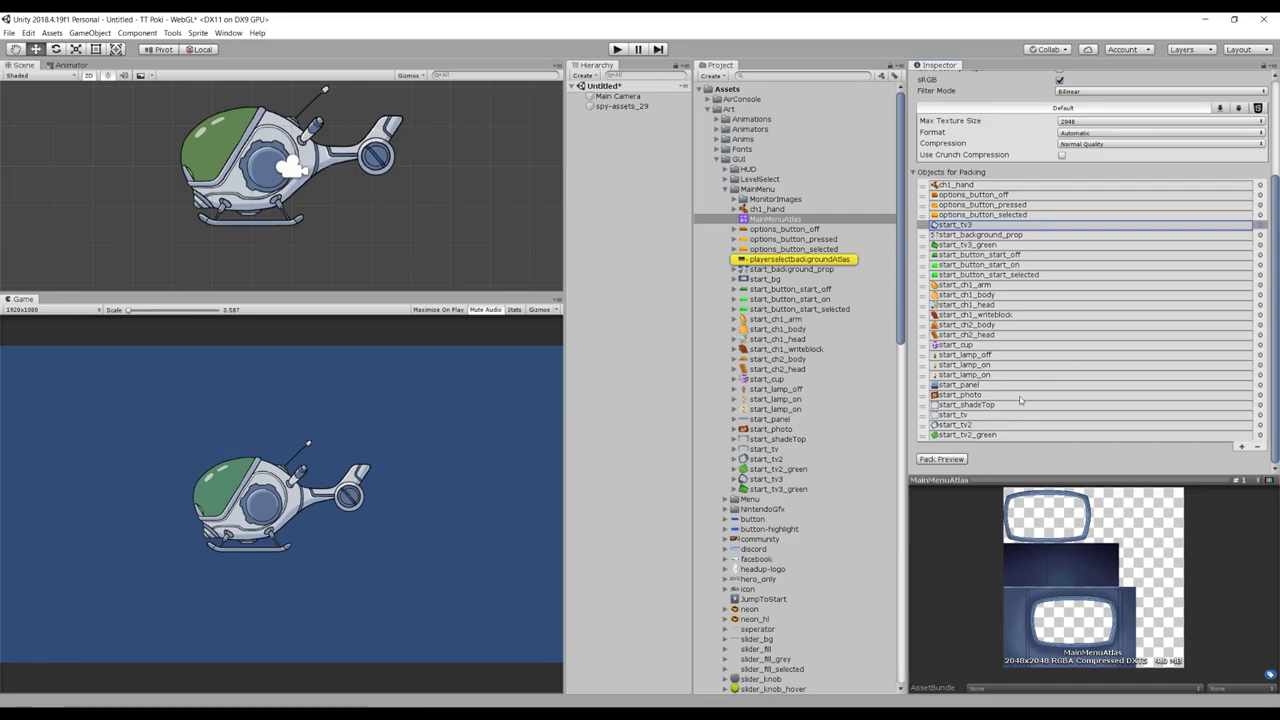
left_click(941, 459)
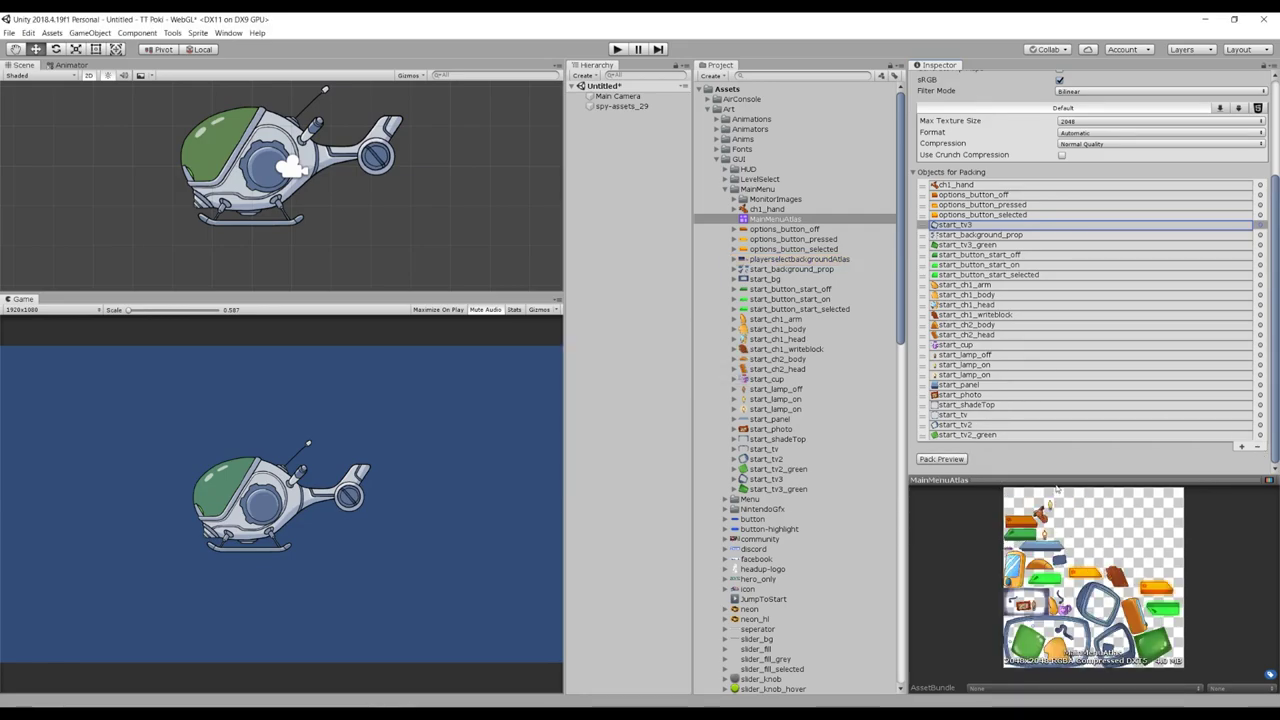
Enlarge the atlas preview area and repack the MainMenuAtlas preview.
left_click_drag(1035, 480, 1025, 373)
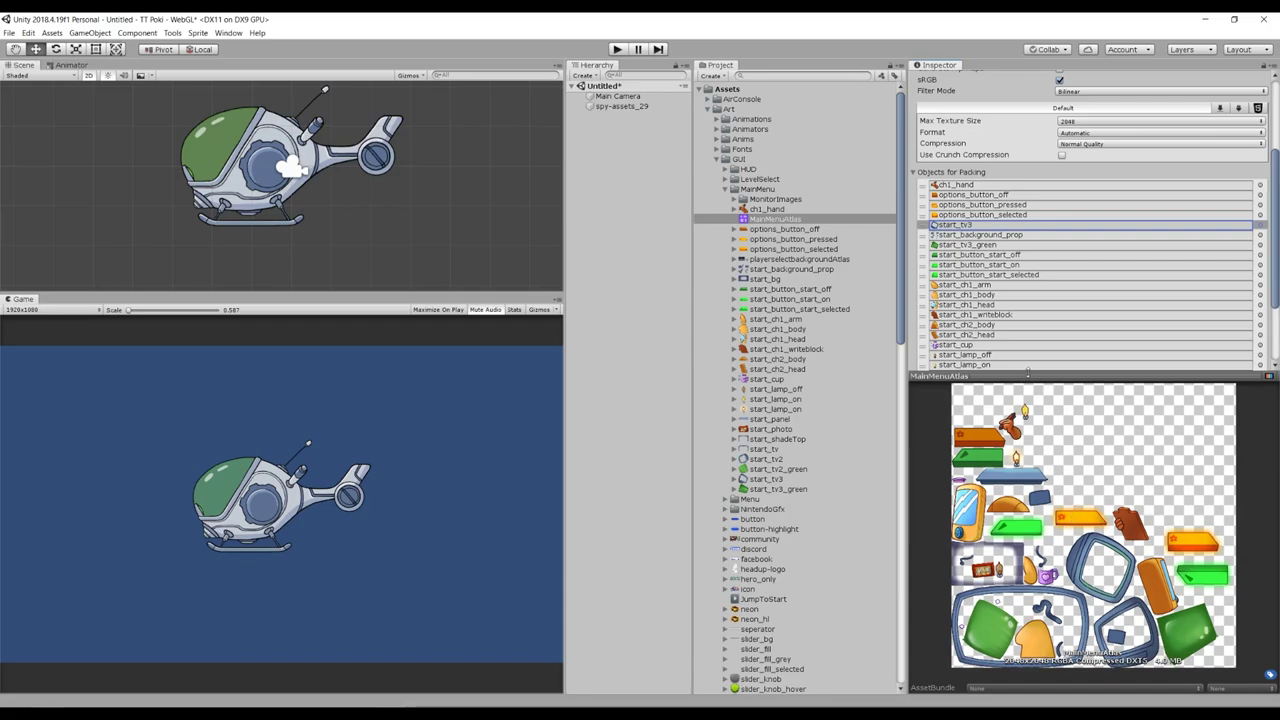
left_click_drag(1028, 372, 1028, 384)
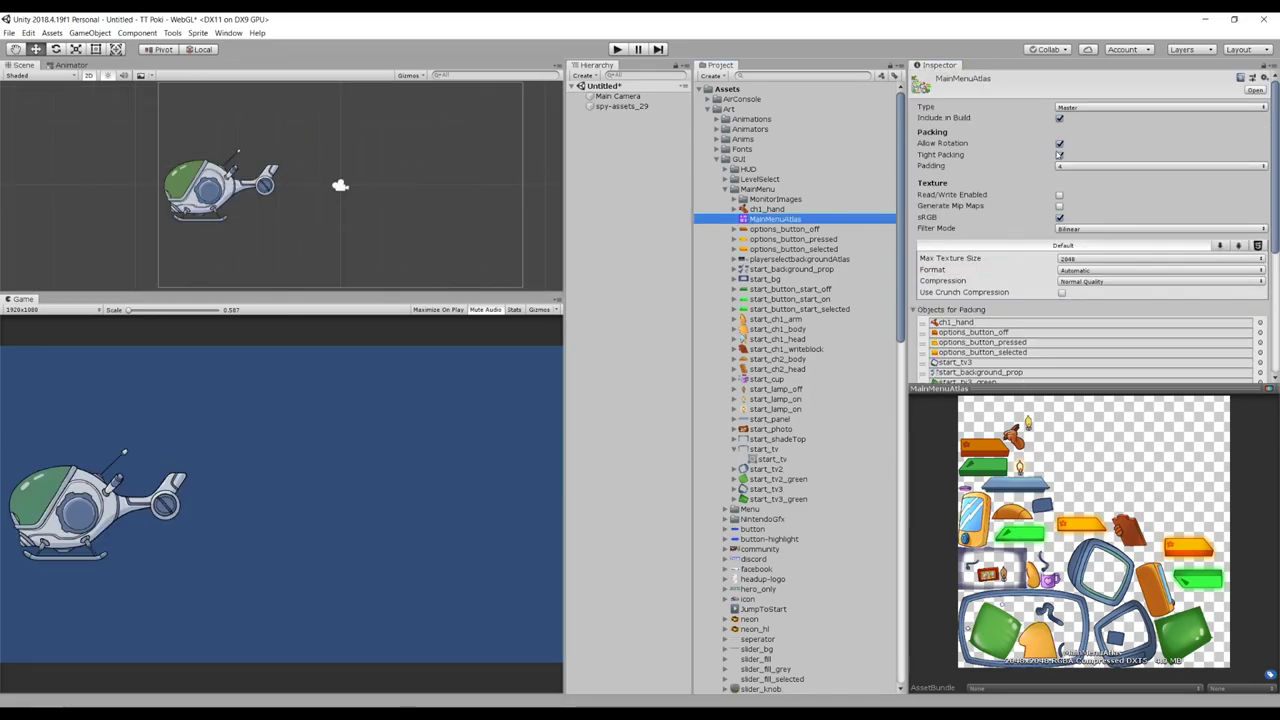
scroll(1214, 365, "down", 5)
scroll(1214, 365, "down", 3)
left_click(942, 368)
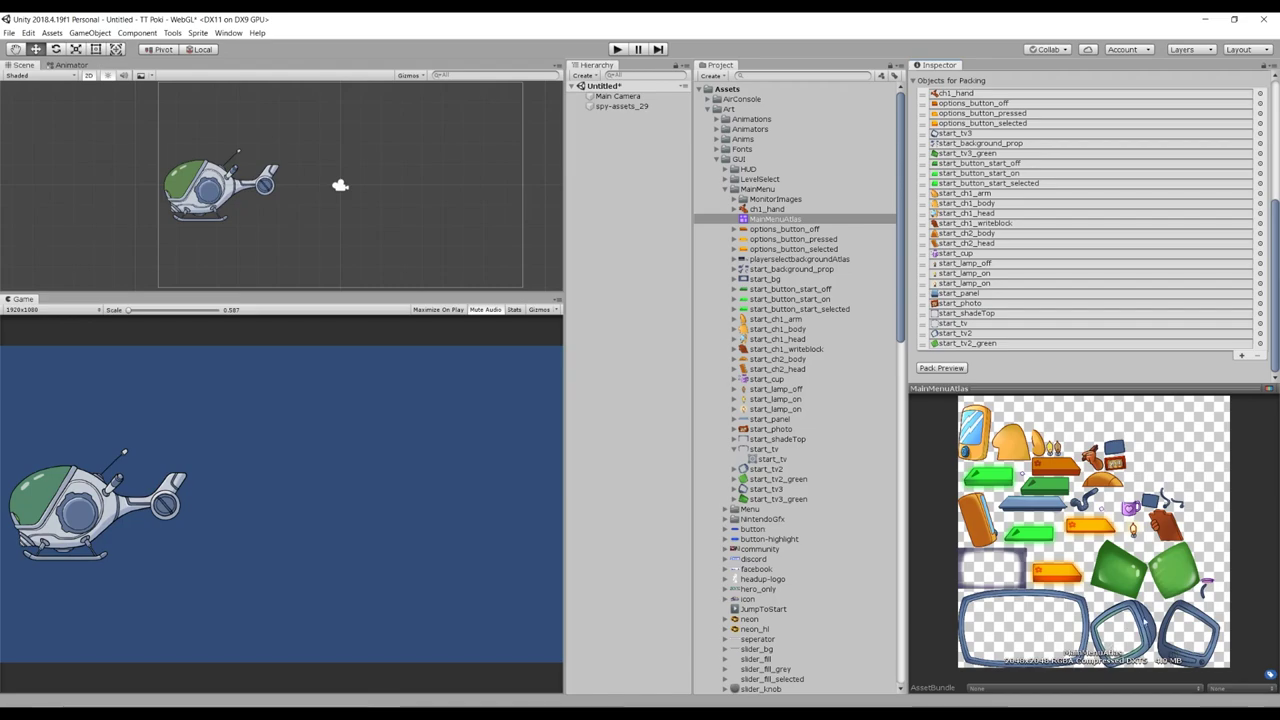
Inspect the remaining MainMenu sprites such as start_ch1_writeblock, then return to MainMenuAtlas.
left_click(794, 222)
scroll(1030, 330, "up", 1)
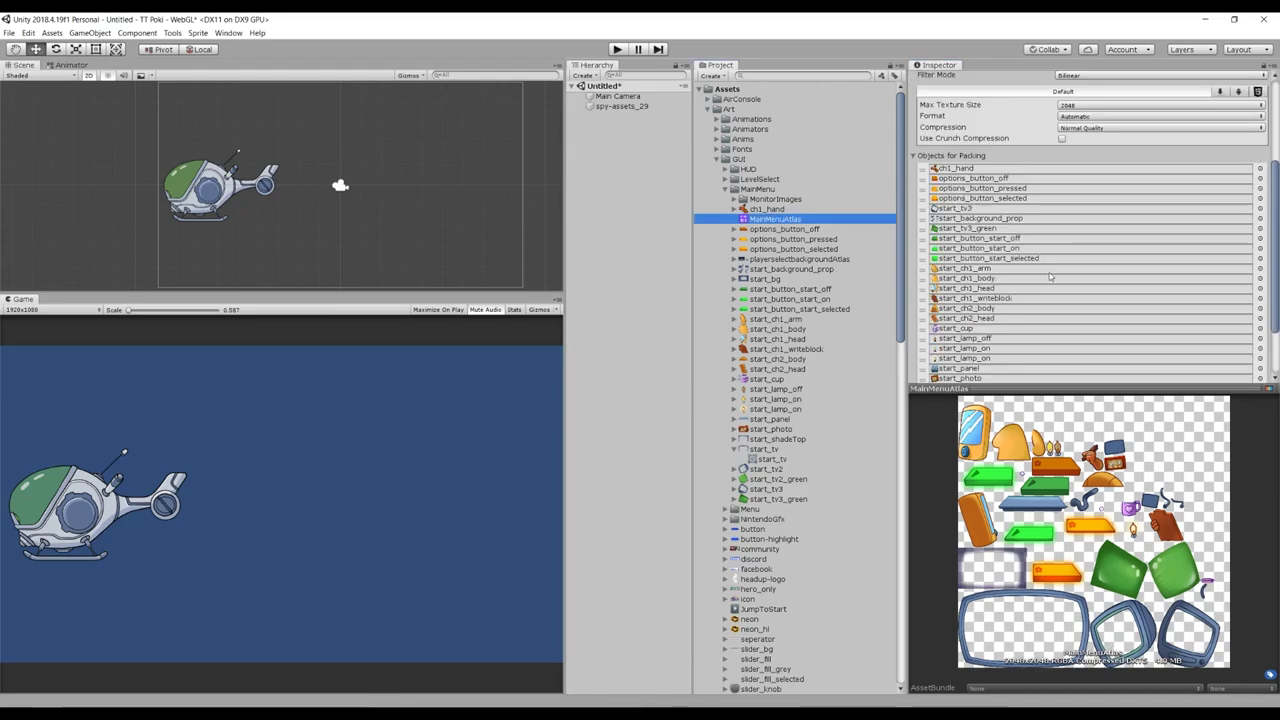
scroll(1032, 360, "down", 1)
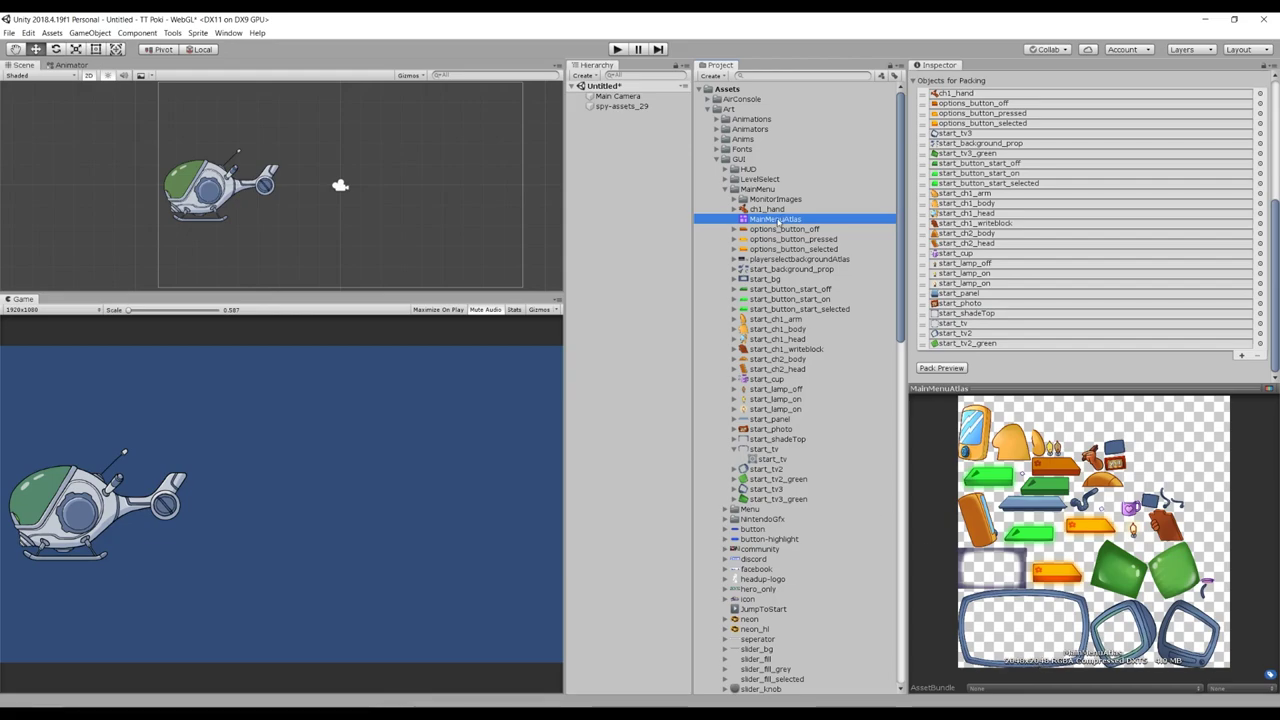
key("Up")
key("Down")
key("Down")
key("Down")
key("Down")
key("Down")
key("Down")
key("Down")
key("Down")
key("Down")
key("Down")
key("Down")
key("Down")
key("Down")
key("Down")
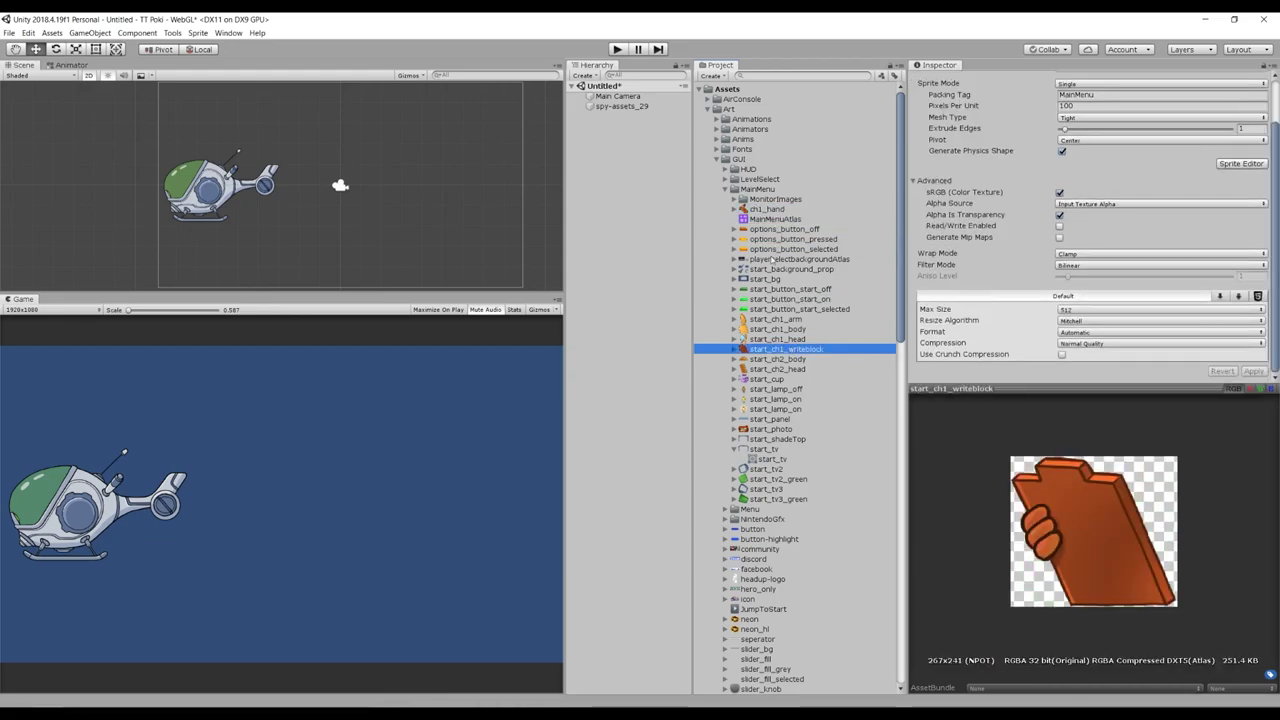
left_click(776, 219)
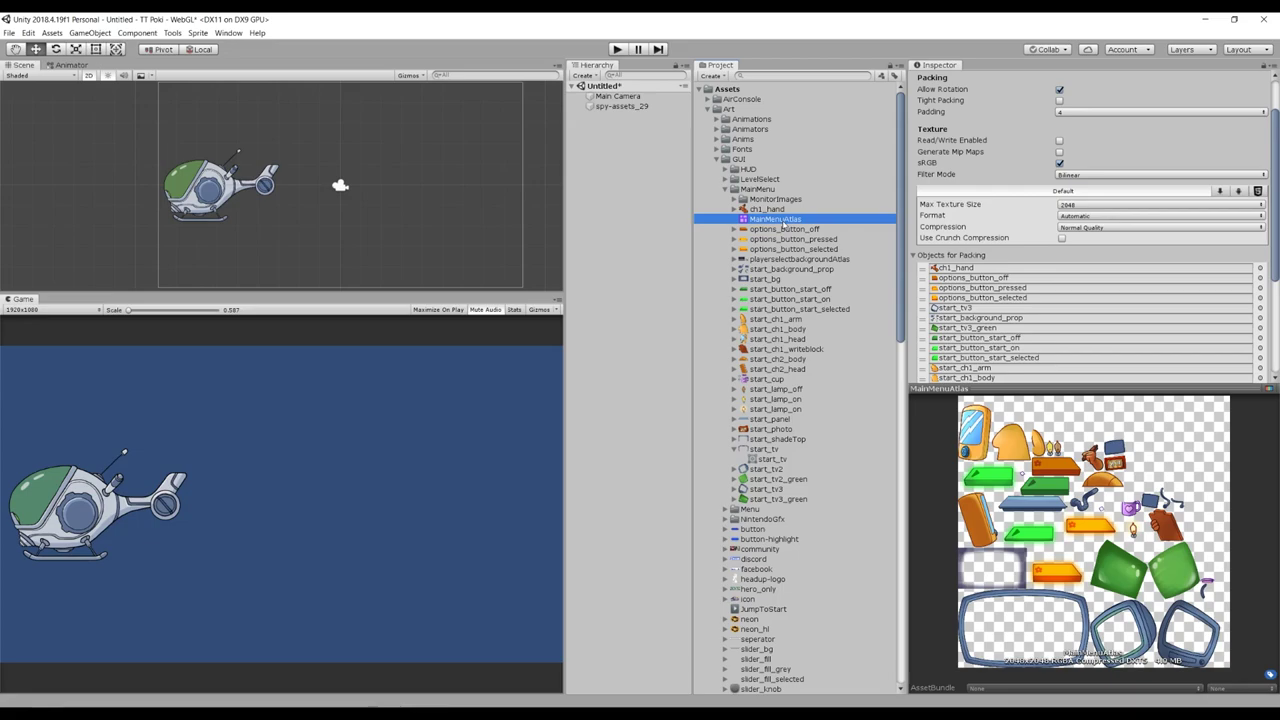
scroll(1010, 308, "down", 2)
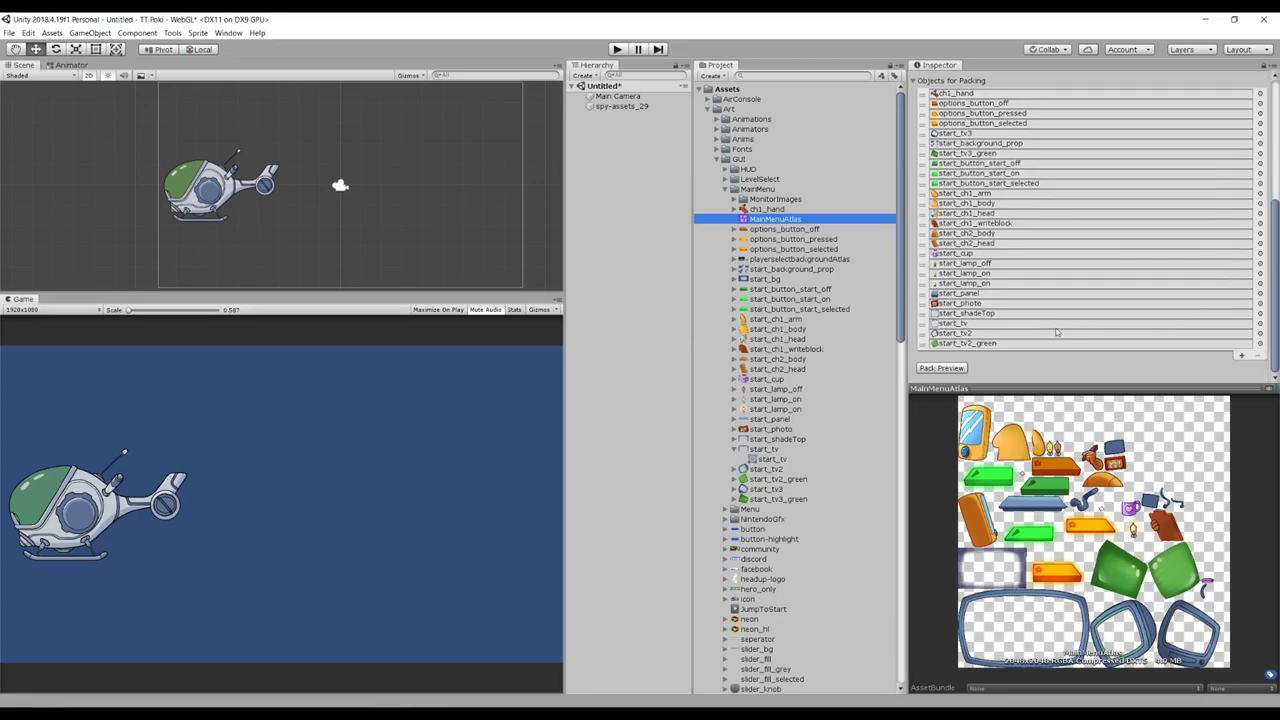
Turn on crunch compression for MainMenuAtlas and repack its preview.
left_click(1061, 213)
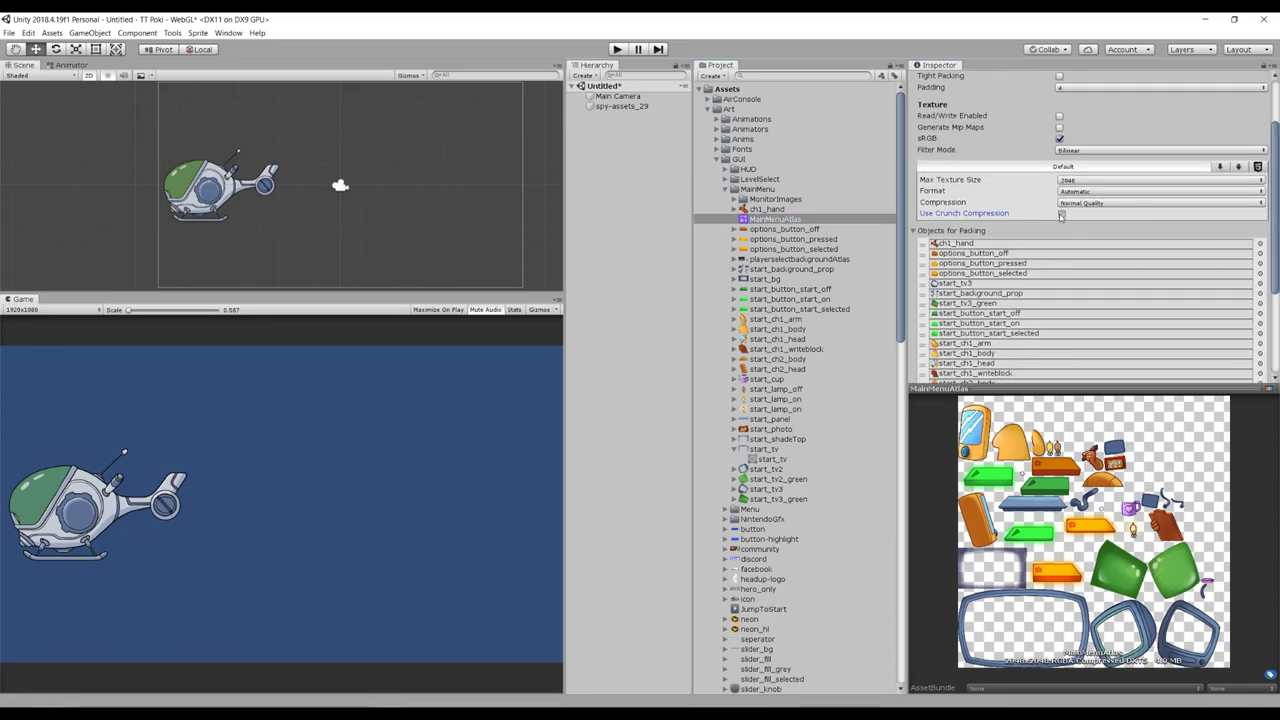
scroll(1173, 336, "down", 5)
left_click(957, 368)
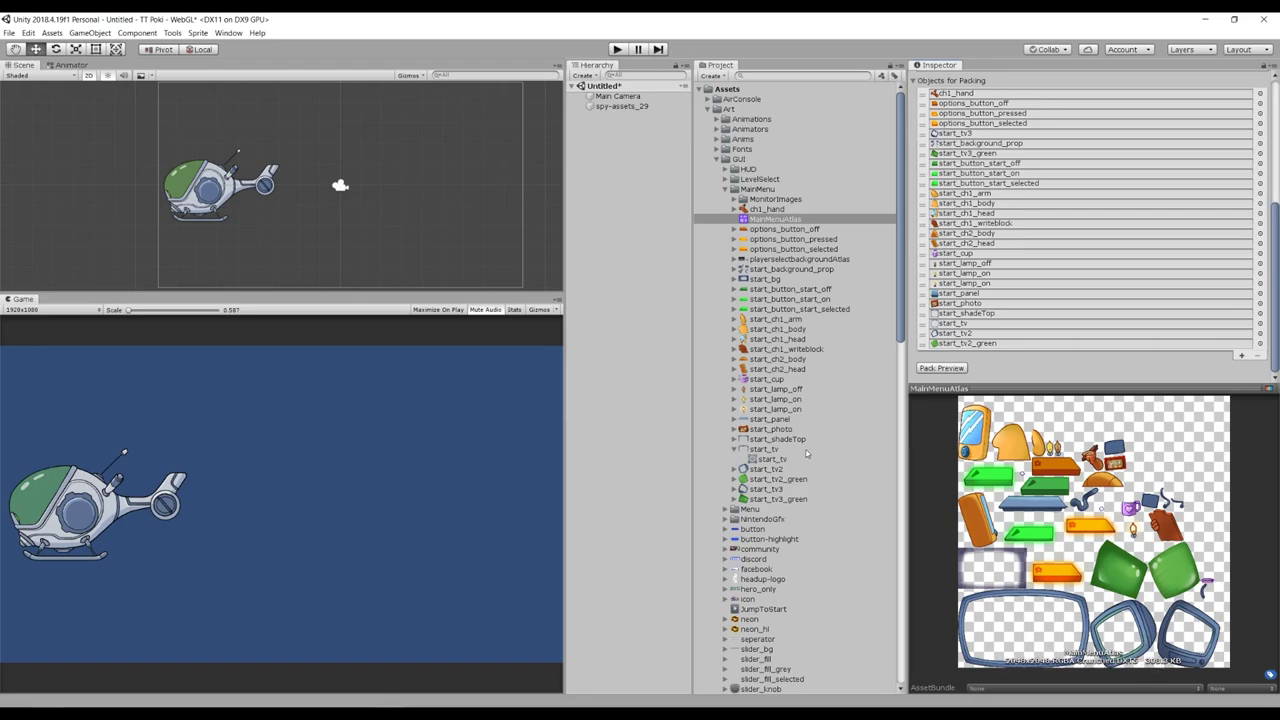
Inspect the TV sprites start_tv3_green, start_tv3 and start_tv, then reselect MainMenuAtlas.
left_click(772, 498)
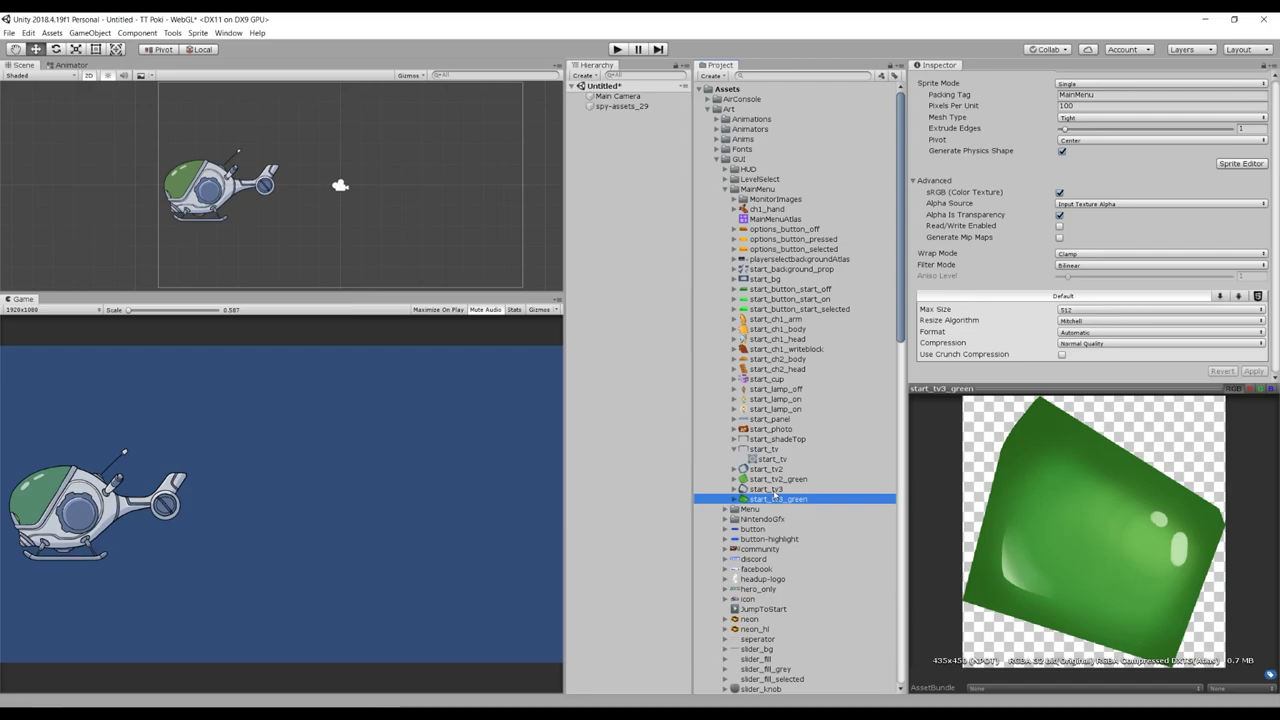
left_click(773, 490)
key("Up")
key("Up")
key("Up")
key("Up")
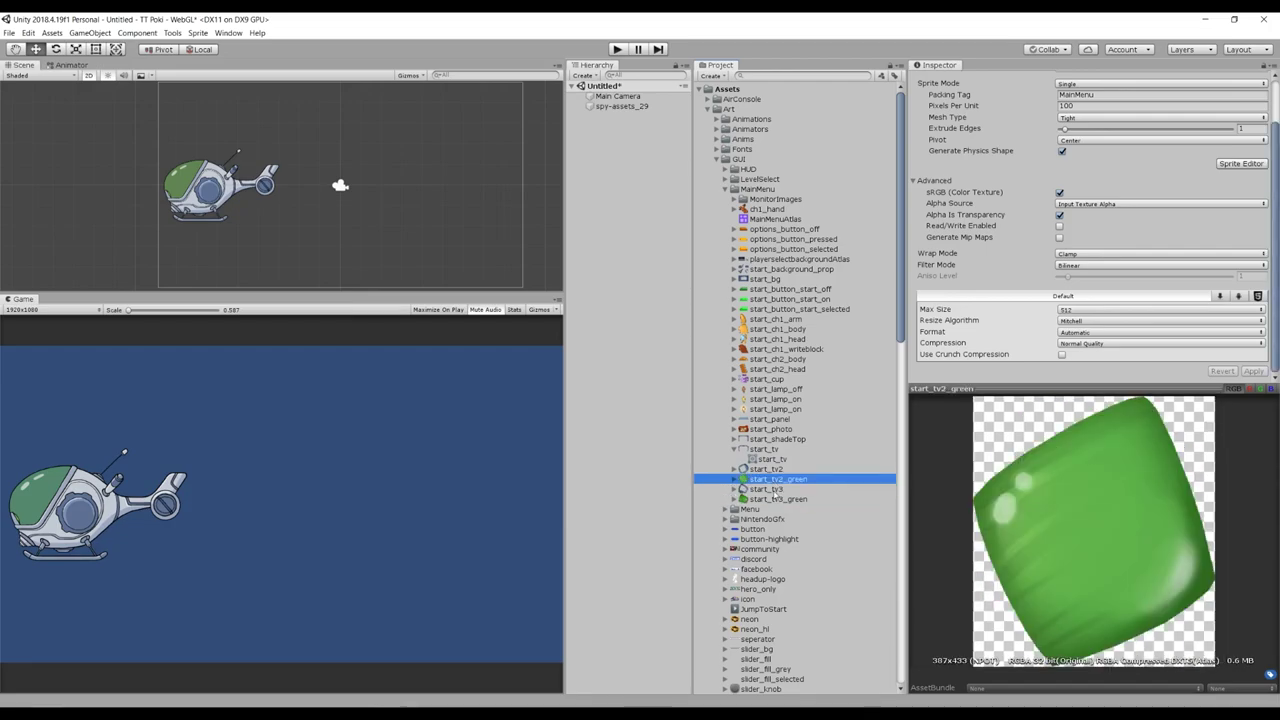
key("Up")
key("Up")
key("Up")
left_click(770, 218)
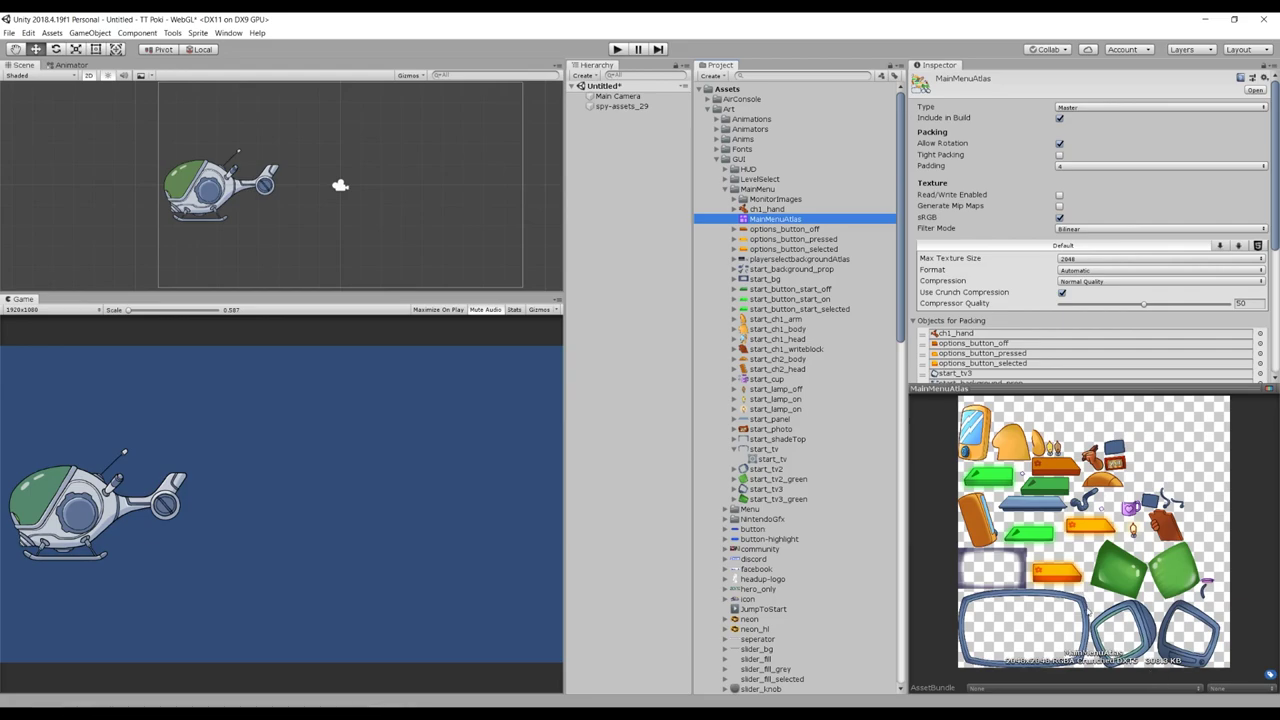
Check options_button_off, options_button_selected and start_ch1_body (323.8 KB DXT5) in the packed atlas.
mouse_move(1046, 390)
left_mouse_down()
mouse_move(1046, 464)
mouse_move(1046, 405)
left_mouse_up()
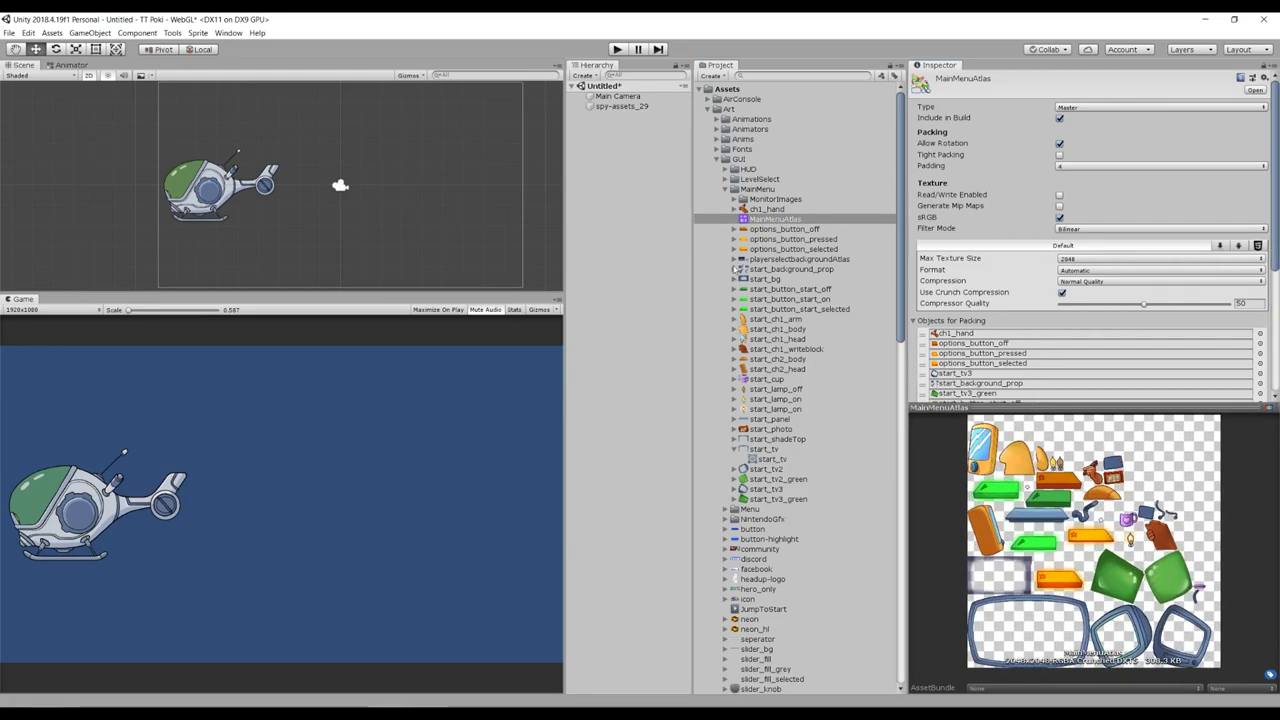
left_click(785, 229)
left_click(795, 249)
left_click(778, 329)
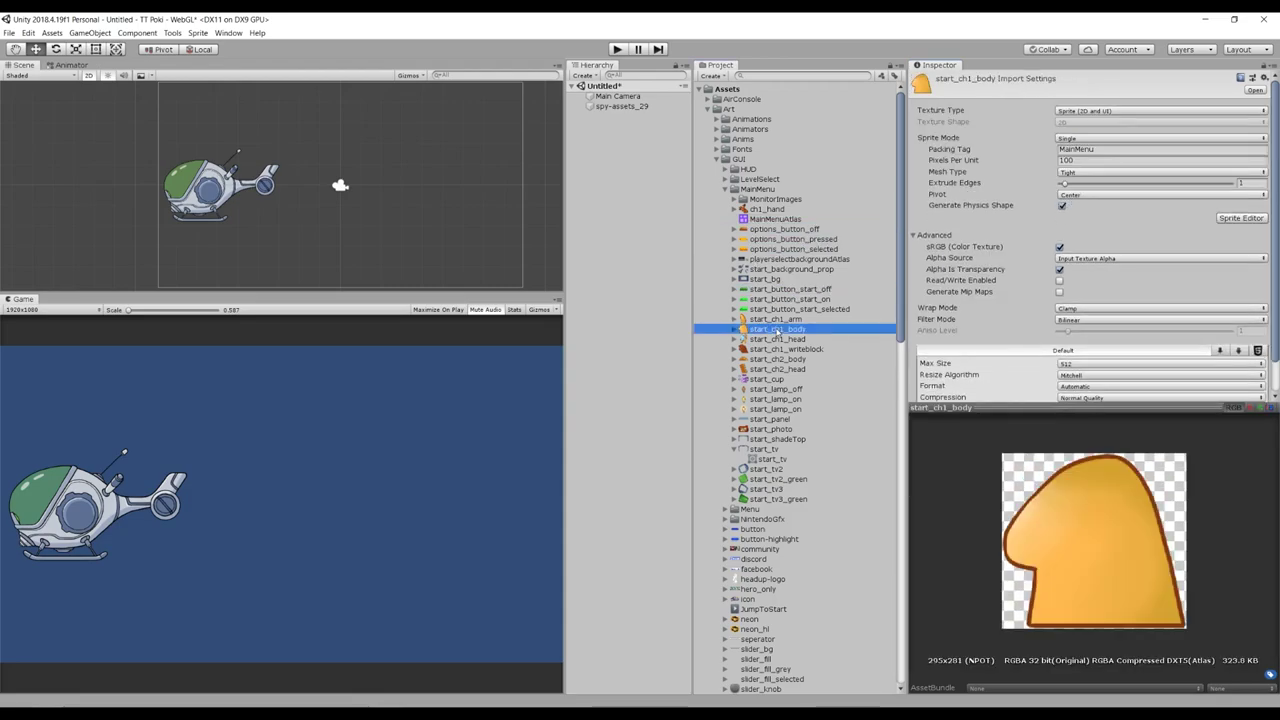
left_click(763, 220)
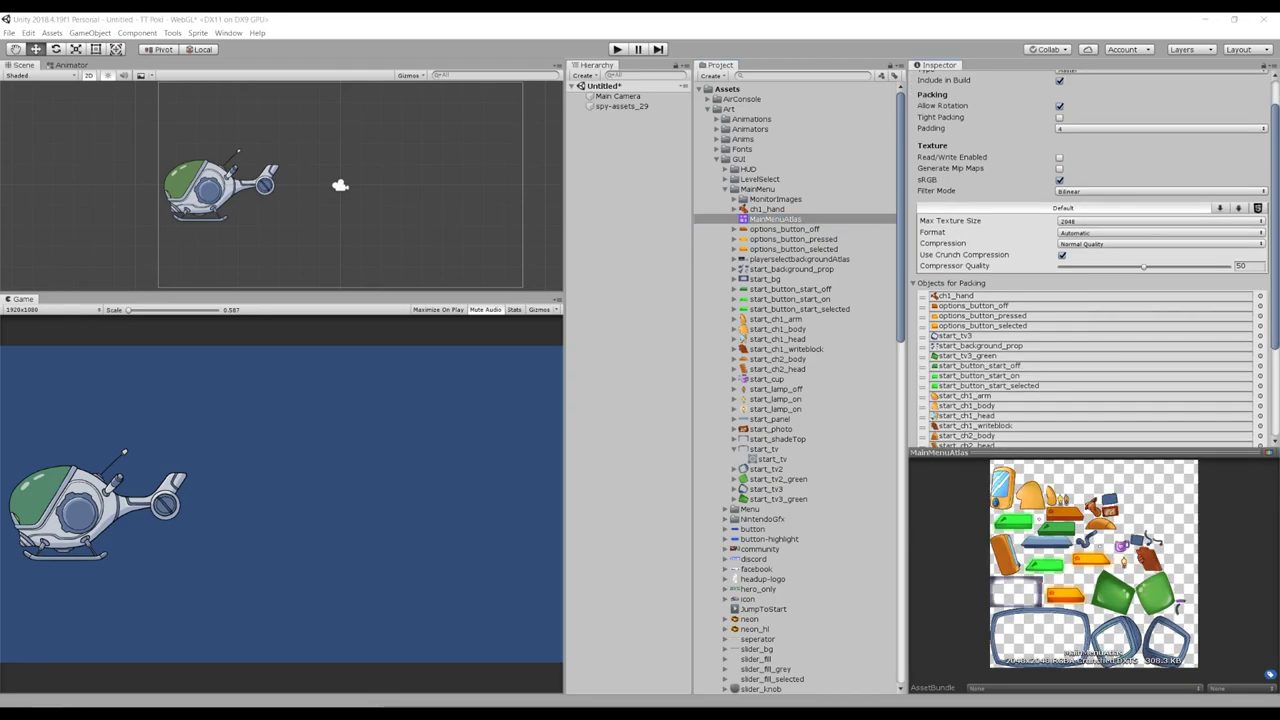
In Photoshop's ui-update.png, marquee-select the small monitor frame and its arm.
key("alt+Tab")
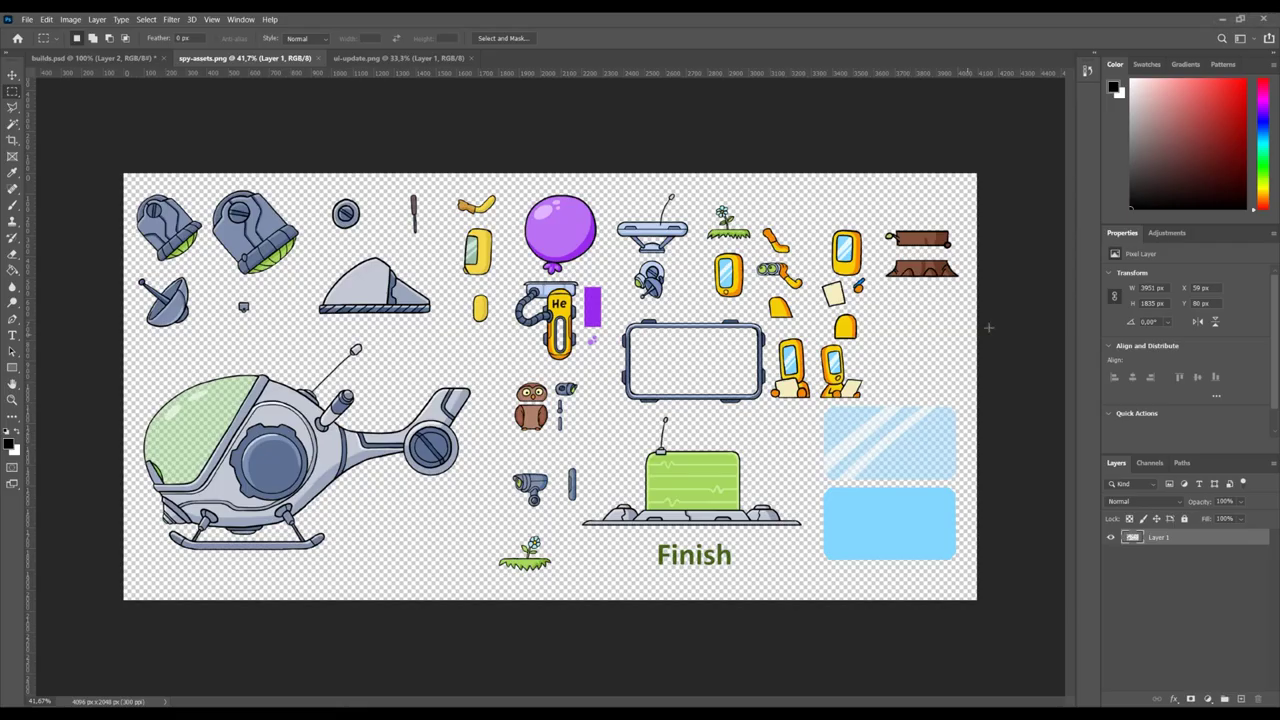
left_click(332, 60)
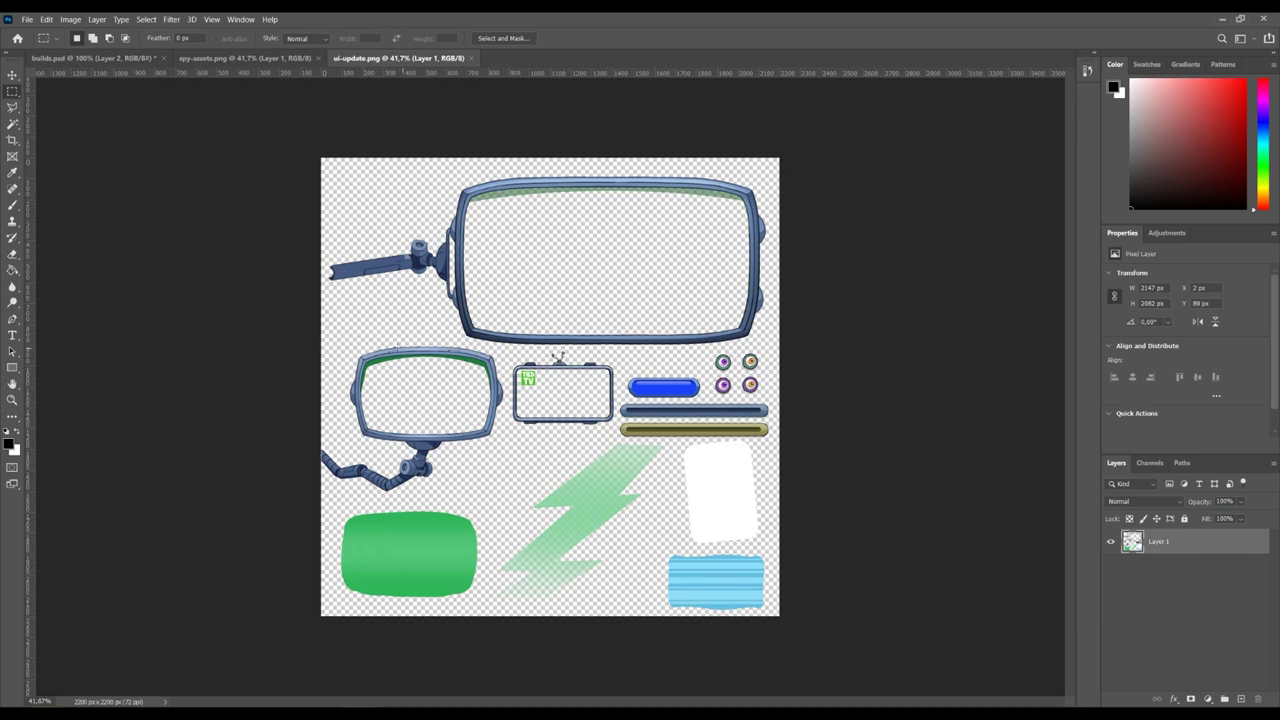
key("l")
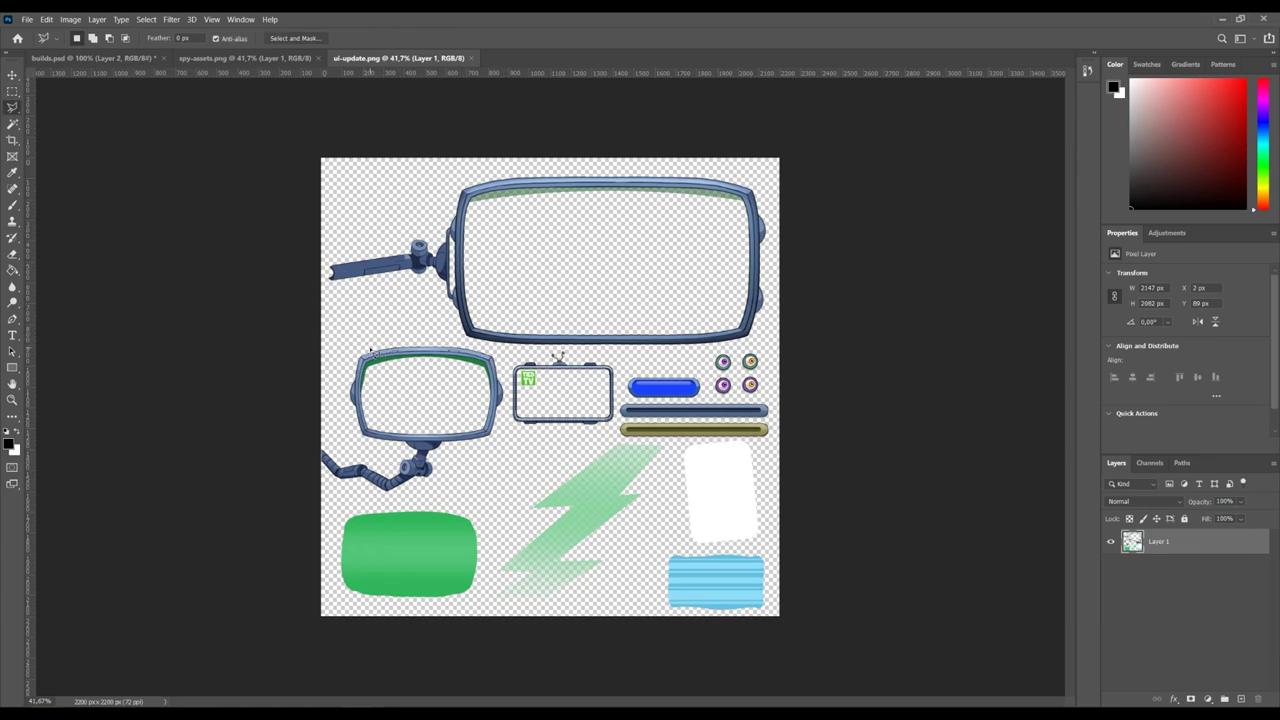
key("m")
mouse_move(319, 334)
left_mouse_down()
mouse_move(499, 490)
mouse_move(499, 507)
left_mouse_up()
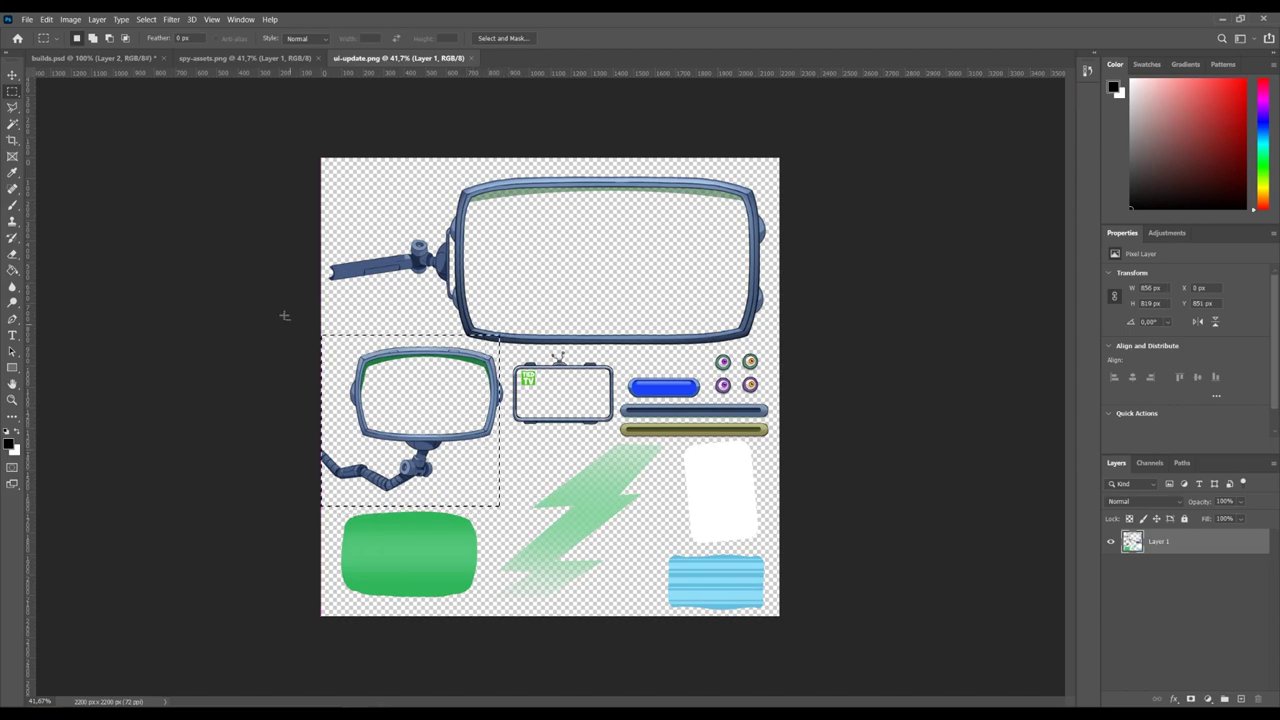
left_click_drag(318, 278, 290, 497, "alt")
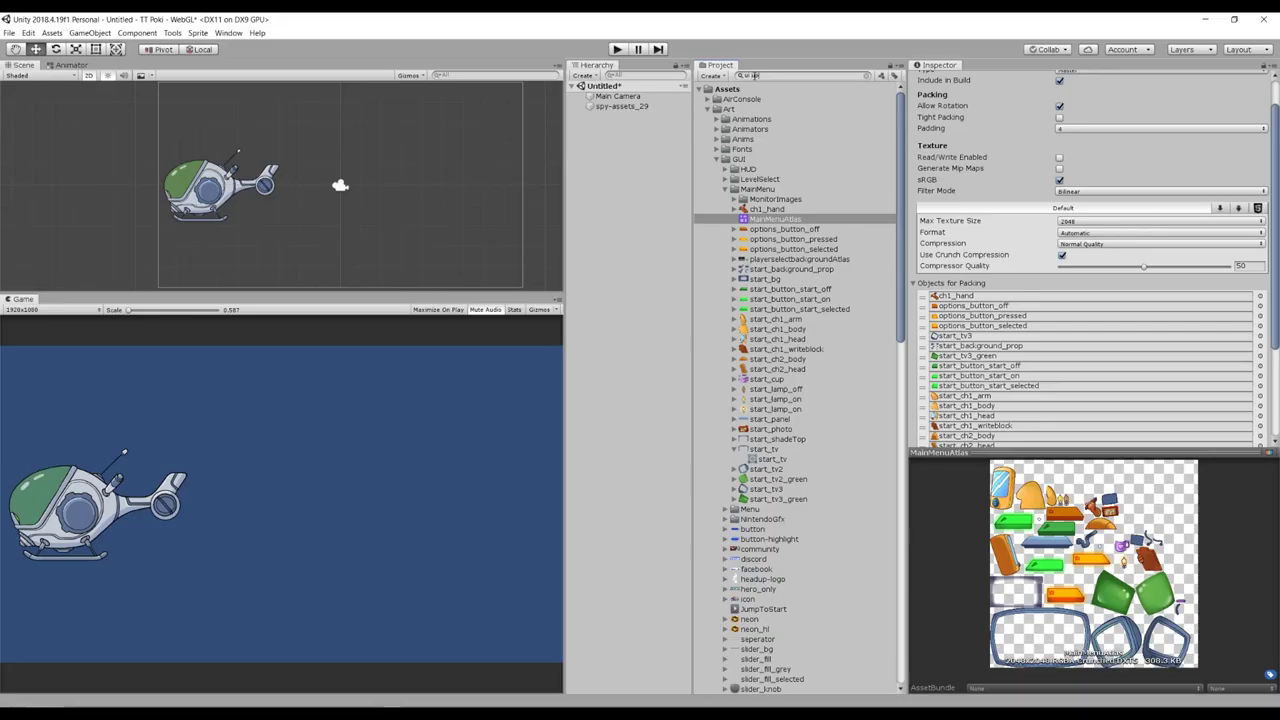
Find the ui-update sheet in the Project, enable crunch compression and apply the import settings.
type("te")
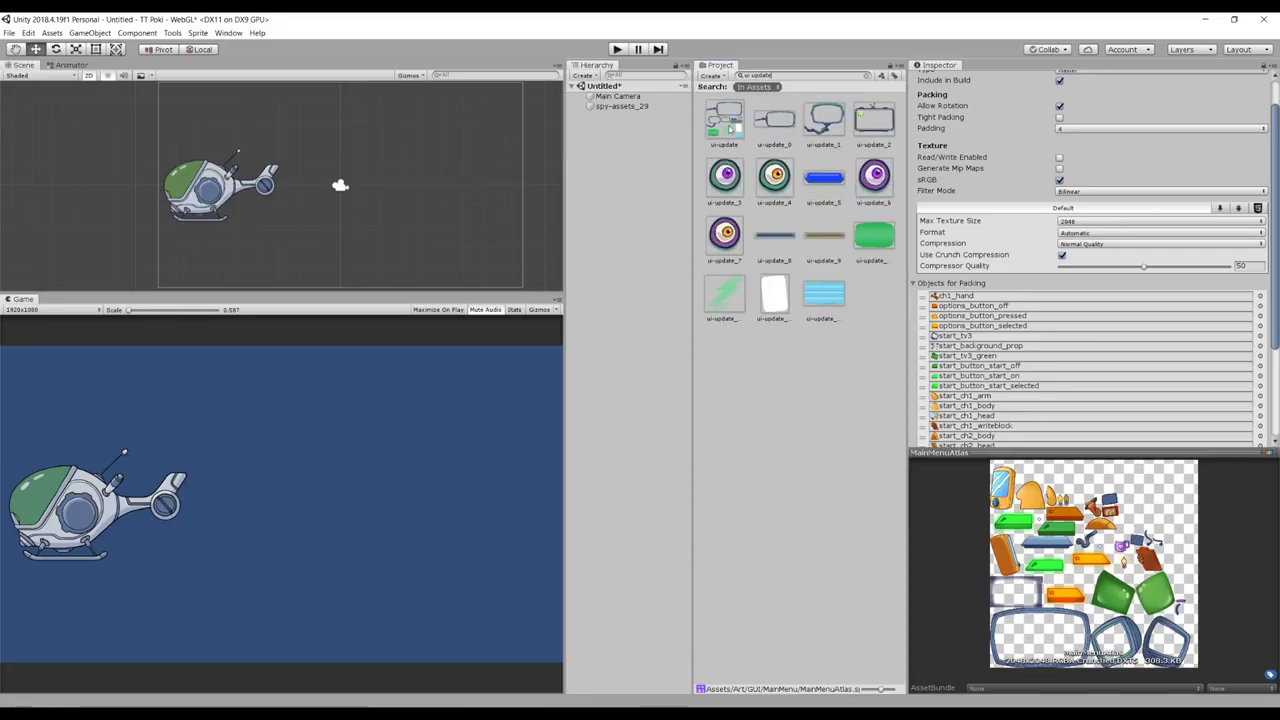
left_click(730, 128)
left_click(866, 75)
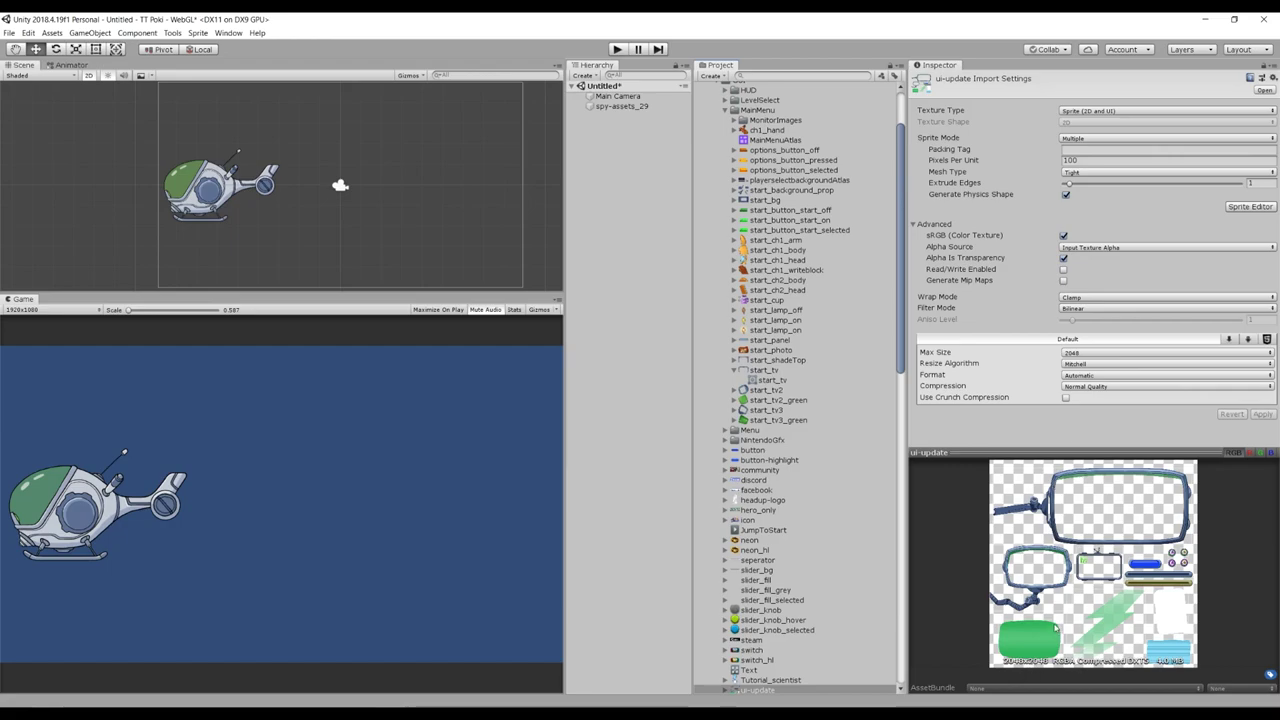
left_click(1066, 397)
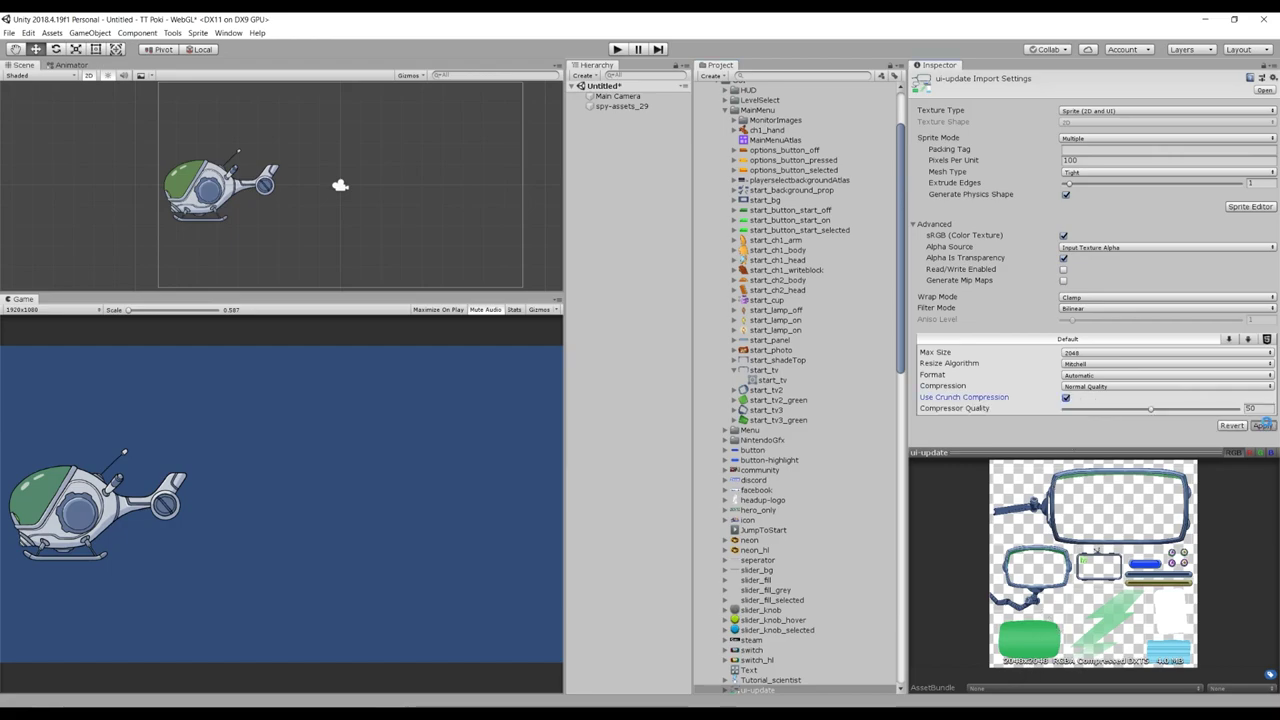
left_click(1262, 425)
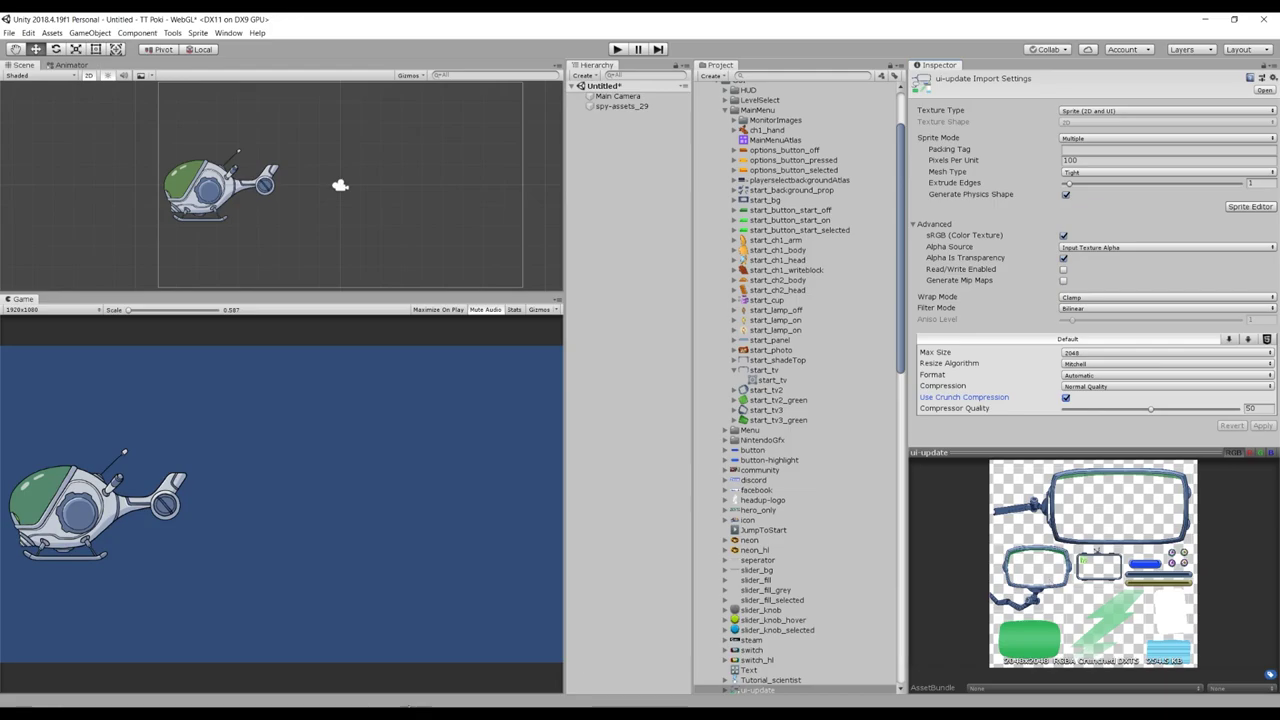
key("alt+Tab")
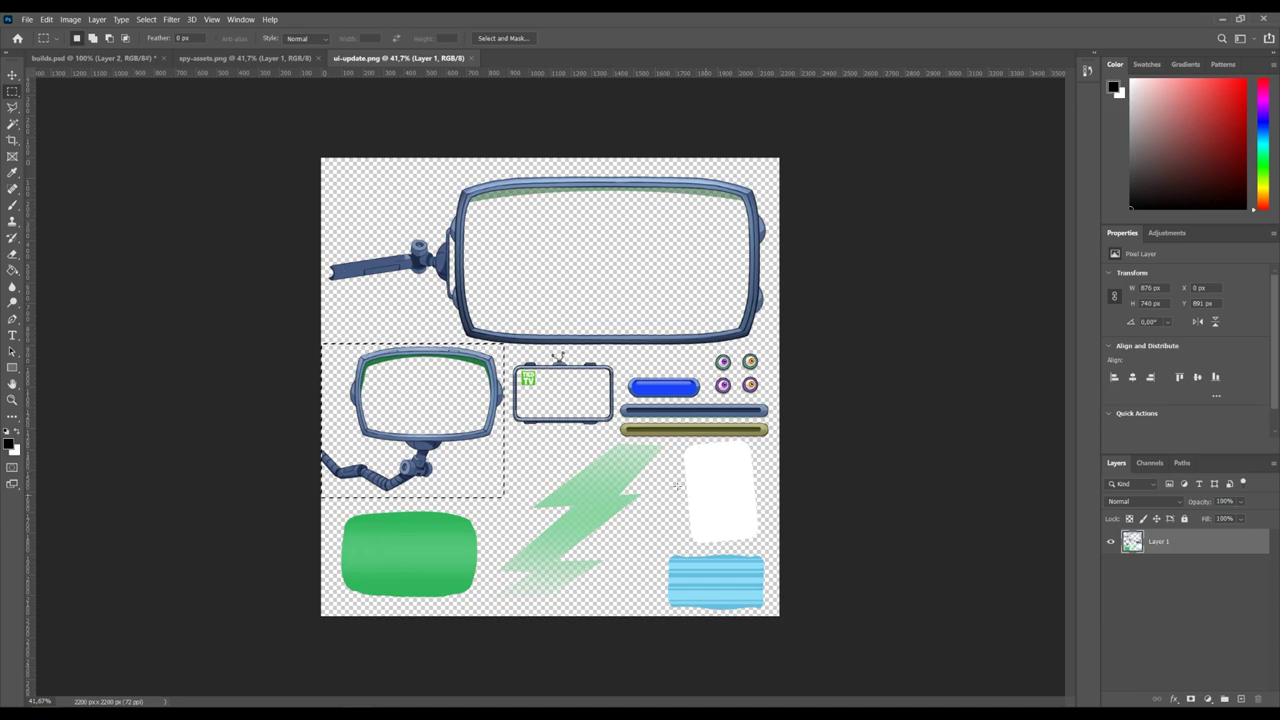
Copy the selected monitor frame into a new document.
key("ctrl+c")
key("ctrl+n")
key("Return")
key("ctrl+v")
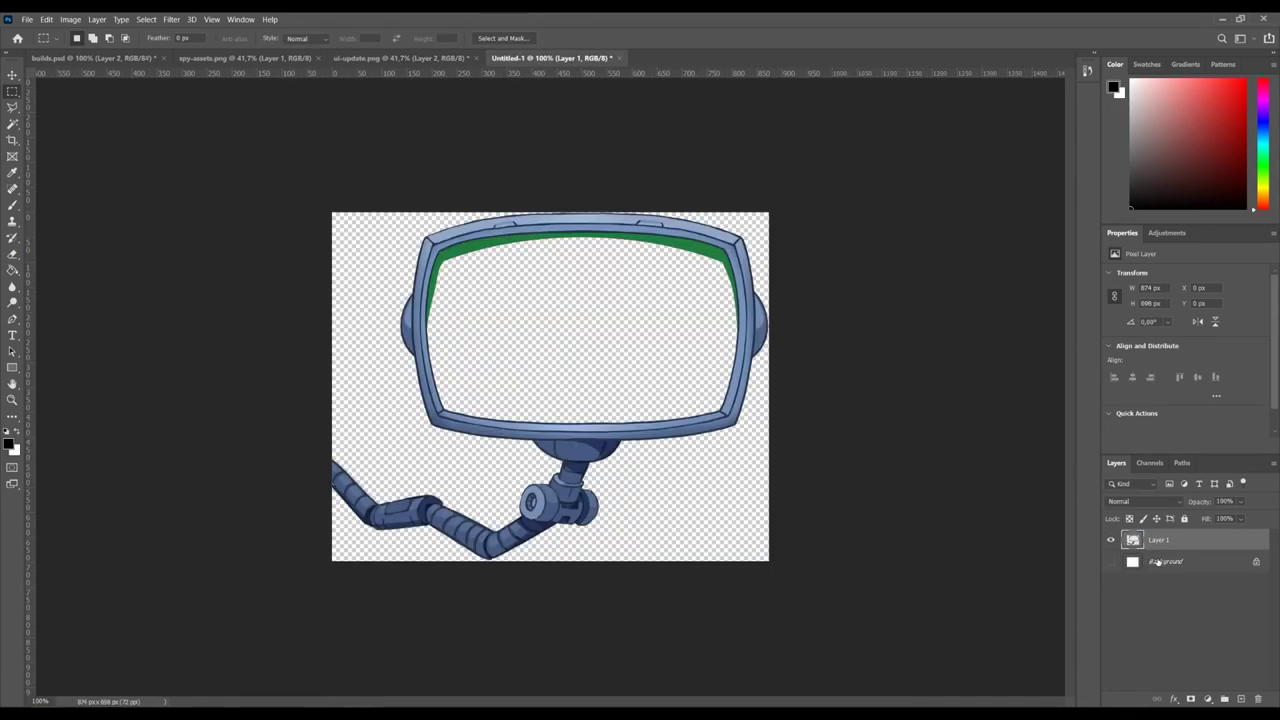
Scale the monitor frame to 512 px wide with Image Size.
key("ctrl+alt+c")
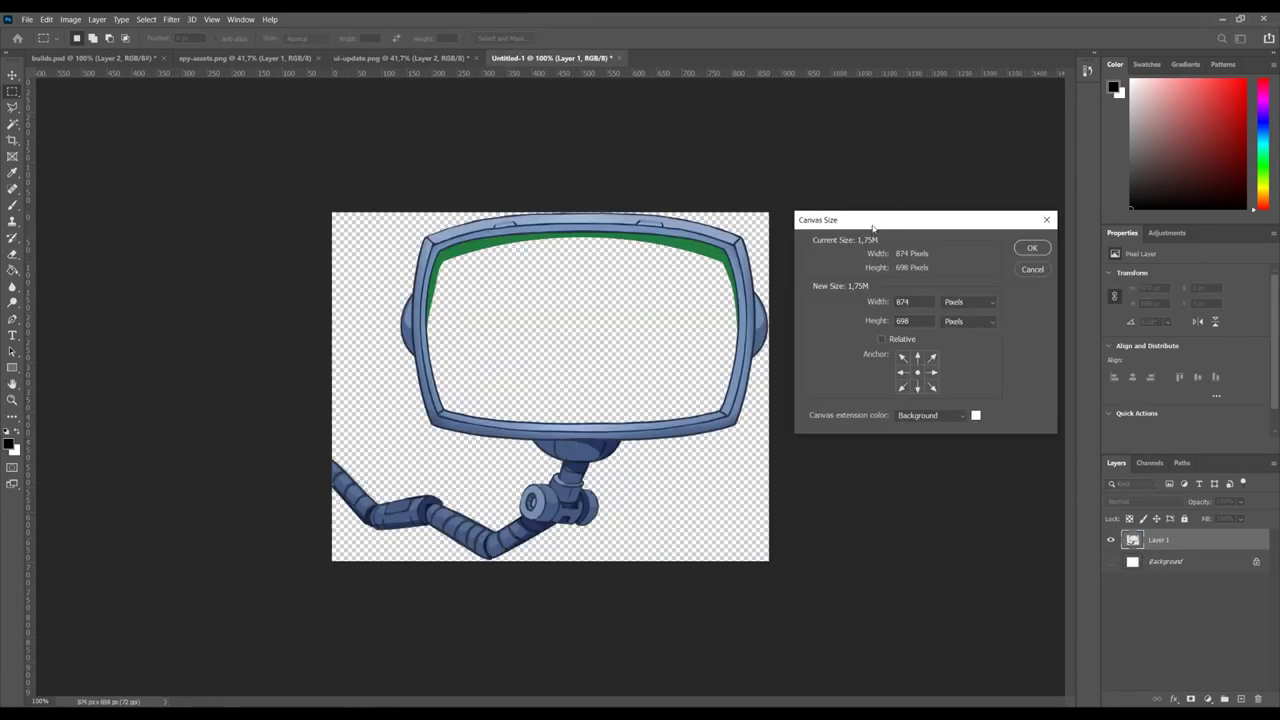
left_click_drag(900, 231, 847, 214)
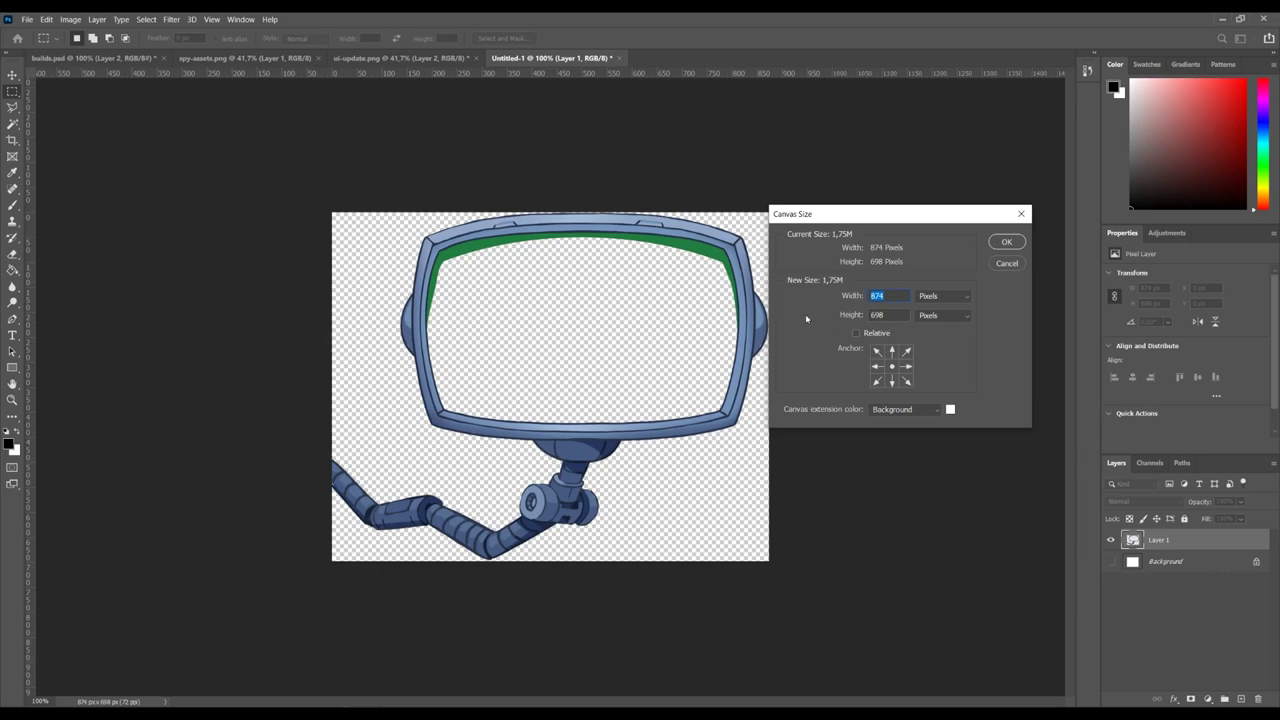
key("Escape")
key("ctrl+alt+i")
left_click_drag(733, 237, 1025, 238)
type("512")
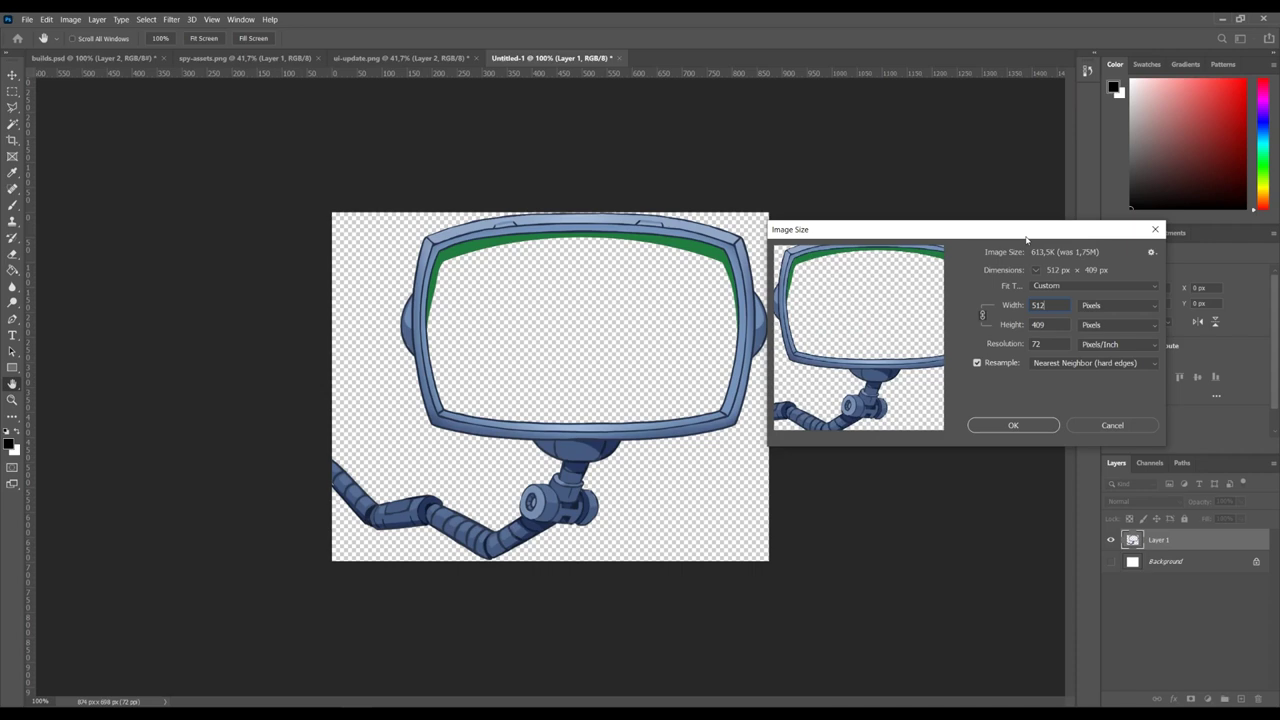
key("Return")
Set the canvas size to 512 × 512 px.
key("ctrl+alt+c")
key("Tab")
type("512")
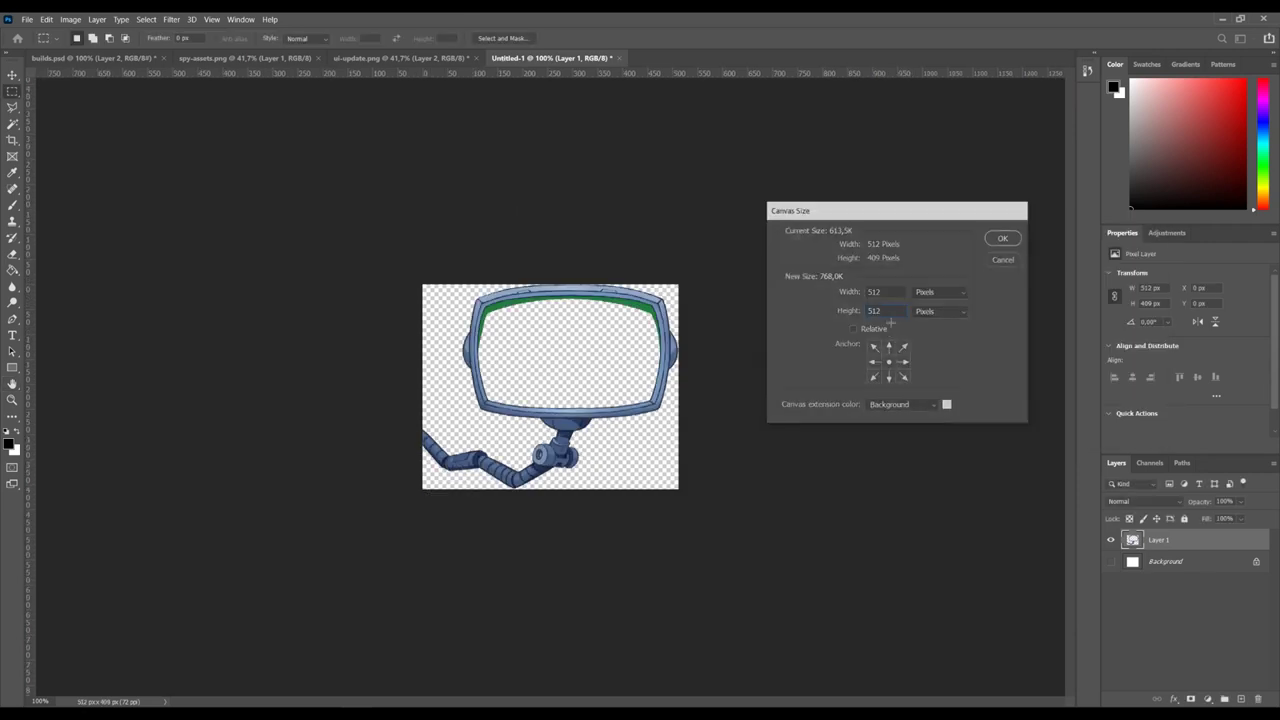
key("Return")
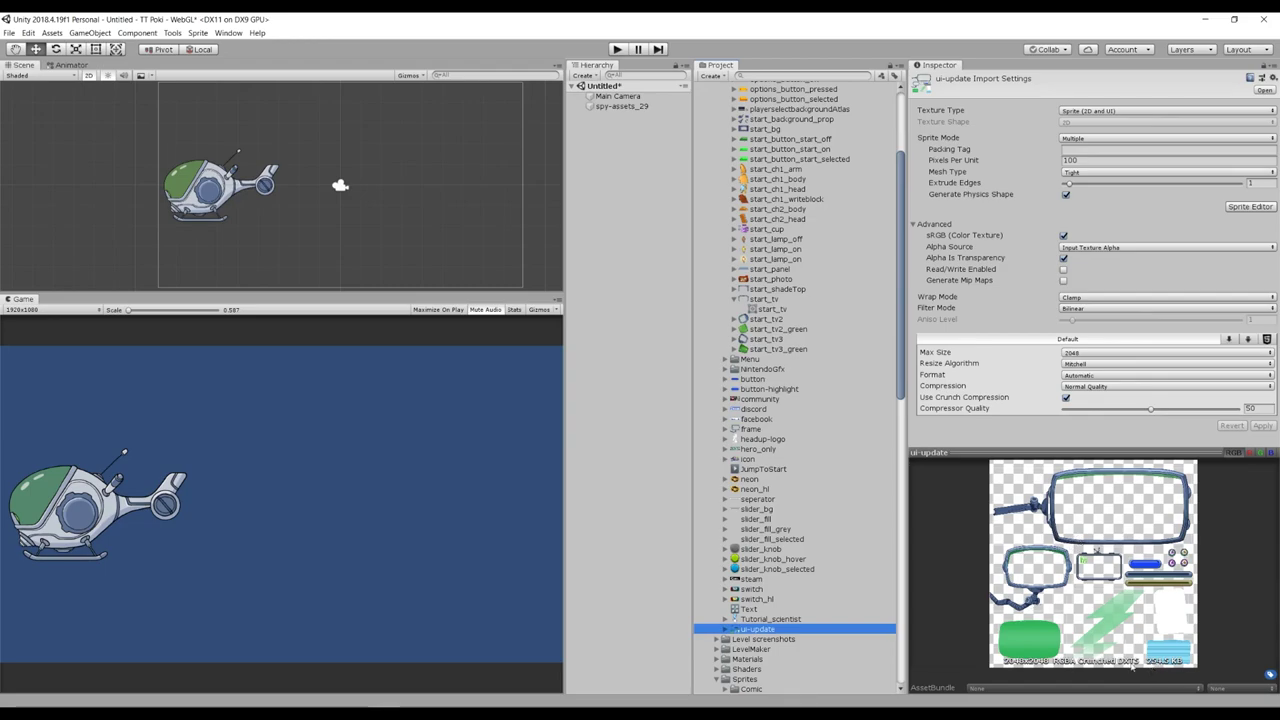
Confirm crunch compression on the frame and ui-update textures' import settings.
scroll(798, 541, "up", 3)
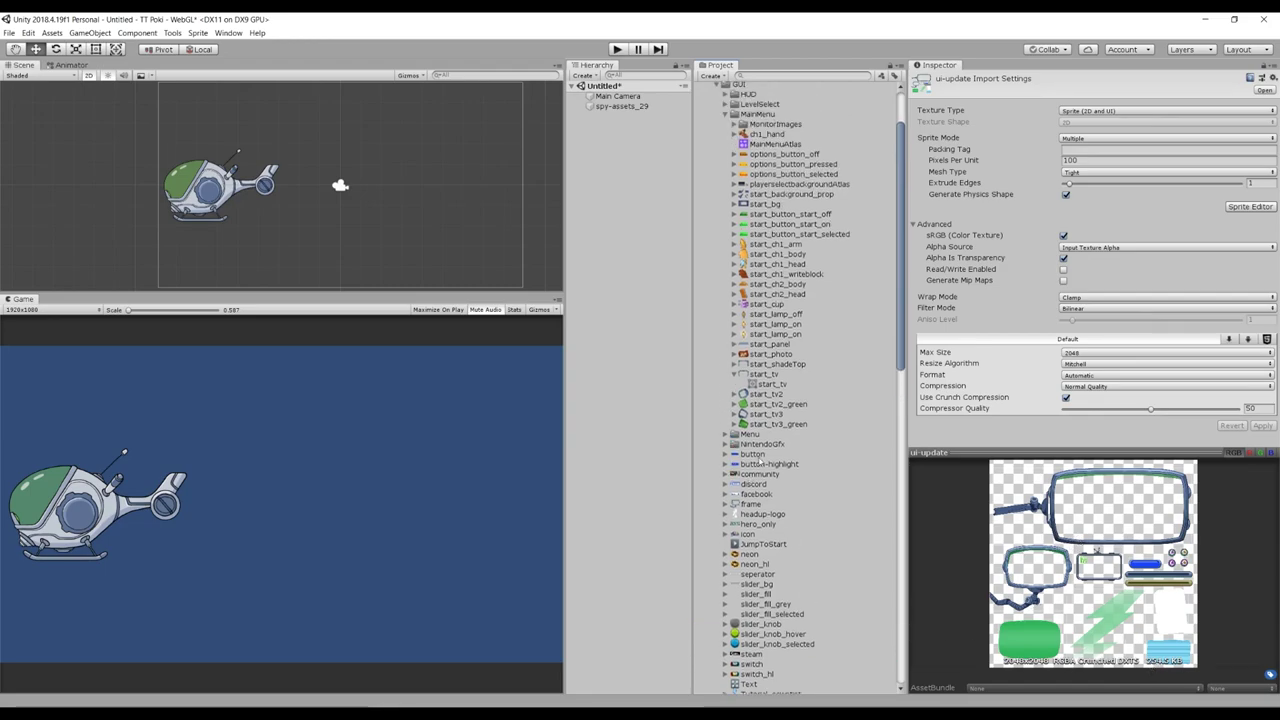
left_click(725, 114)
left_click(750, 194)
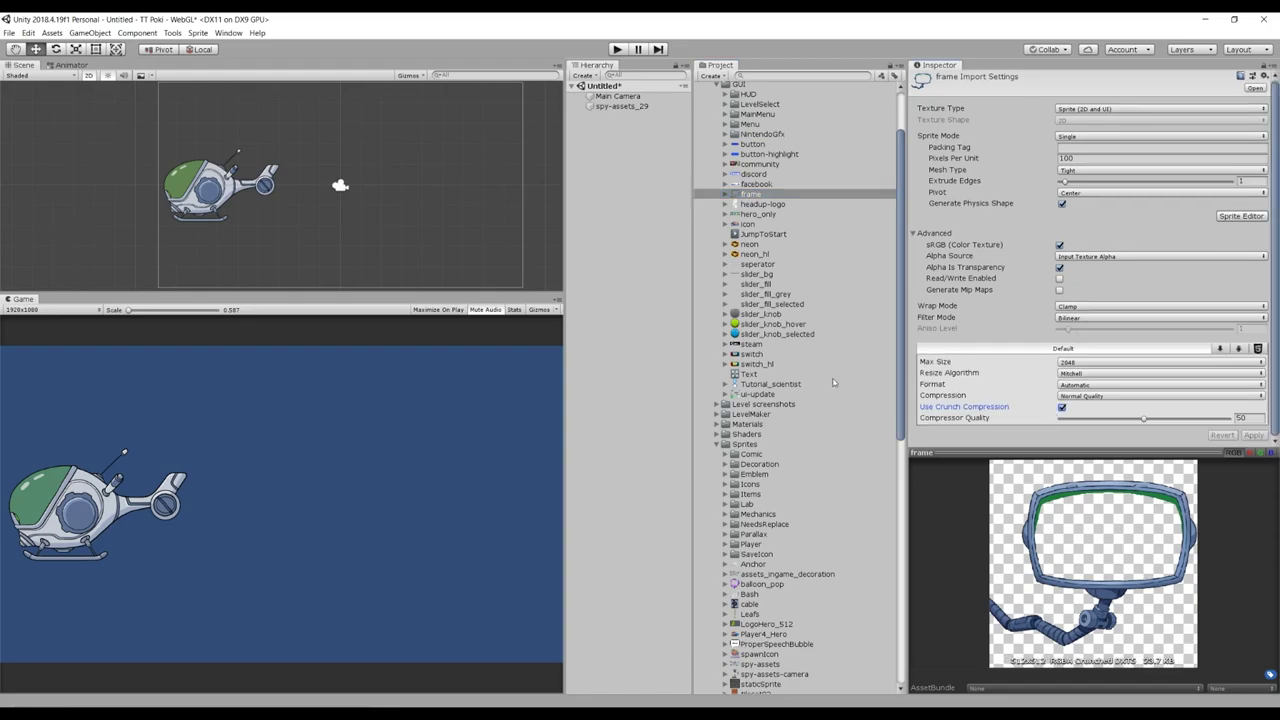
scroll(833, 383, "down", 3)
left_click(754, 282)
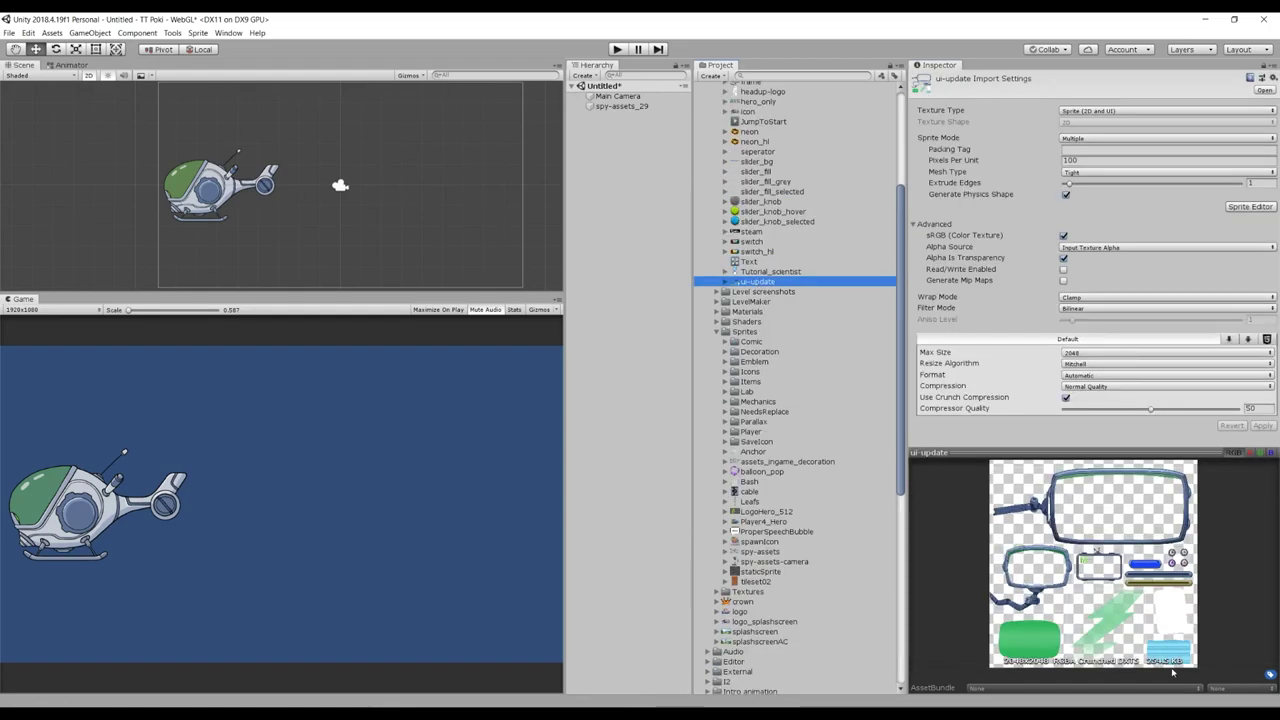
scroll(770, 225, "up", 2)
left_click(752, 157)
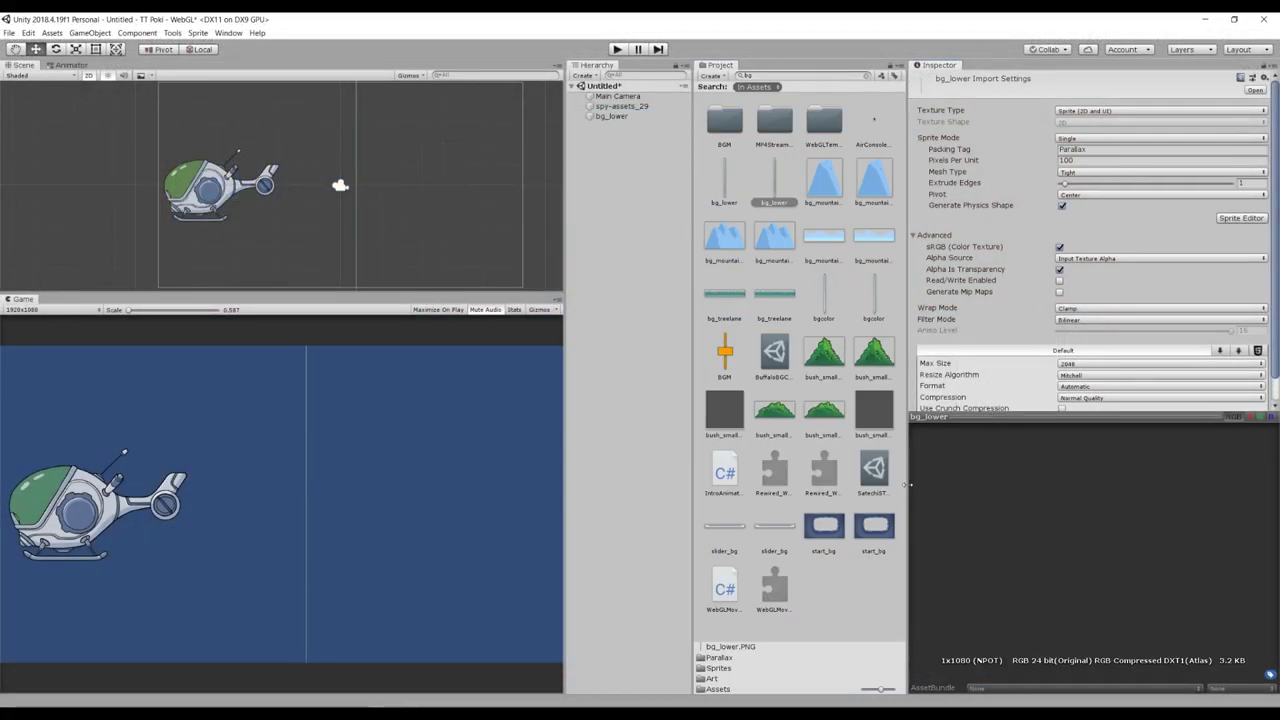
Widen the Inspector and place the bg_lower2 background in the scene, nudging it up.
left_click_drag(910, 485, 868, 487)
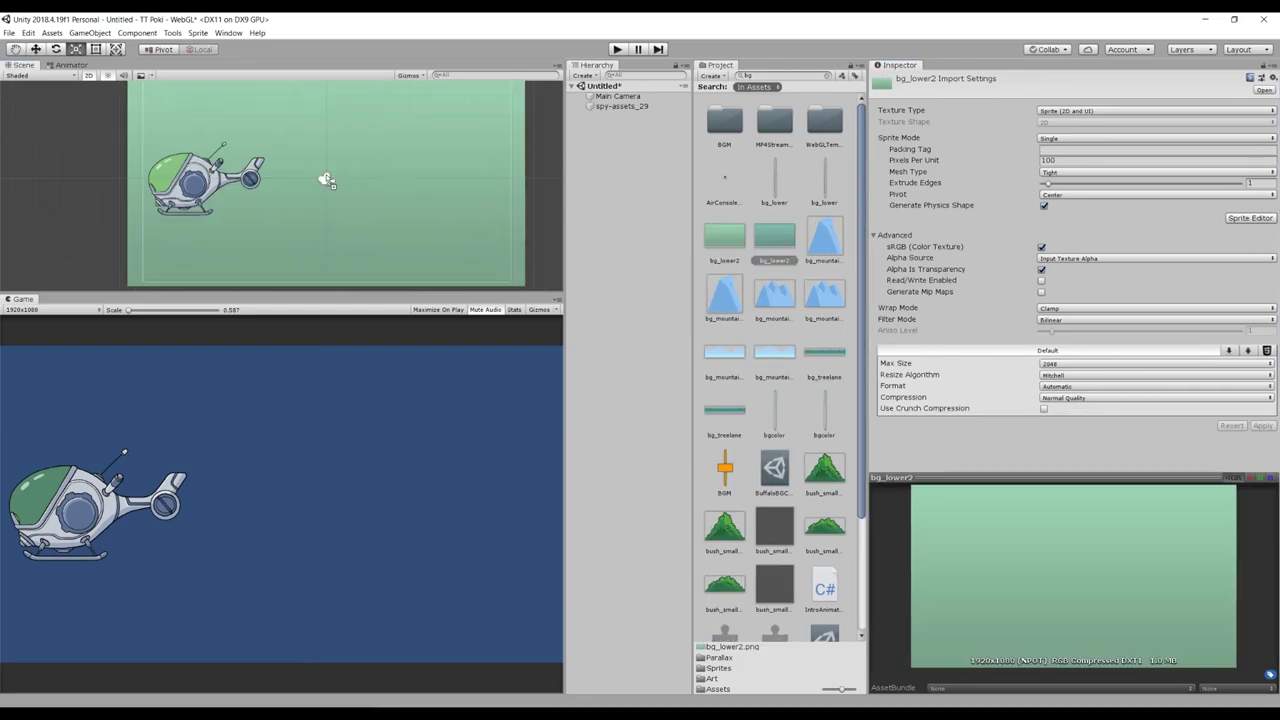
left_click_drag(329, 177, 363, 212)
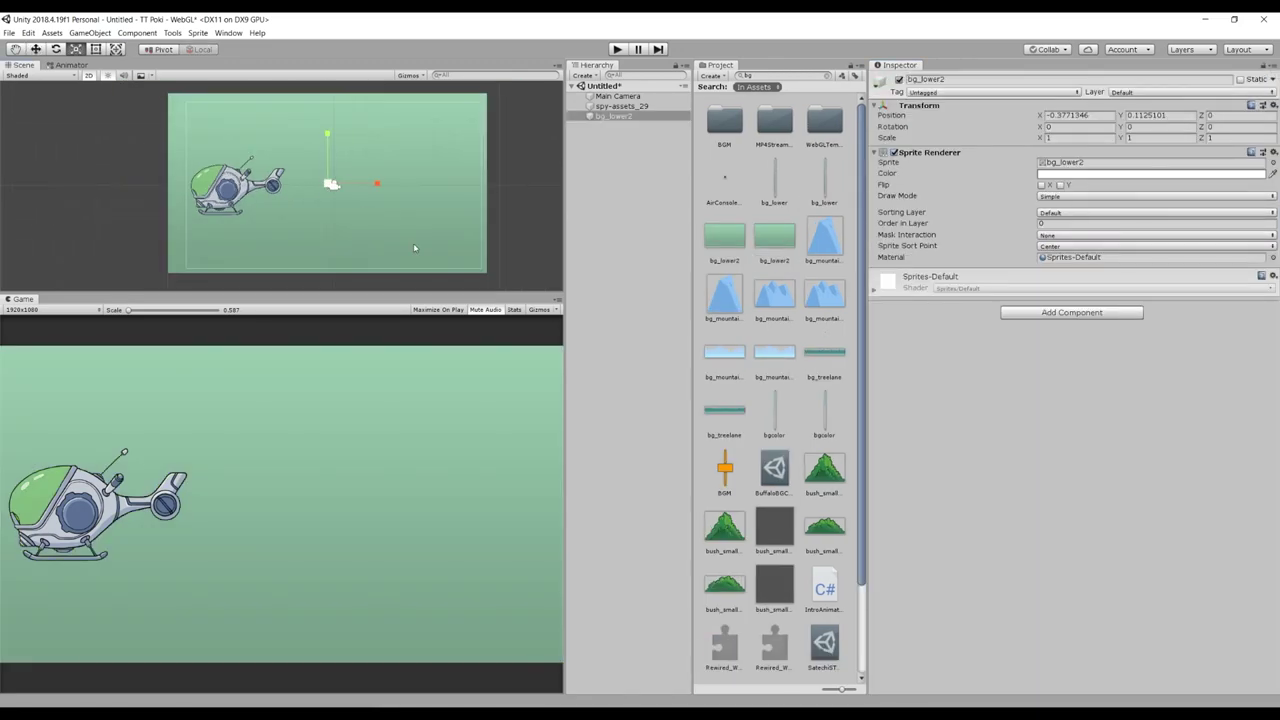
scroll(335, 170, "up", 2)
key("w")
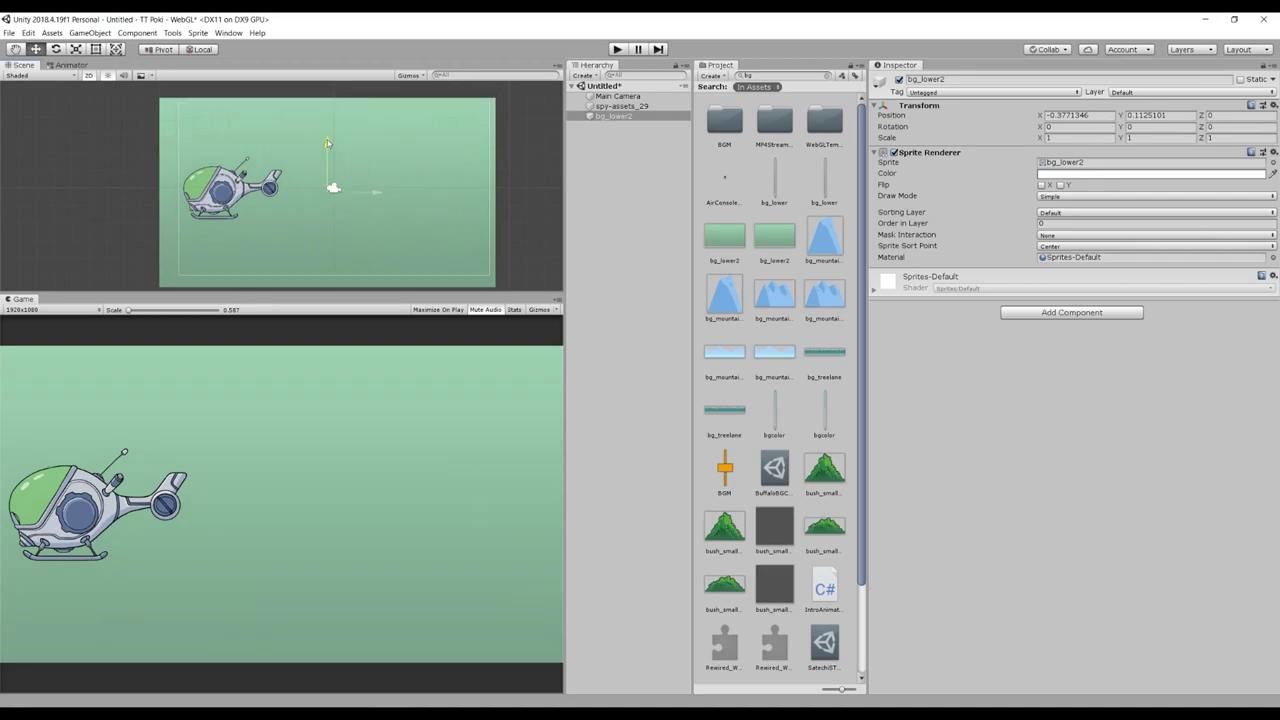
left_click_drag(328, 144, 338, 188)
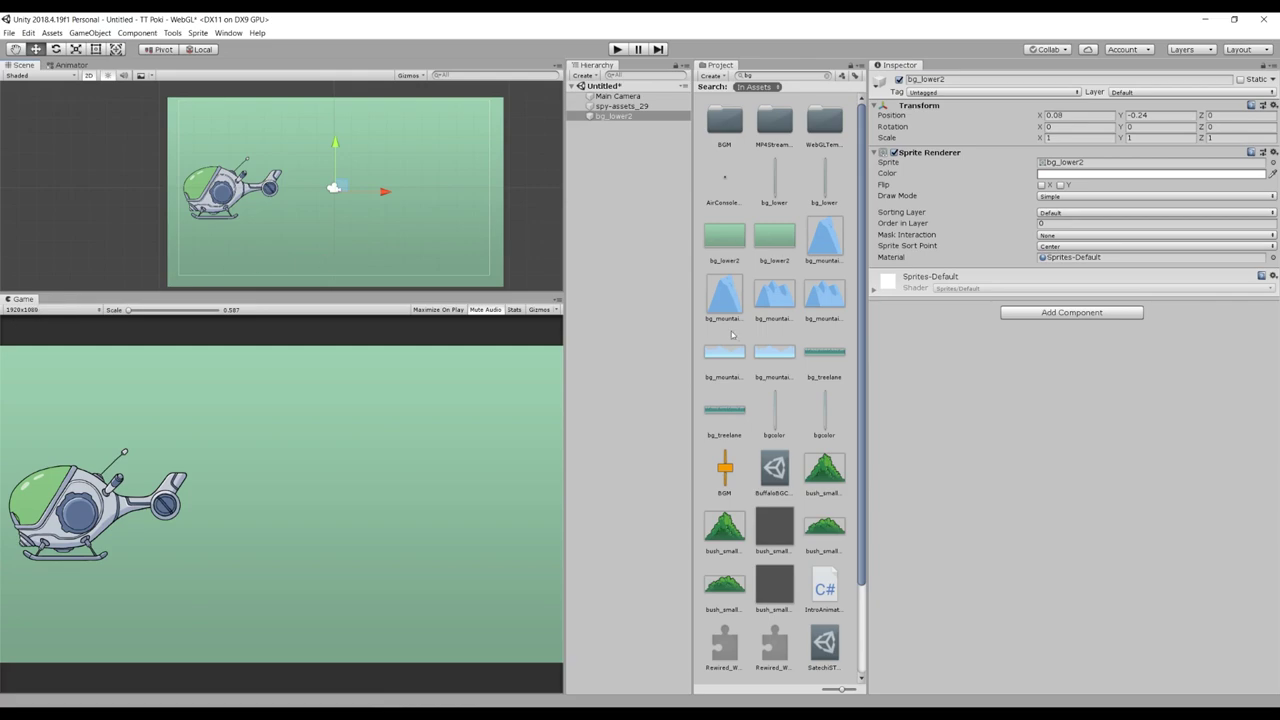
Check bg_lower2's 1920x1080, 1.0 MB import size, then undo its placement.
left_click(774, 238)
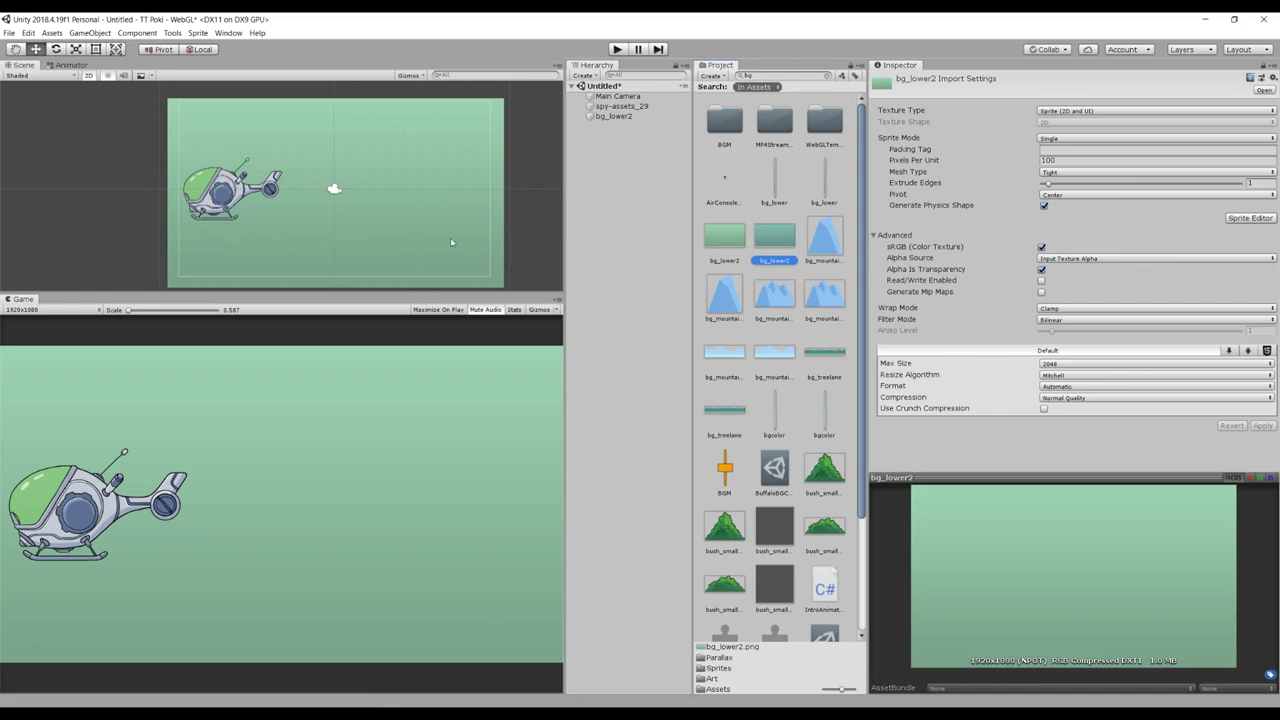
left_click(481, 211)
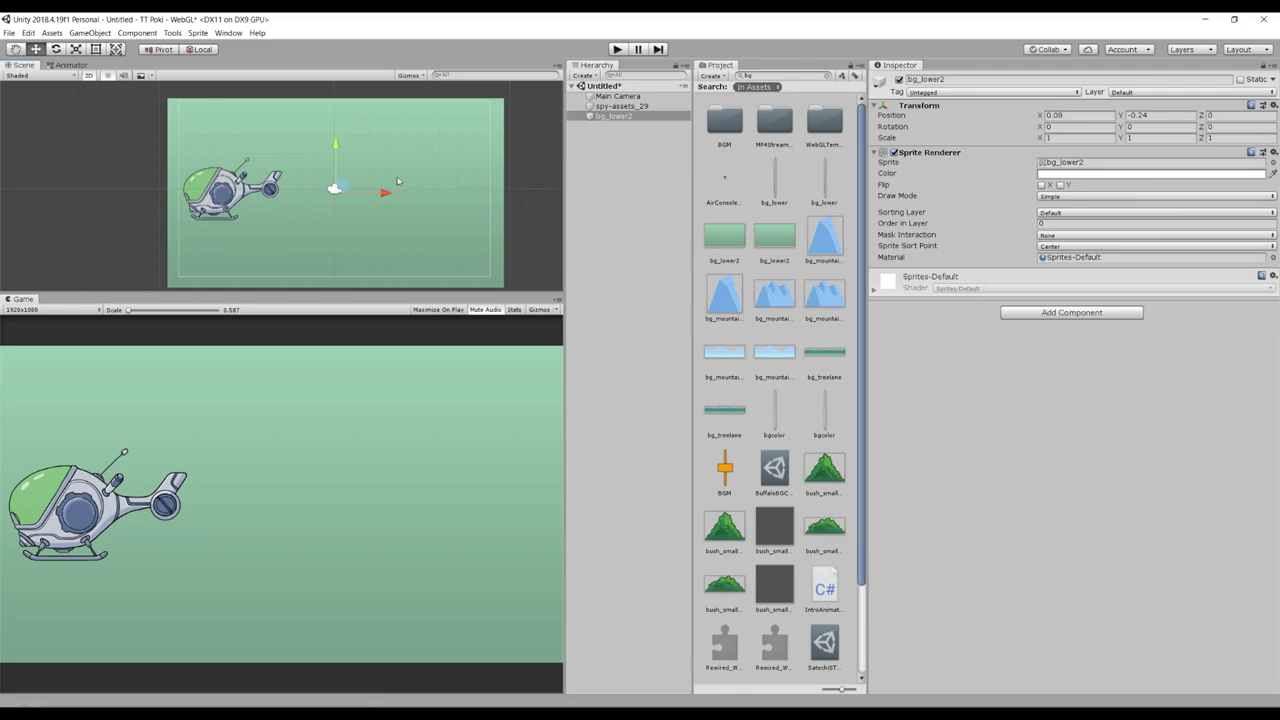
key("ctrl+z")
Place the thin 1-pixel-wide bg_lower sprite into the scene.
left_click(774, 190)
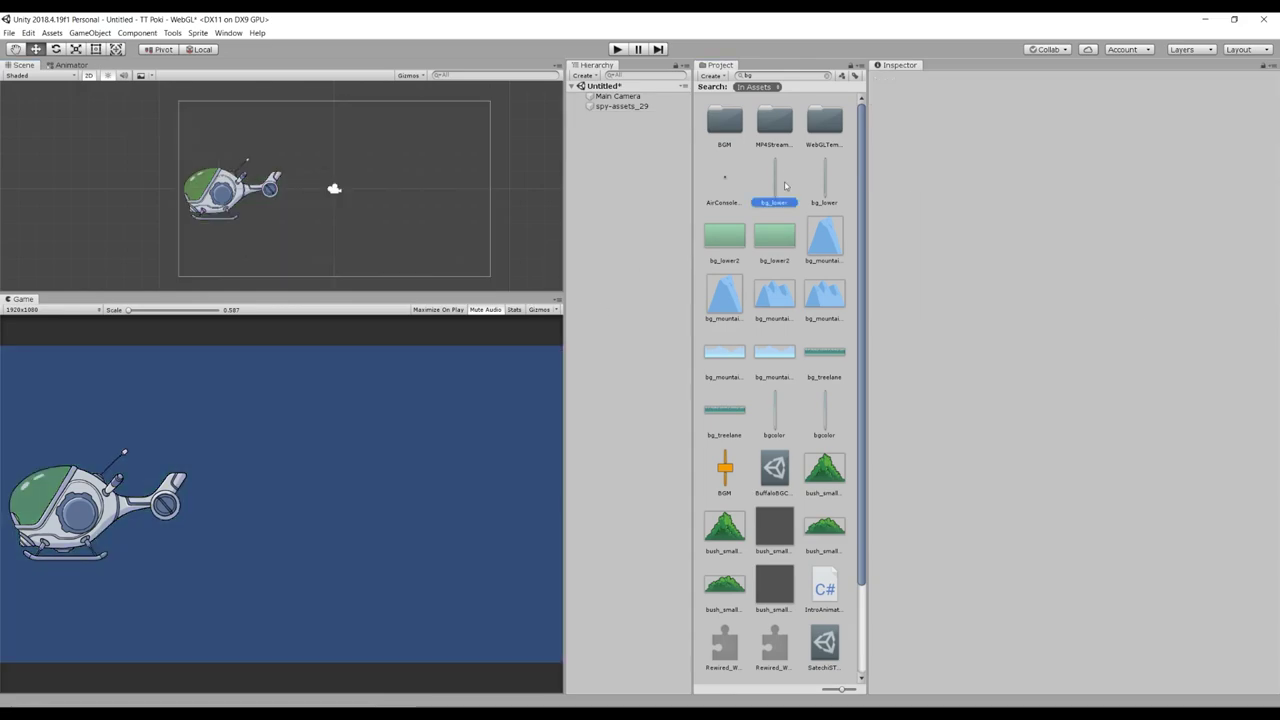
left_click(824, 190)
left_click(786, 168)
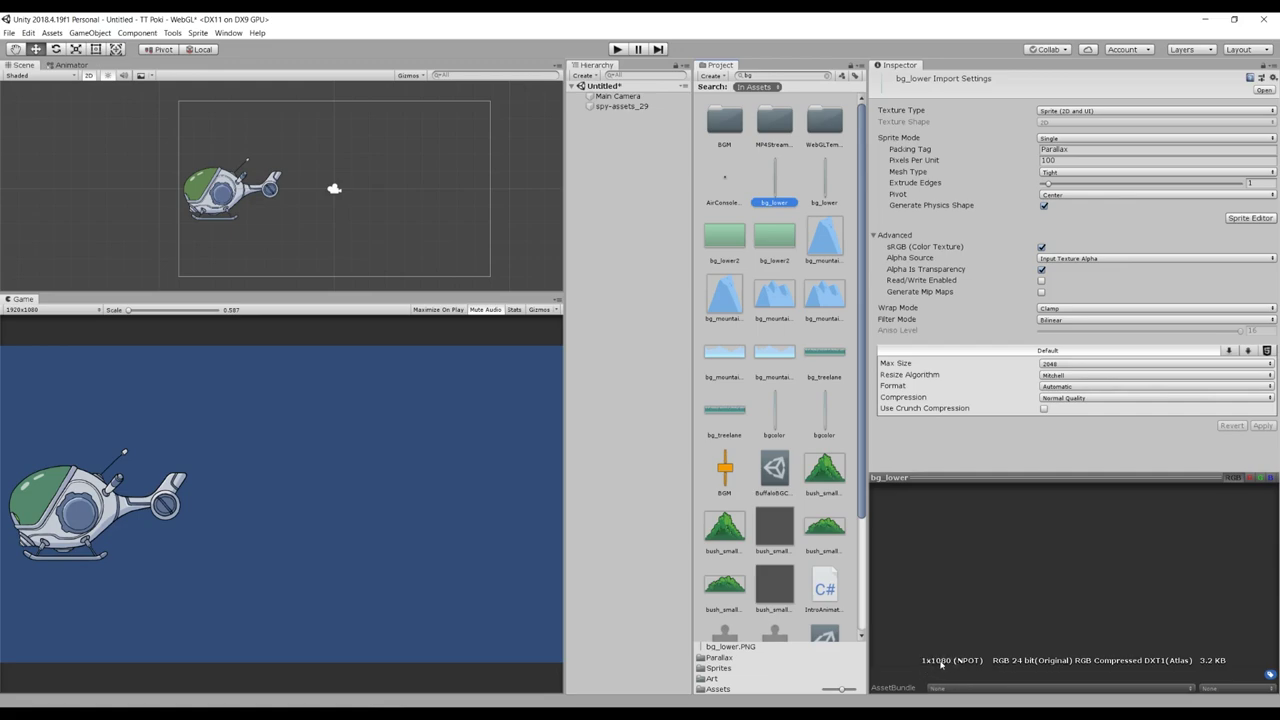
left_click_drag(777, 191, 336, 189)
Tile the bg_lower sprite to width 100, then confirm its texture is only 3.2 KB.
left_click(1045, 212)
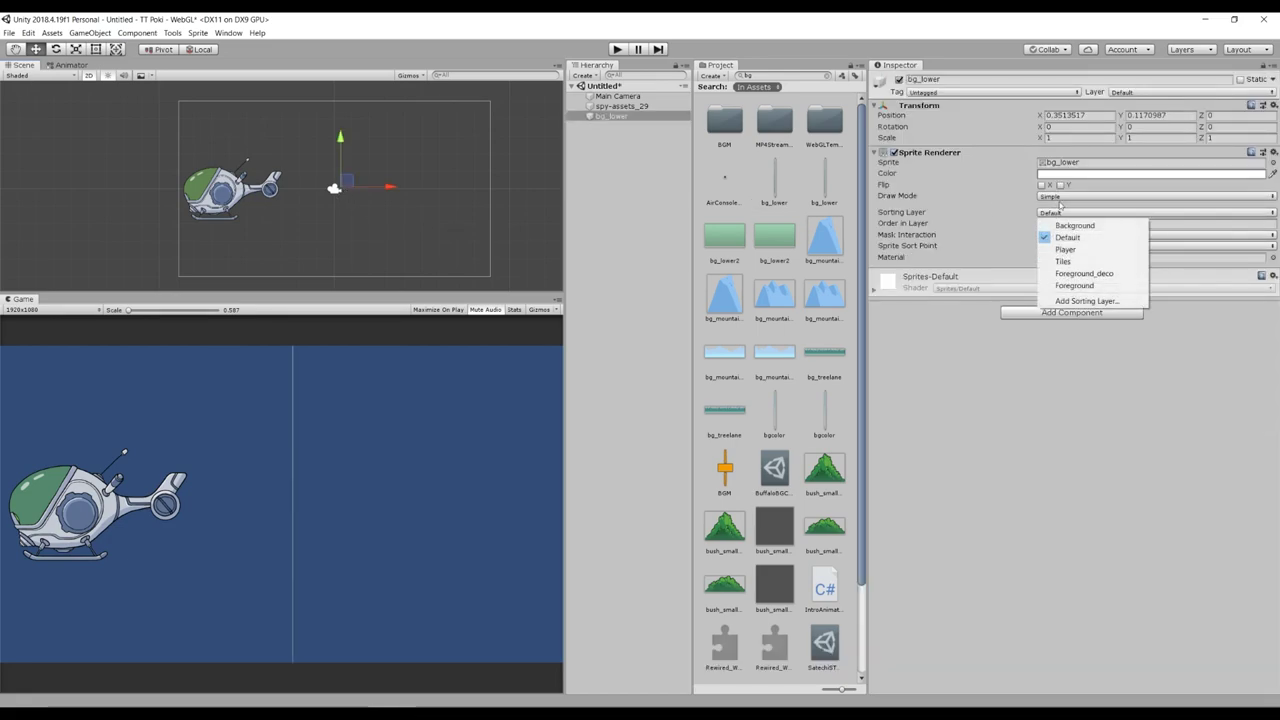
left_click(1060, 196)
left_click(1060, 234)
left_click(1075, 244)
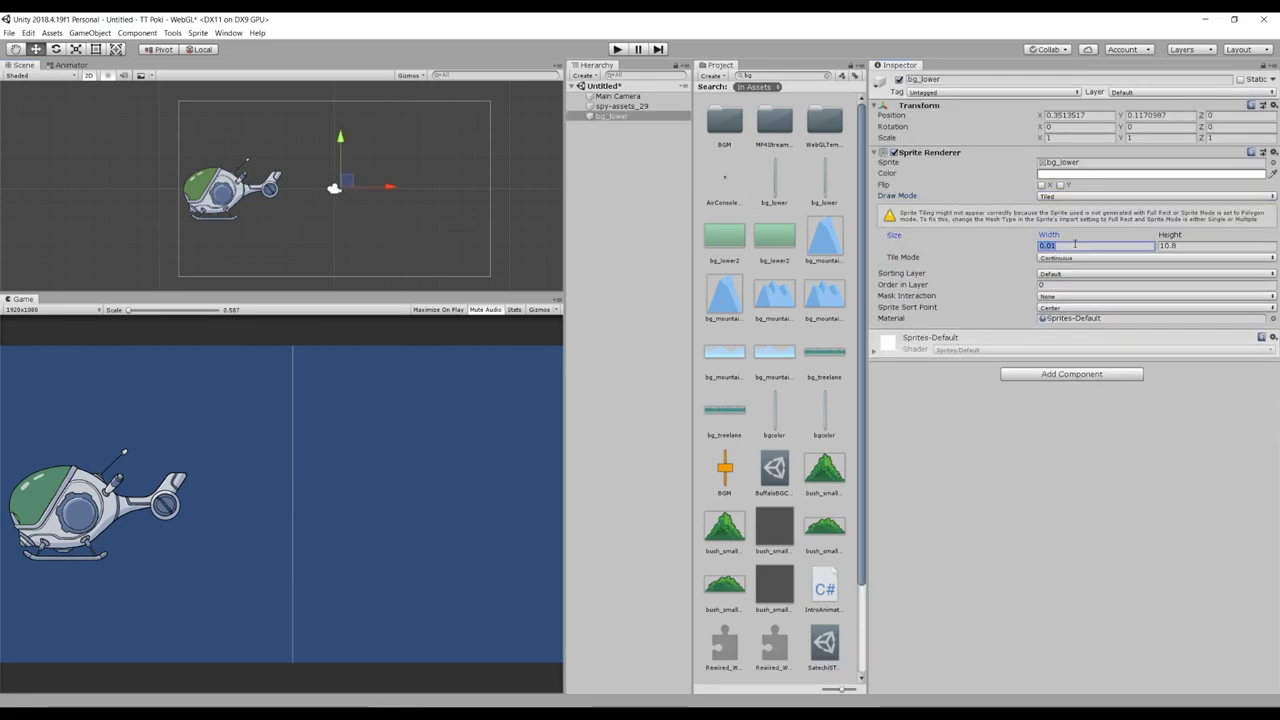
type("100")
scroll(425, 222, "down", 5)
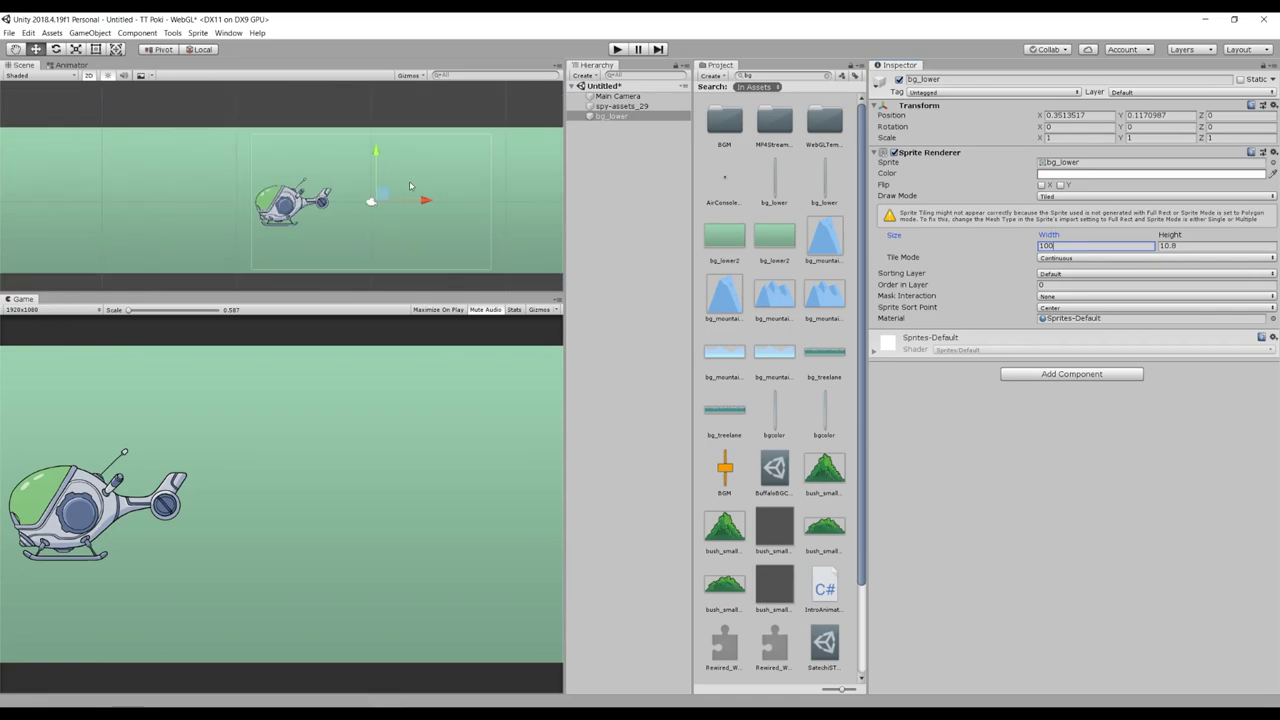
scroll(420, 211, "up", 5)
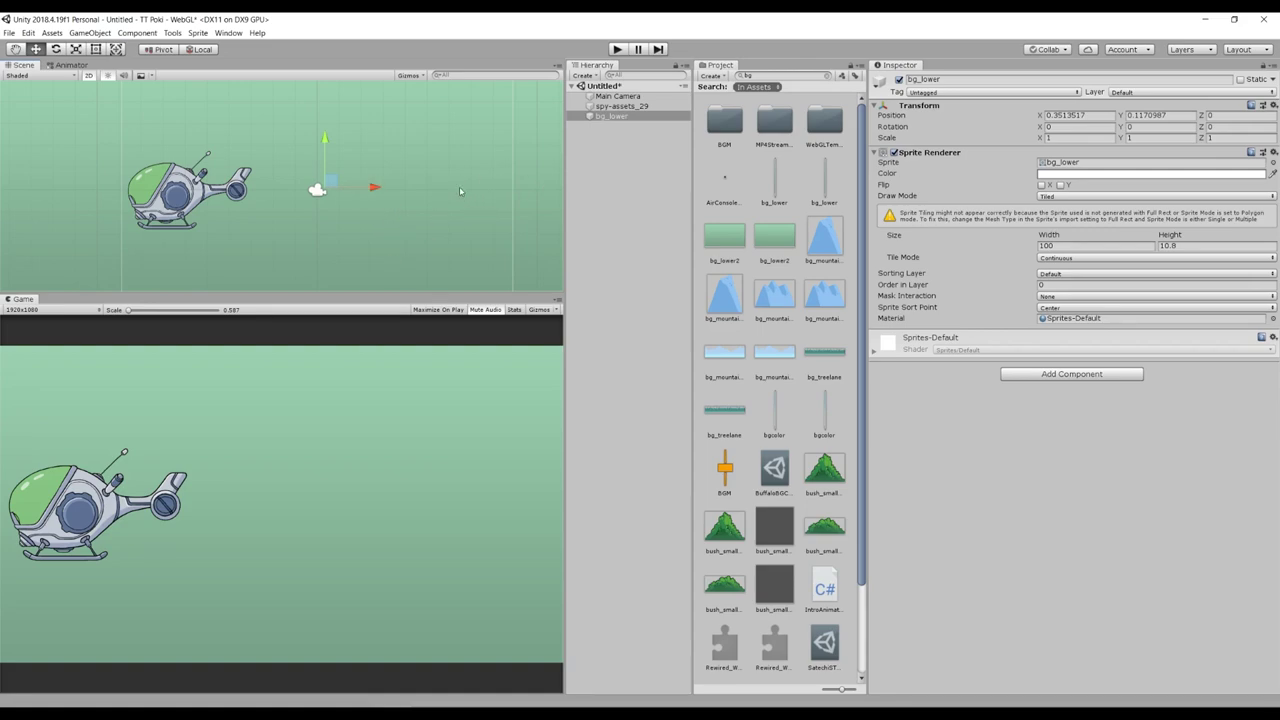
left_click(774, 180)
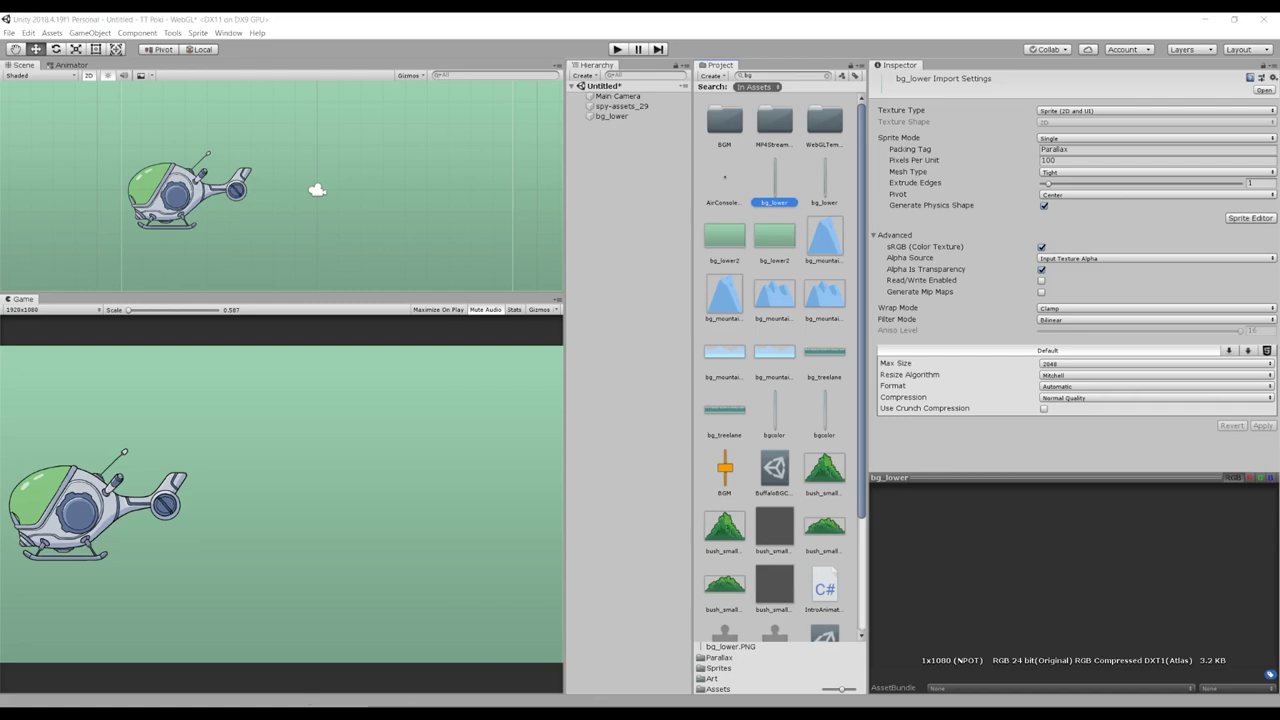
In the build report log, highlight the largest entry, spy-assets.png at 40.5 mb.
left_click(430, 706)
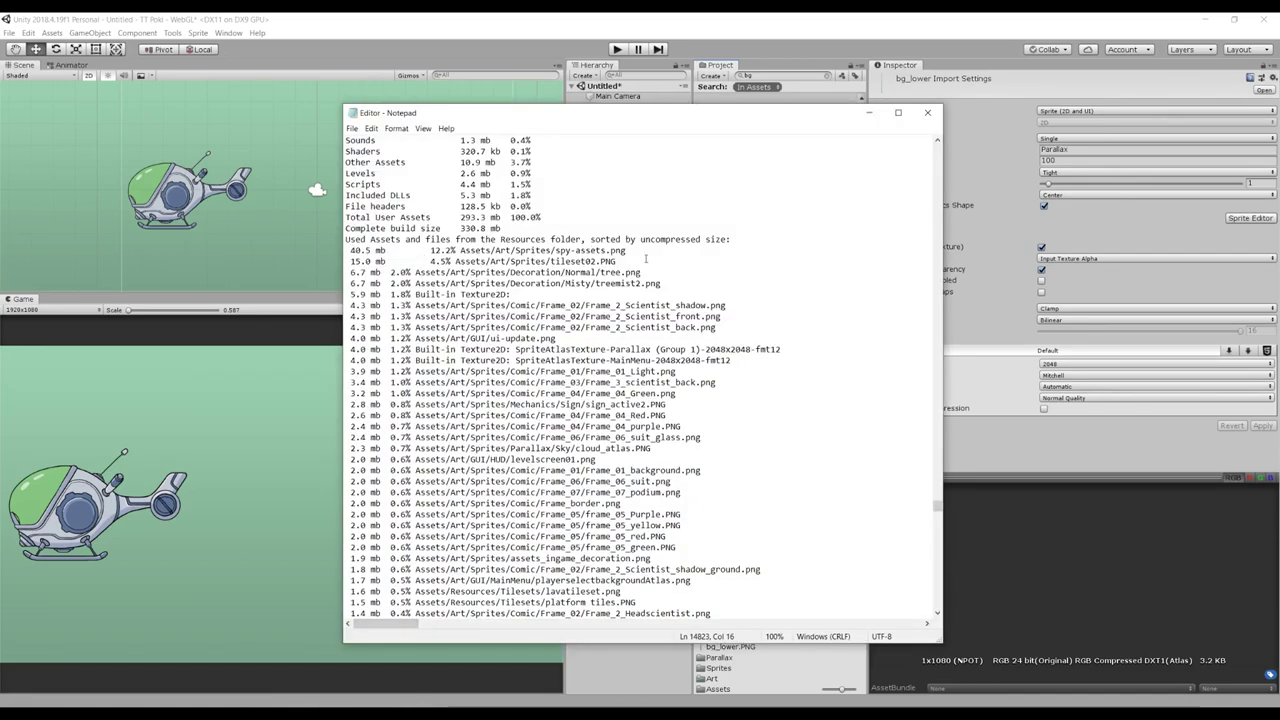
left_click_drag(646, 258, 333, 258)
left_click(333, 258)
left_click_drag(628, 252, 355, 244)
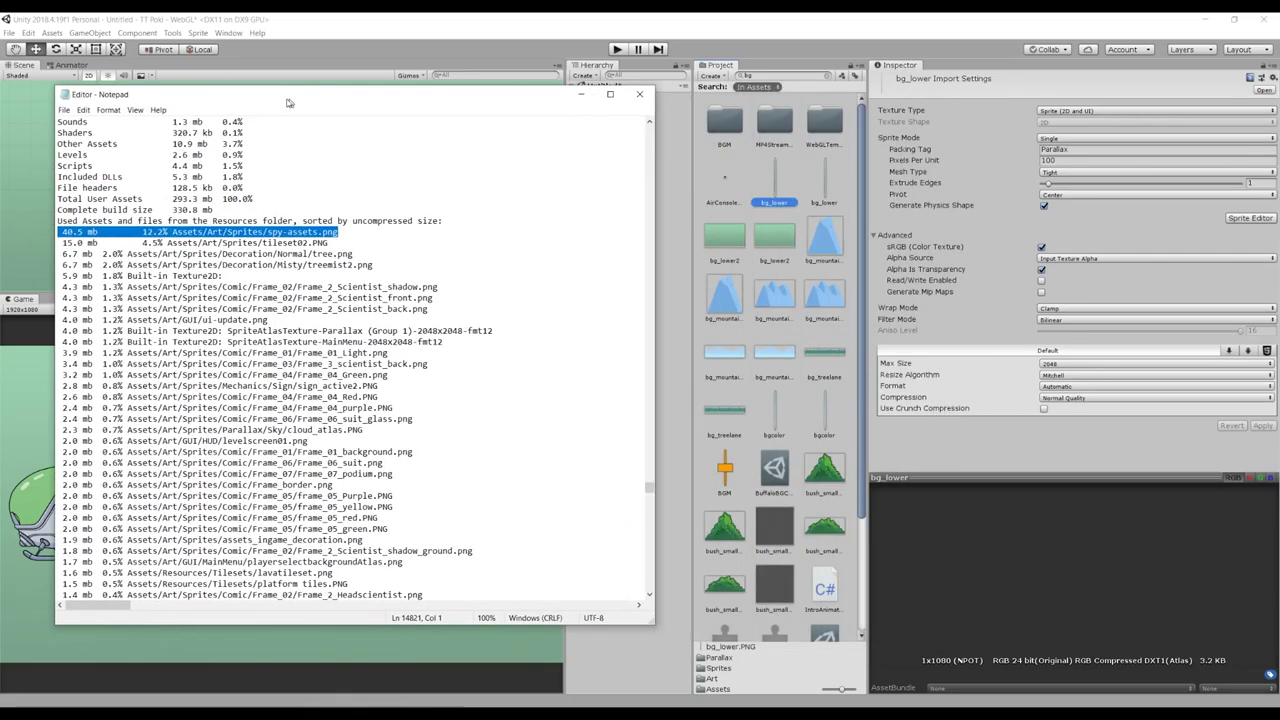
key("alt+Tab")
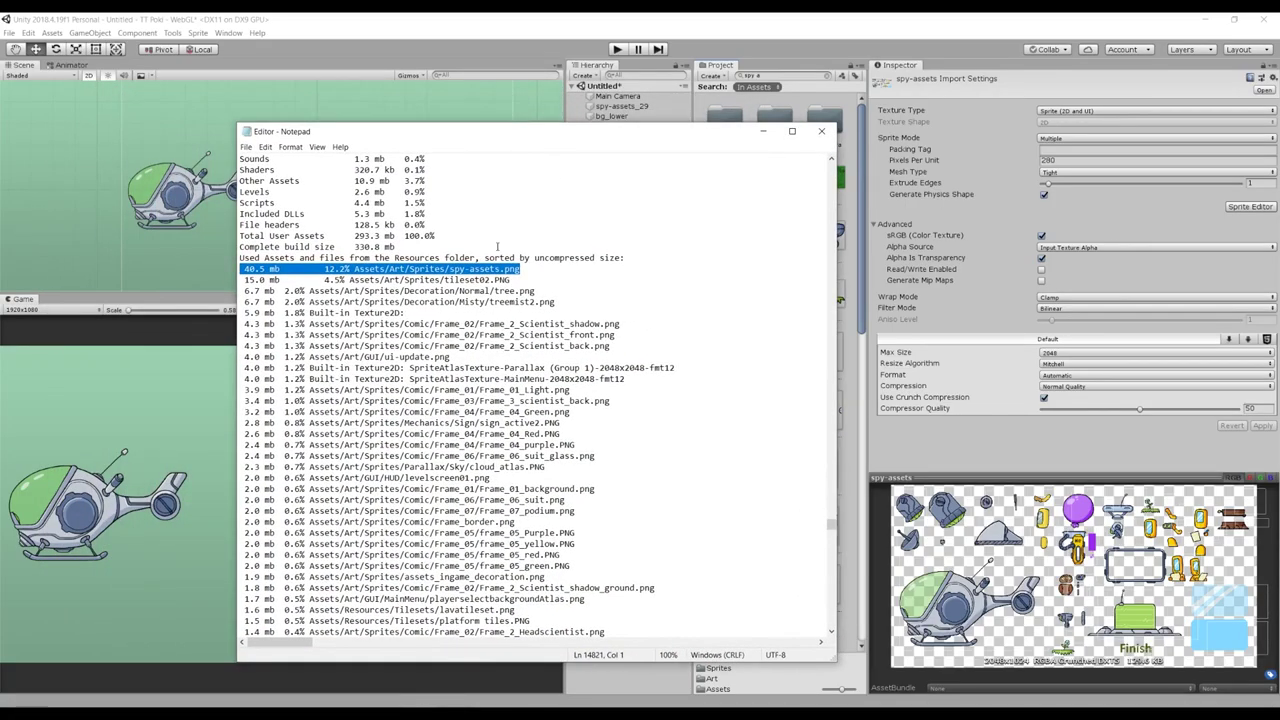
Highlight tileset02.PNG, tree.png, Frame_2_Scientist_back and Frame_04_Green.png, then minimize Notepad.
left_click_drag(510, 280, 242, 280)
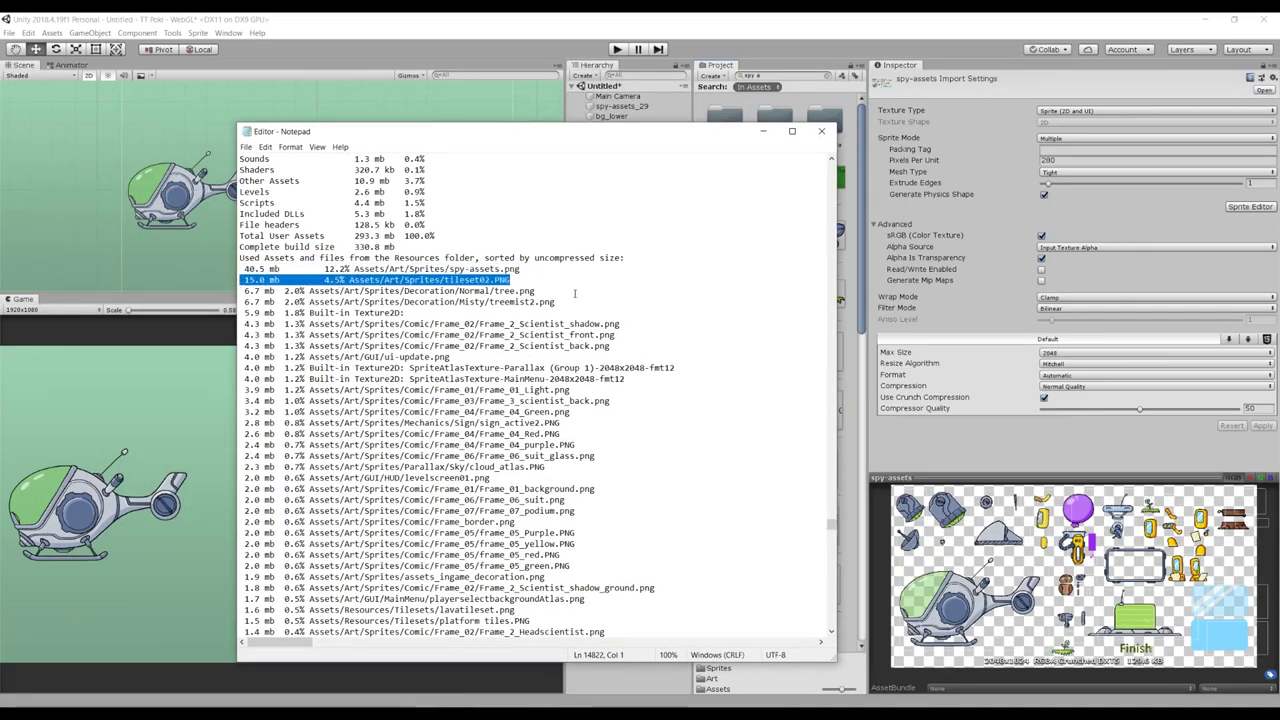
left_click_drag(535, 290, 264, 290)
left_click_drag(490, 345, 420, 345)
left_click_drag(240, 411, 572, 411)
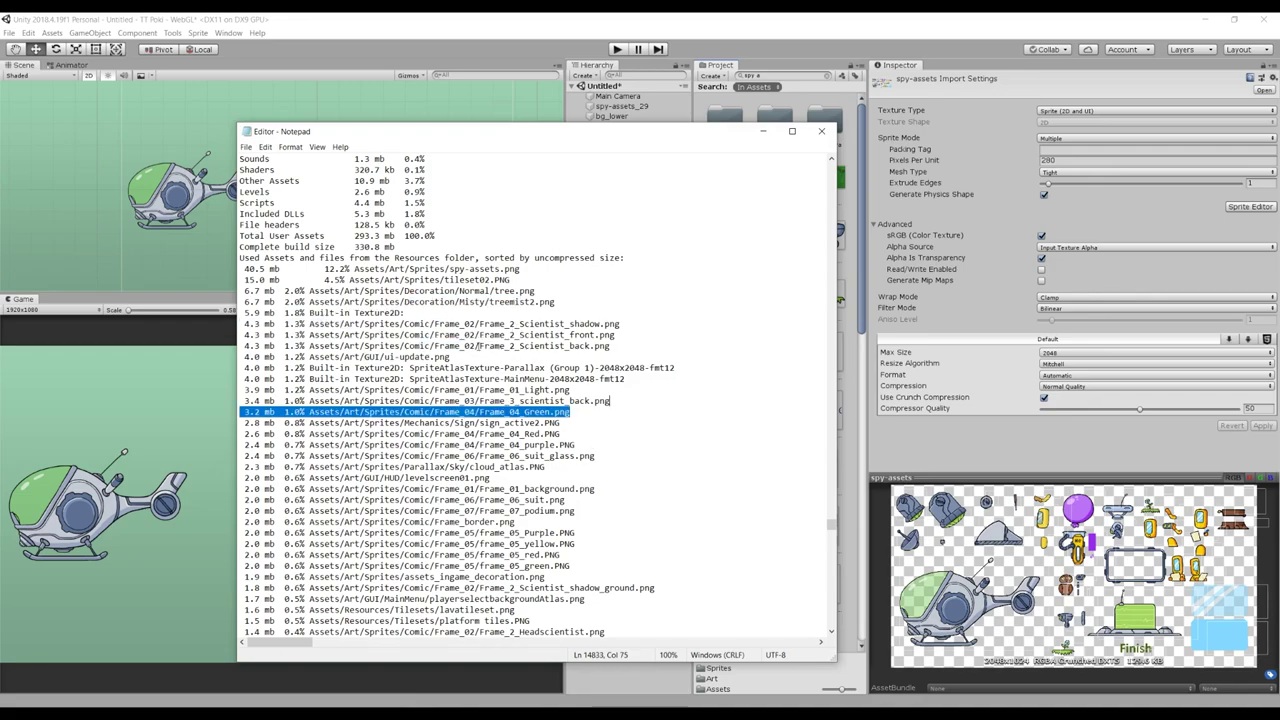
left_click(763, 131)
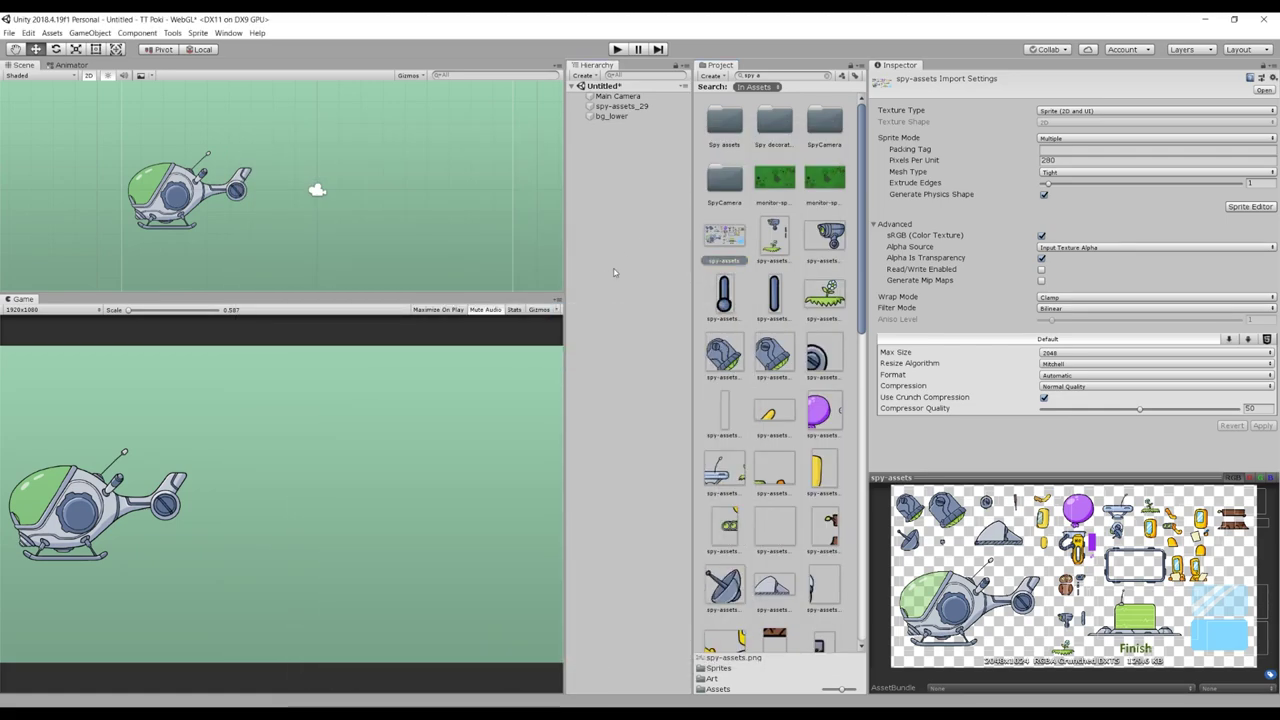
Open the Editor log from the Console and scroll to the Build Report: 330.8 mb total, textures 261.2 mb.
key("ctrl+shift+c")
left_click(912, 168)
left_click(934, 184)
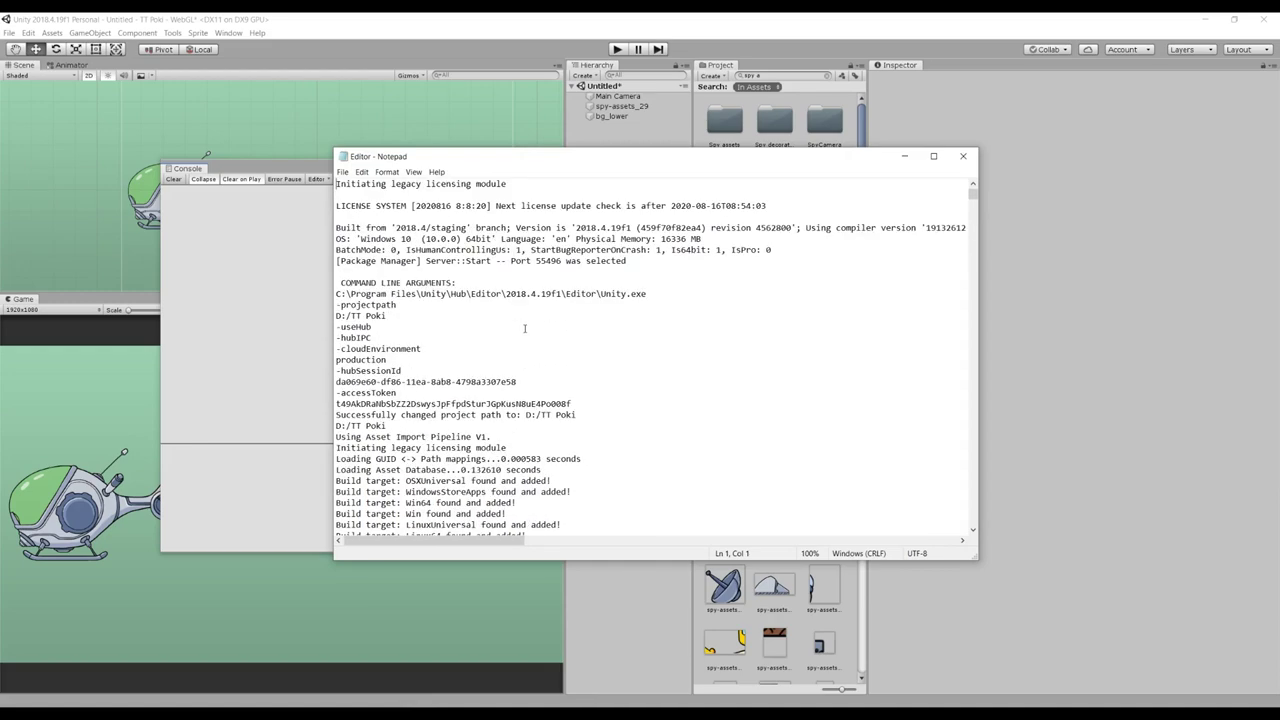
left_click(524, 437)
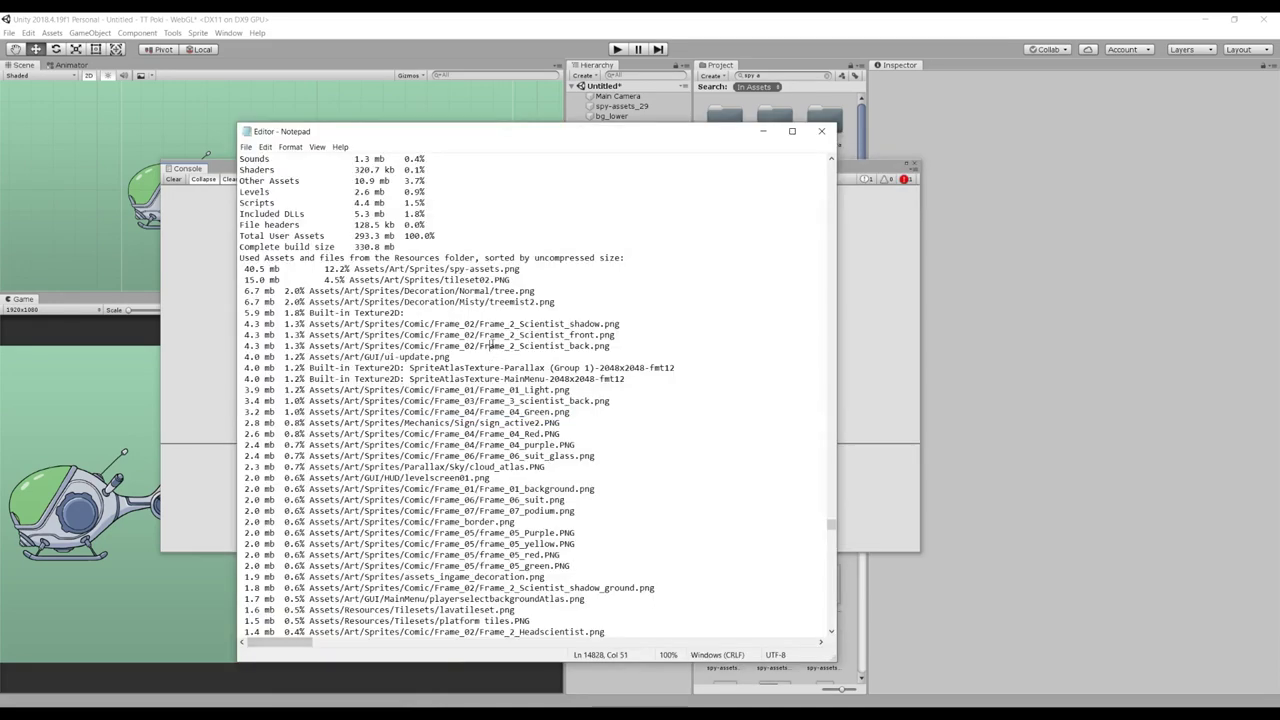
scroll(480, 451, "up", 1)
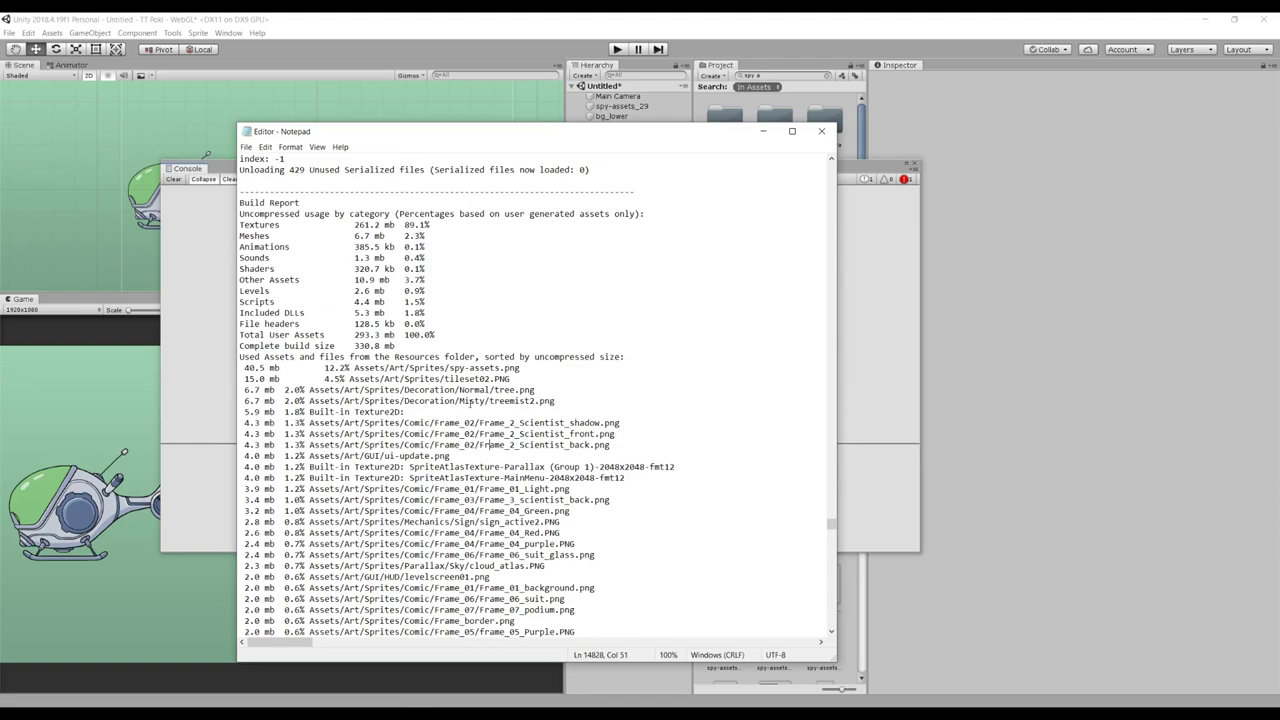
scroll(505, 444, "down", 1)
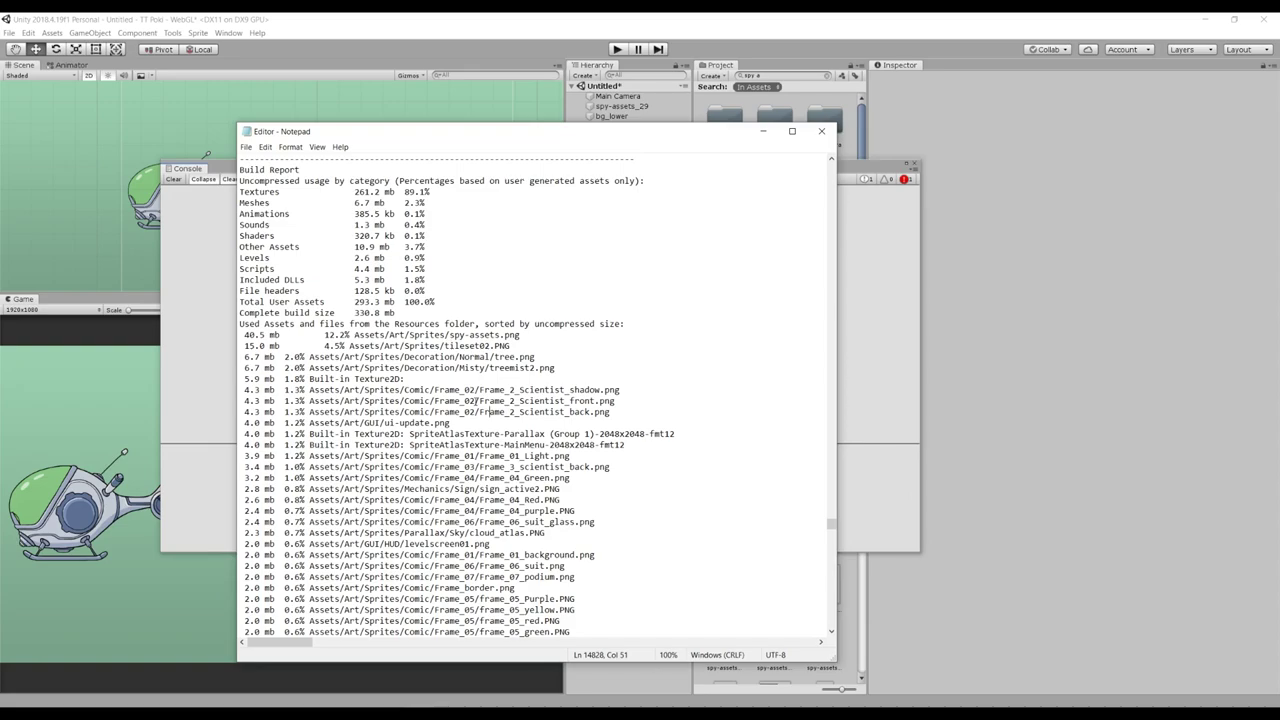
scroll(497, 418, "down", 6)
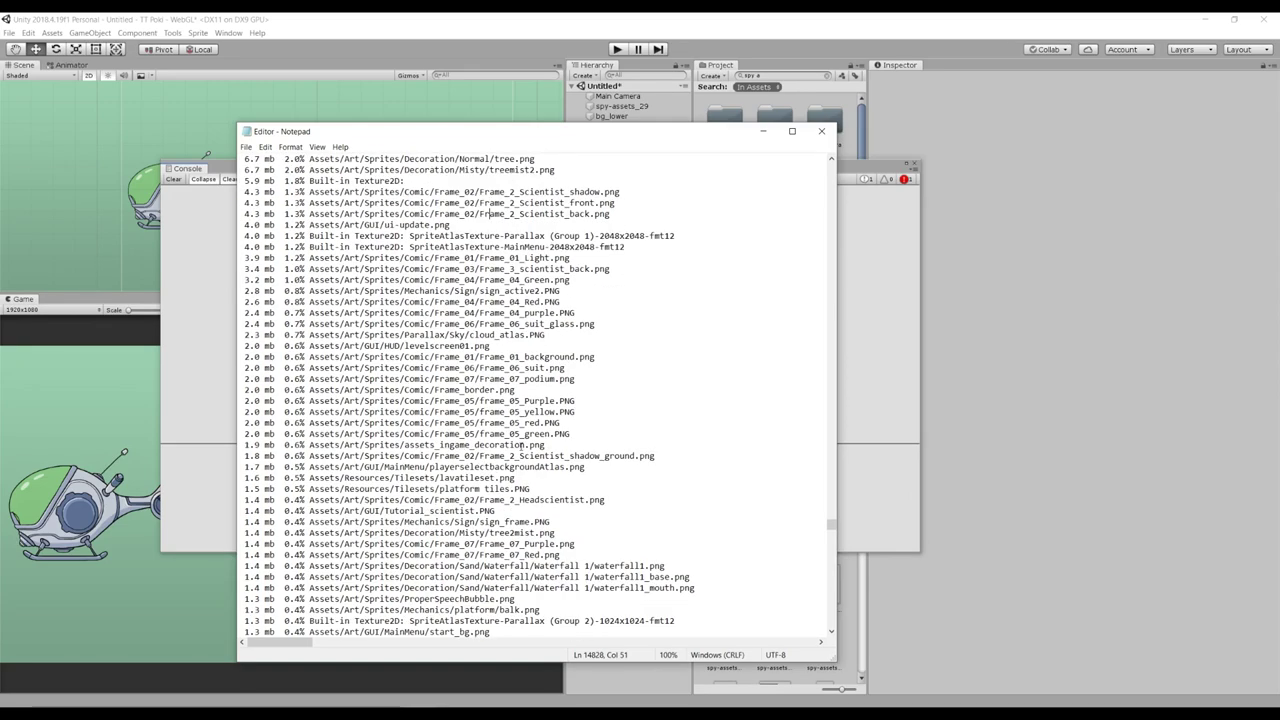